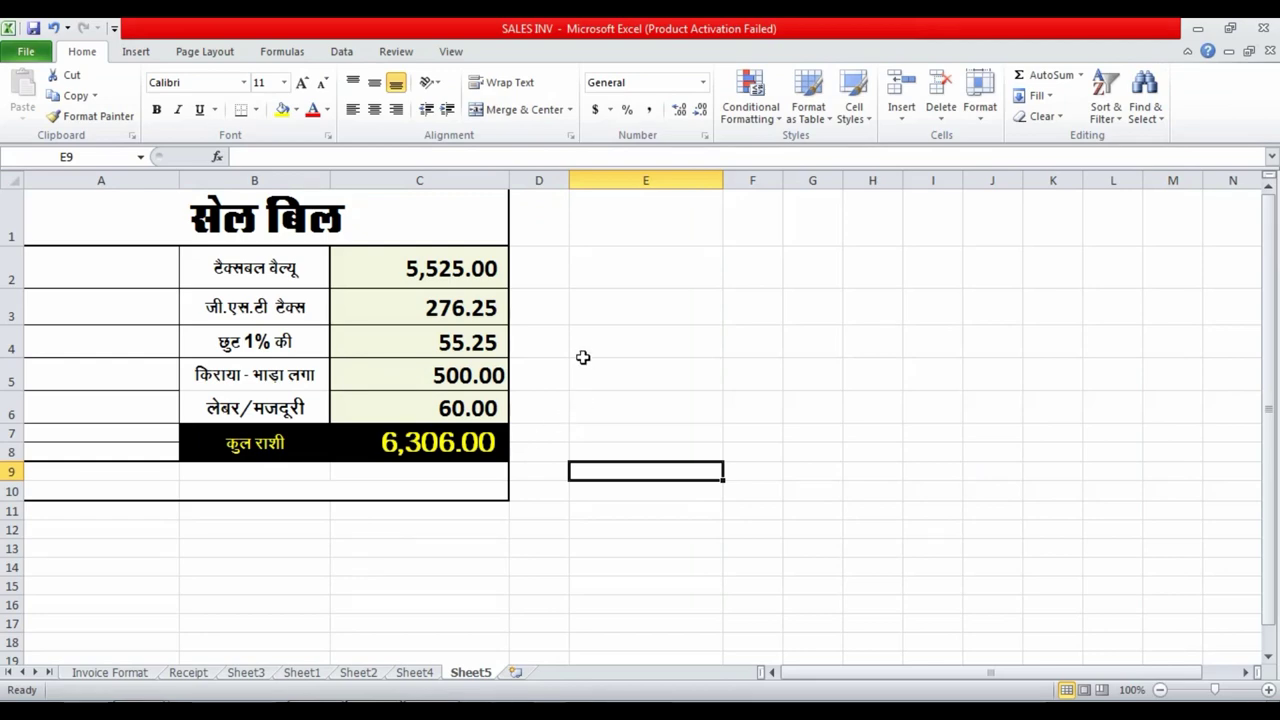
pyautogui.click(581, 348)
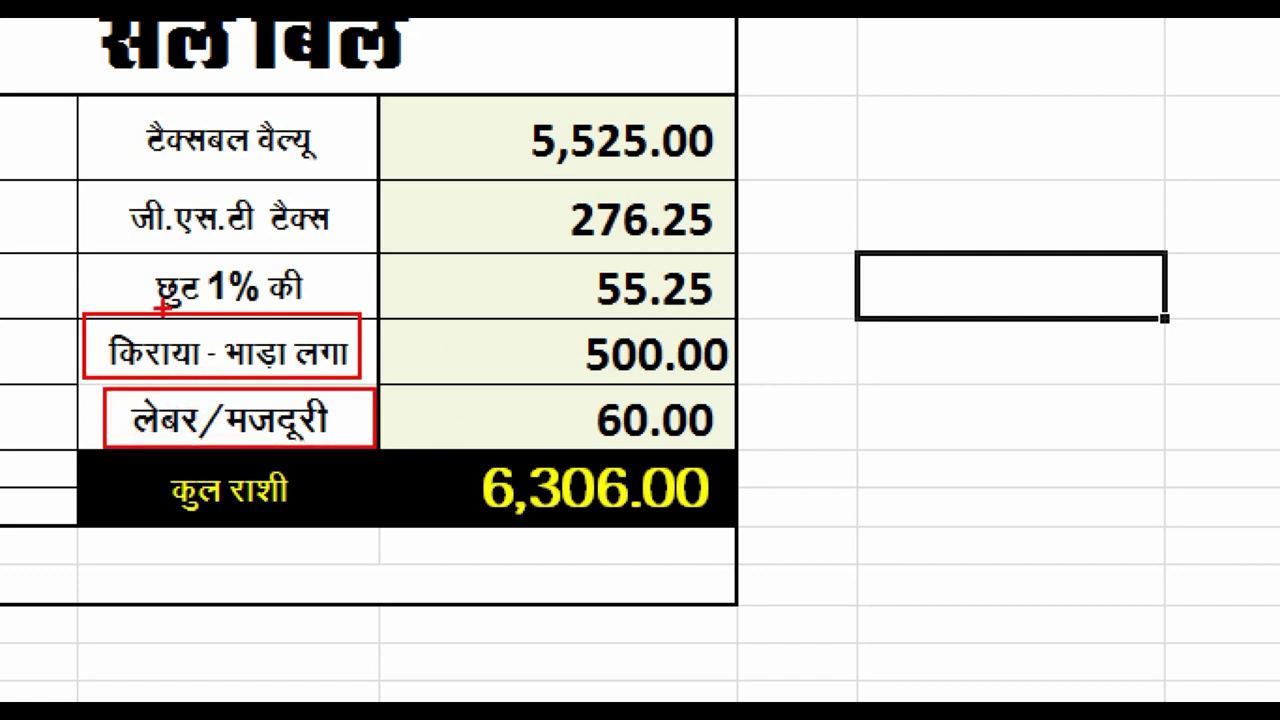
pyautogui.moveTo(106, 250); pyautogui.dragTo(302, 310)
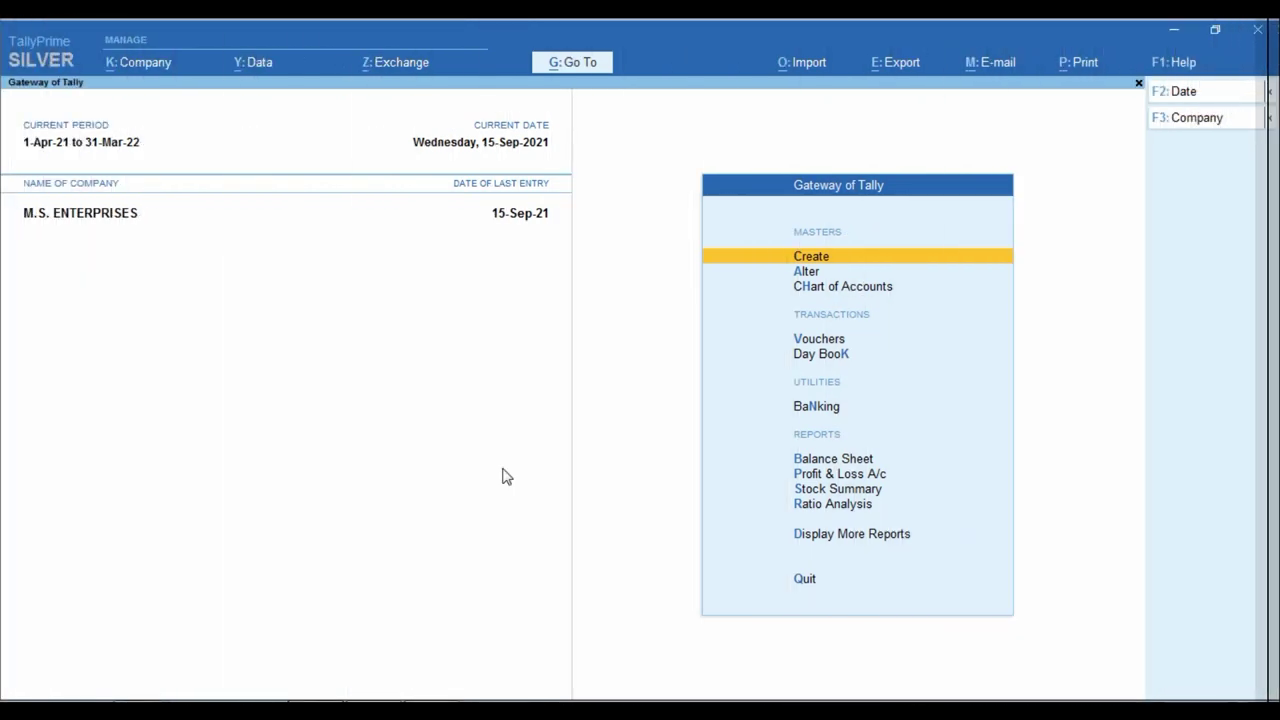
# - Open voucher entry in TallyPrime for a new sales voucher
pyautogui.press('Down')
pyautogui.press('Down')
pyautogui.press('Down')
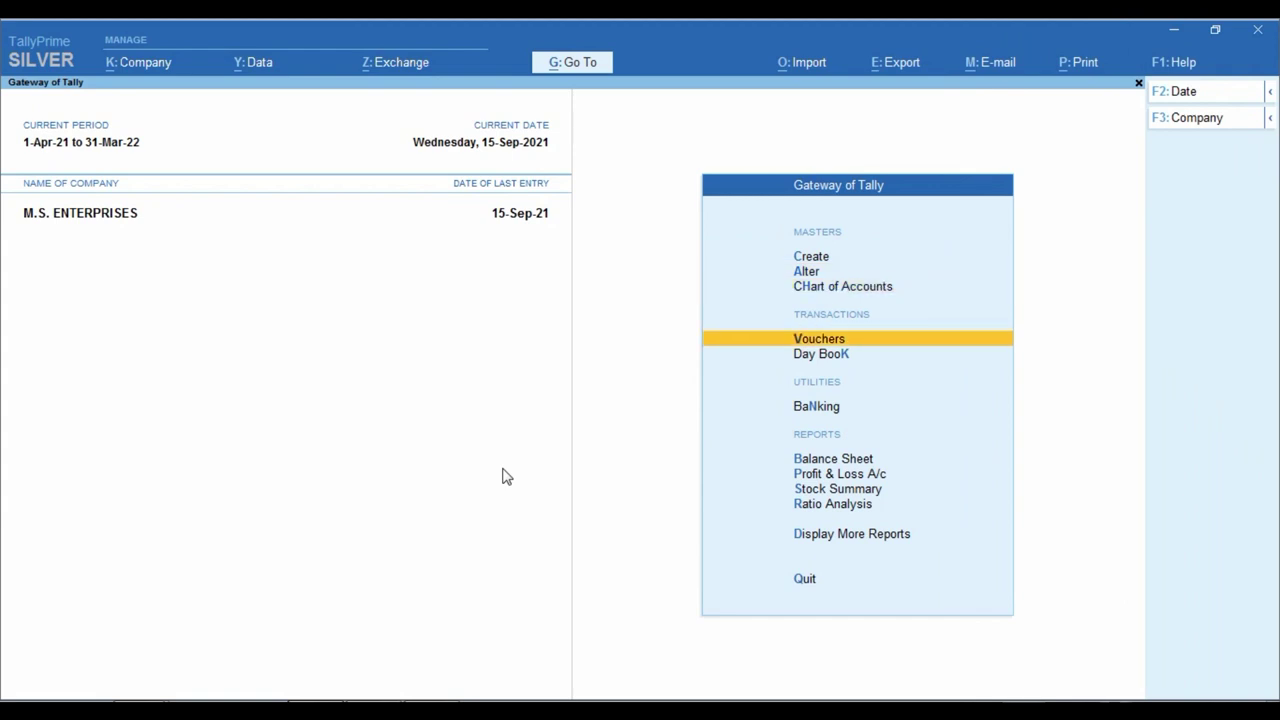
pyautogui.press('Return')
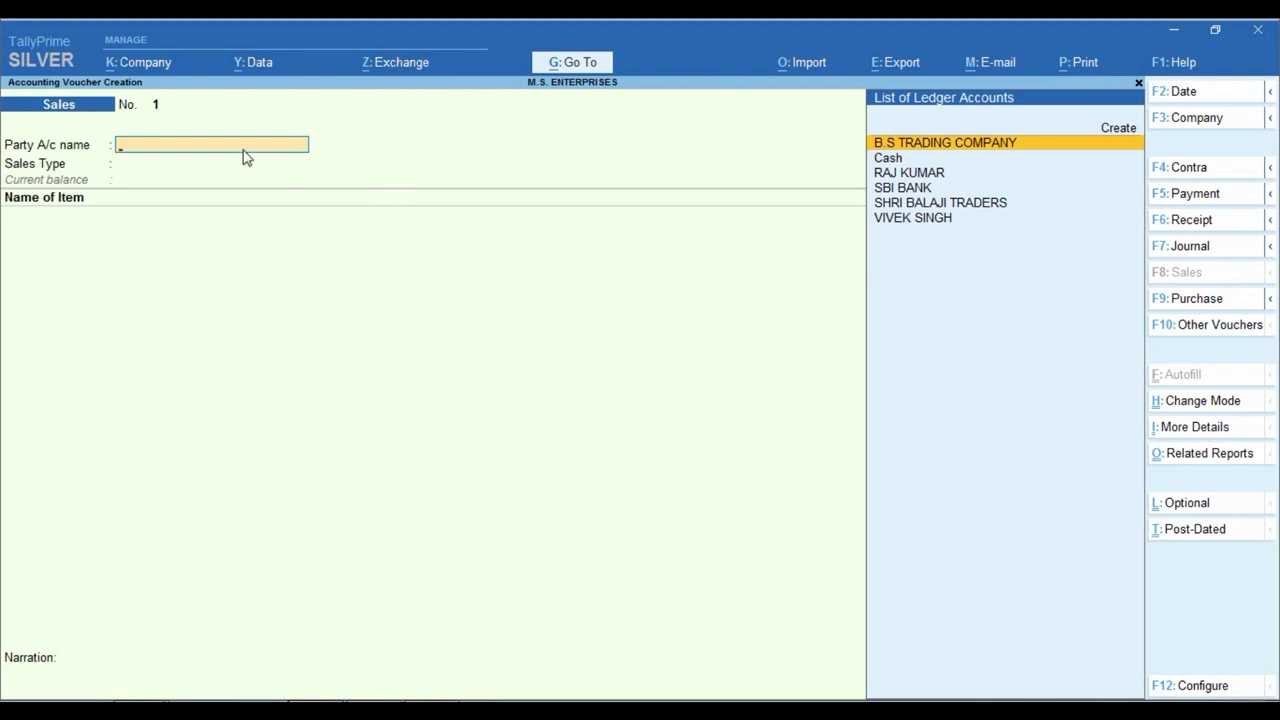
# - Choose the customer's ledger as the party account and set the sales type to Credit
pyautogui.write('Raj')
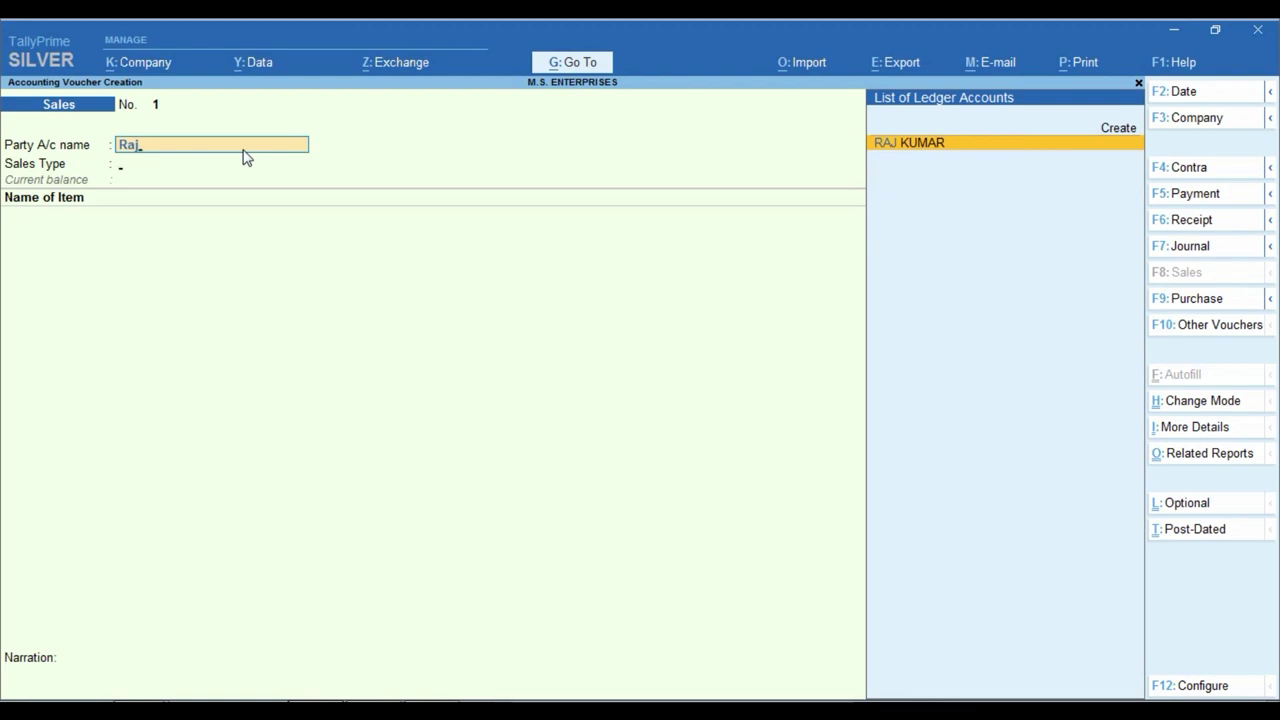
pyautogui.press('Return')
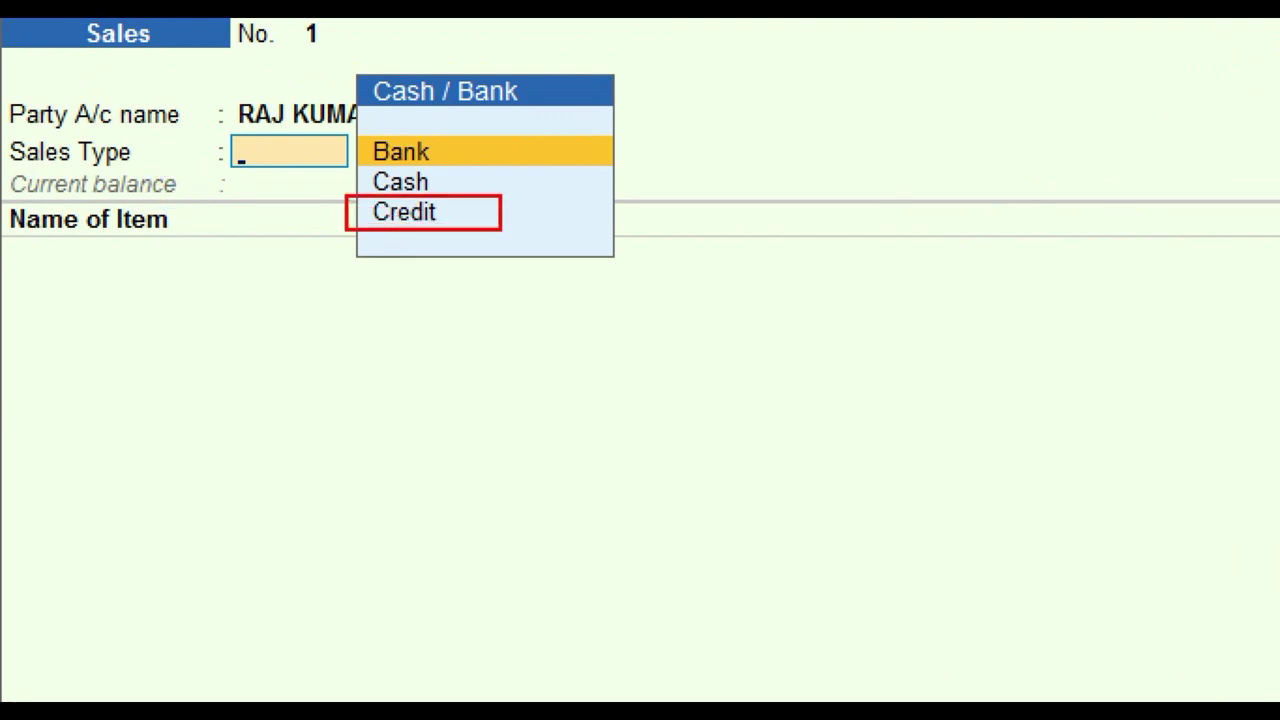
pyautogui.press('Down')
pyautogui.press('Down')
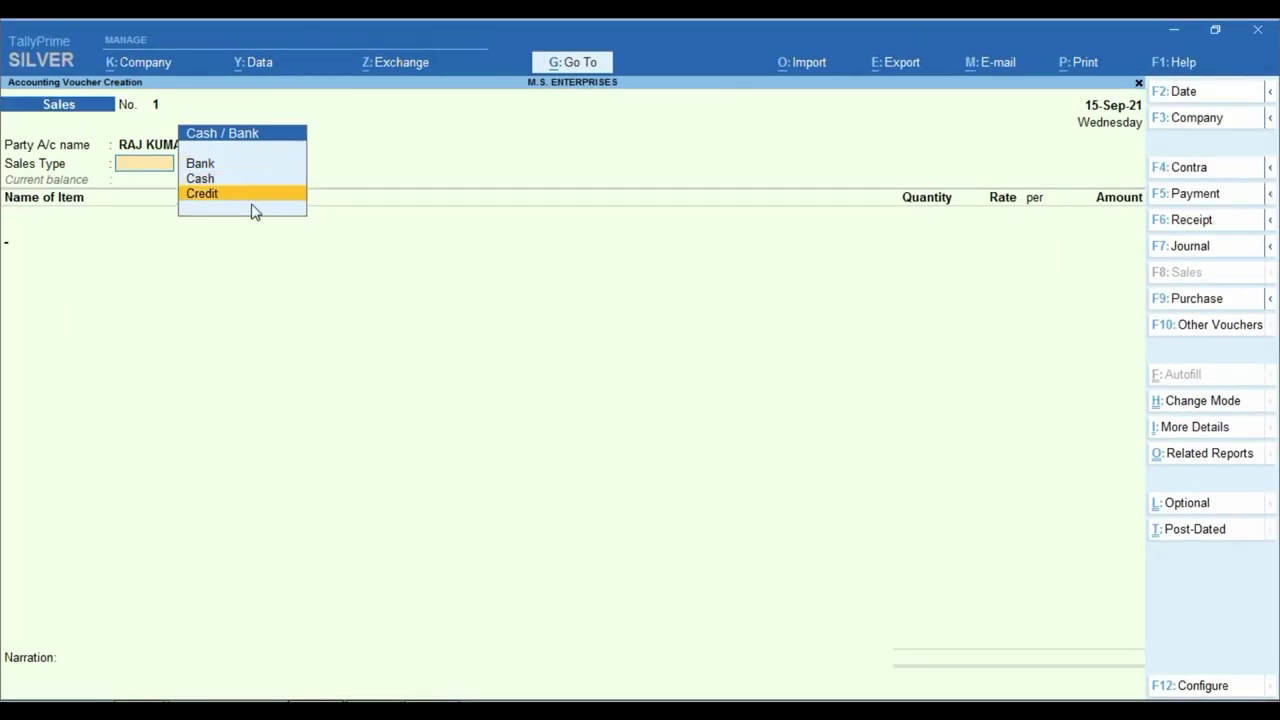
pyautogui.press('Return')
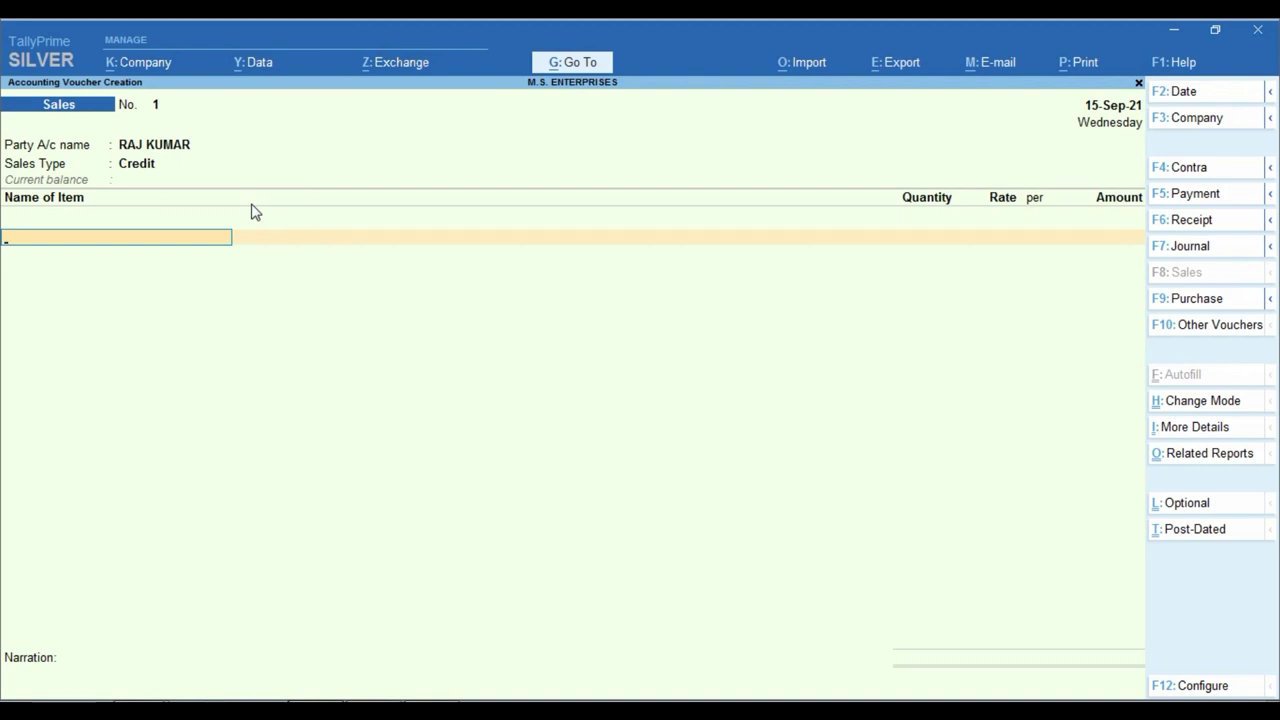
# - Add the item Keyboard With Wire with a quantity of 5 pcs at a rate of 1,500 per piece
pyautogui.write('K')
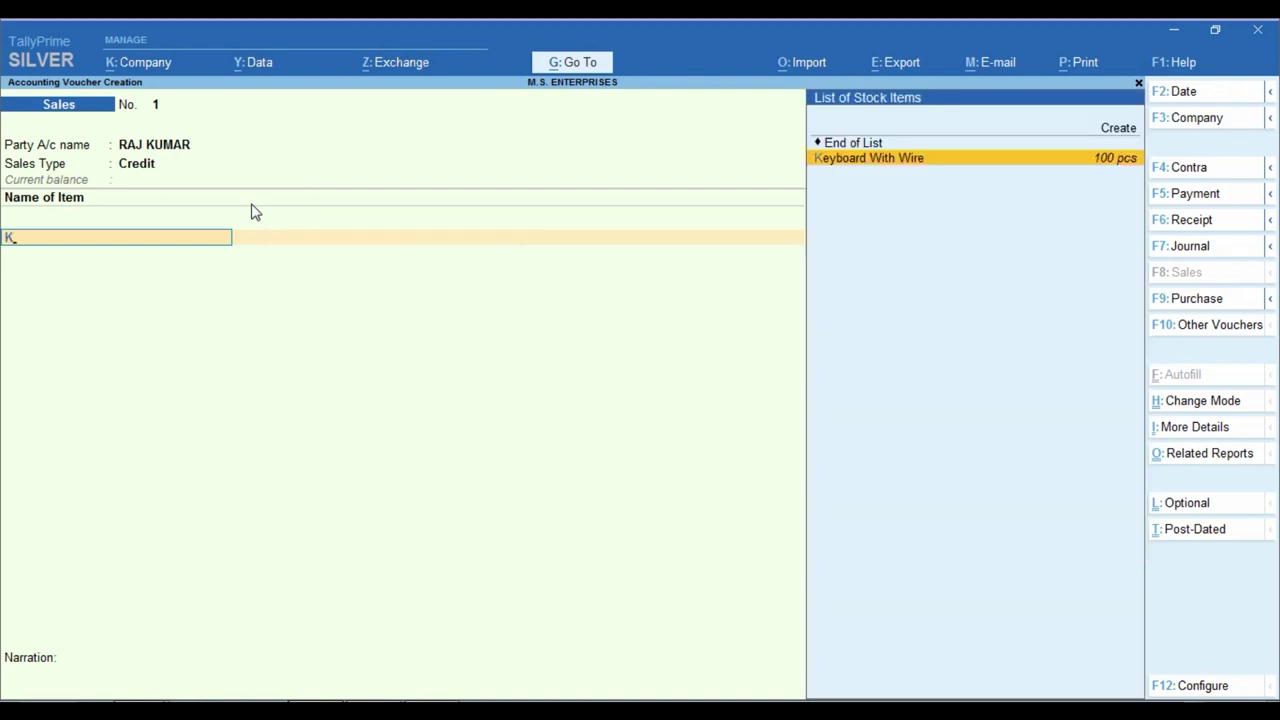
pyautogui.press('Return')
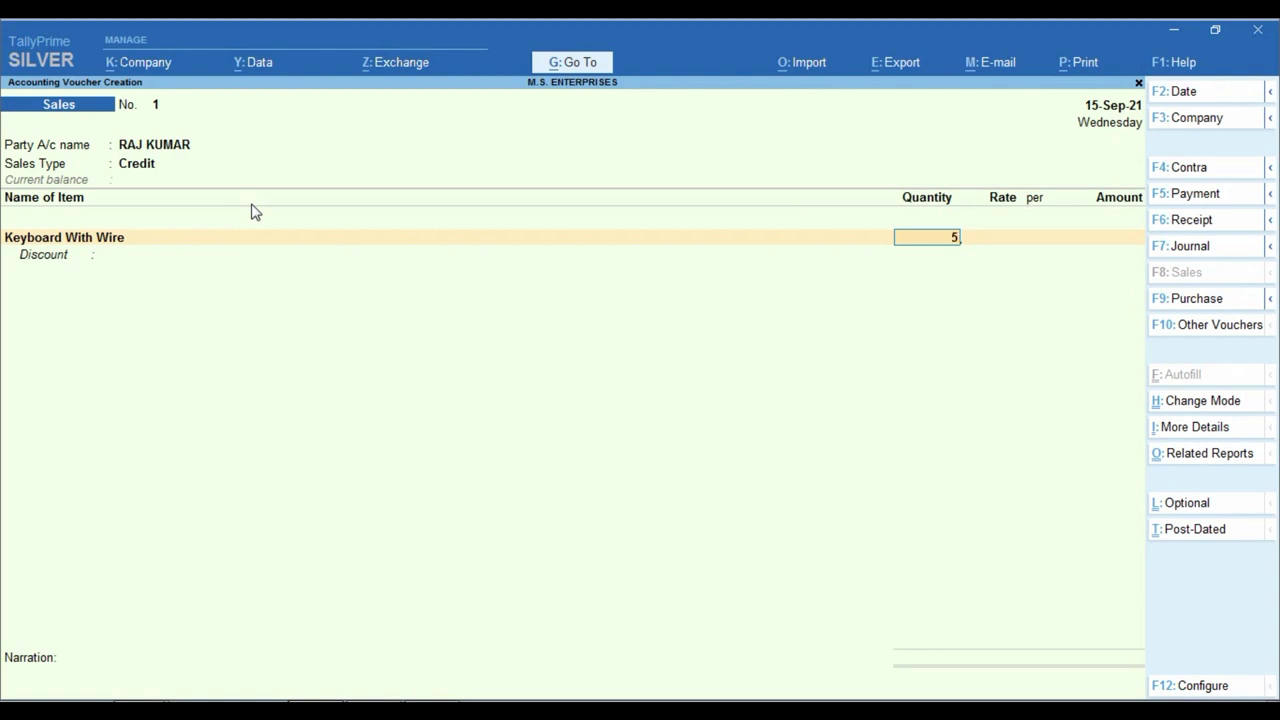
pyautogui.press('Return')
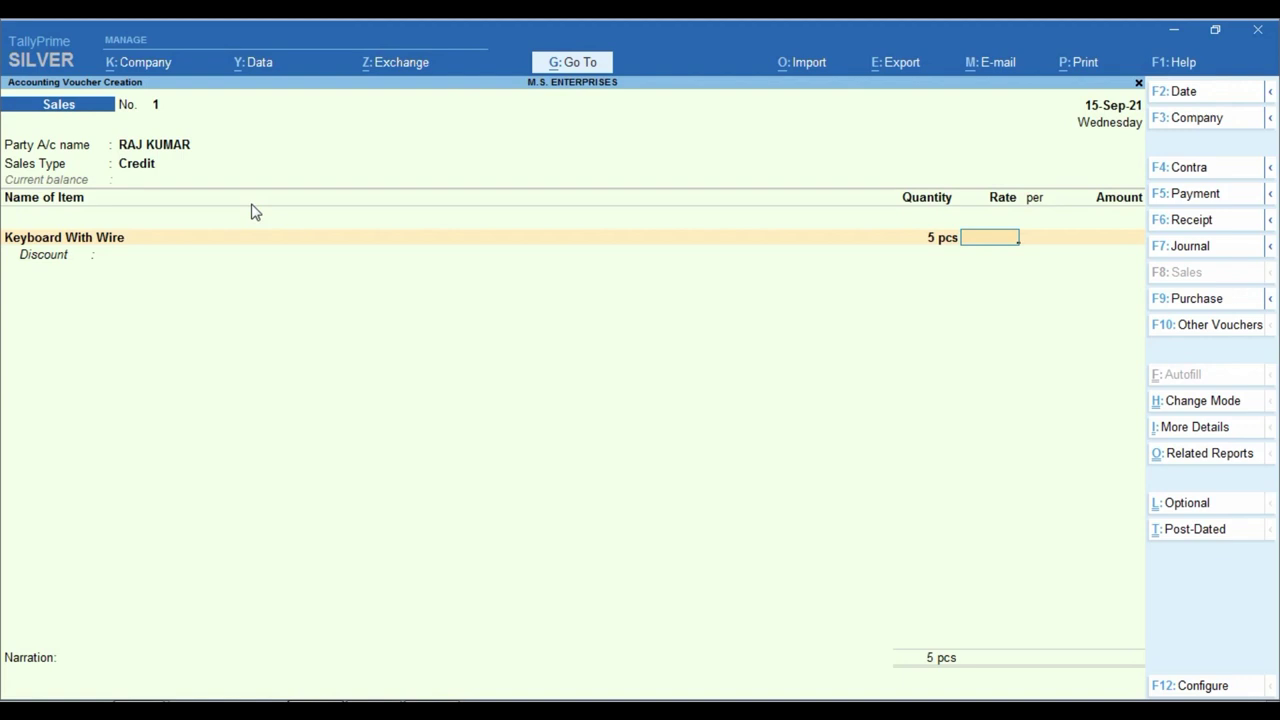
pyautogui.write('1,500')
pyautogui.press('Return')
pyautogui.press('Return')
pyautogui.press('Return')
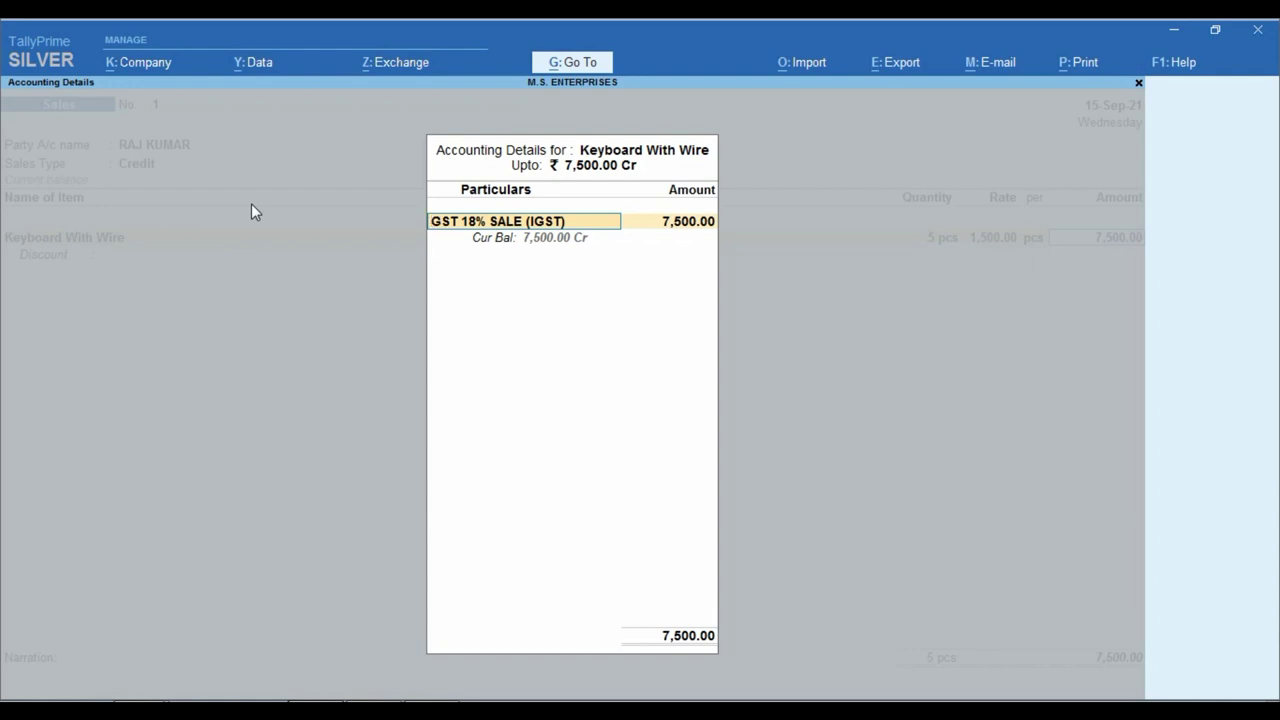
# - Allocate the keyboard sale to the GST 18% SALE (LOCAL) ledger in the accounting details
pyautogui.write('Lo')
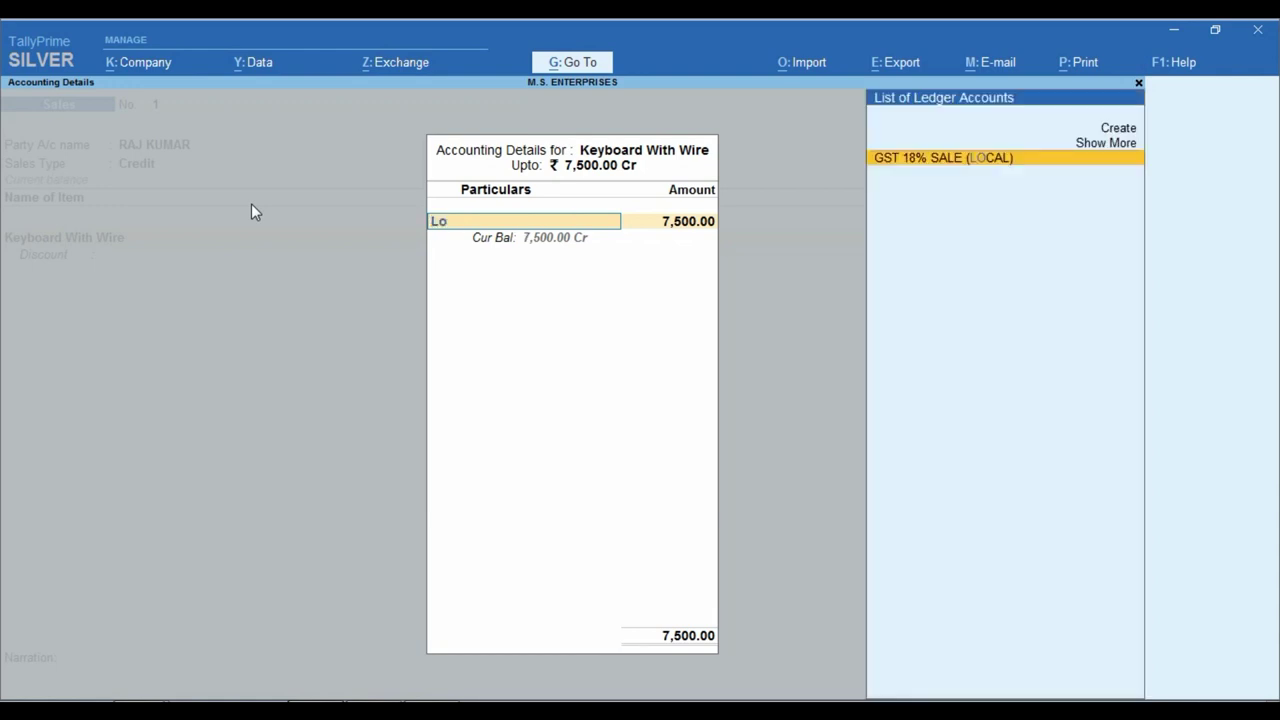
pyautogui.press('Return')
pyautogui.press('Return')
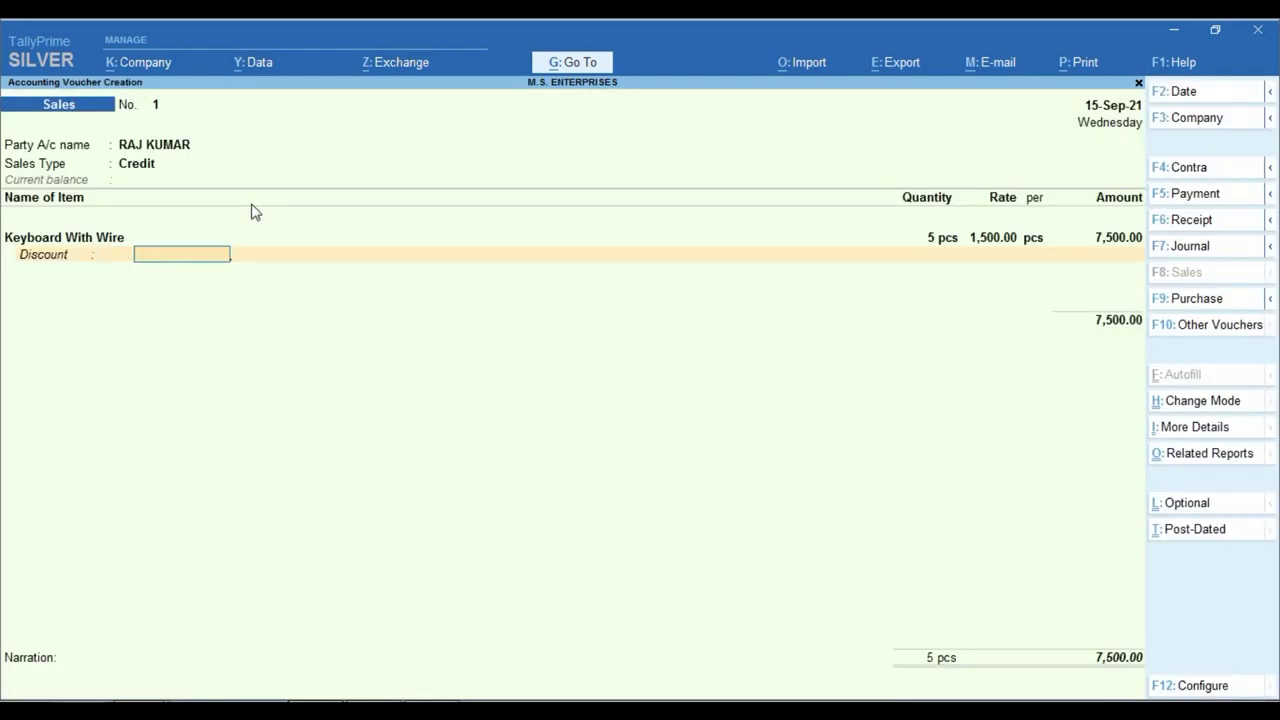
# - Leave the item discount blank, end the item list, and add the Cgst Tax and Sgst Tax ledgers to the voucher
pyautogui.press('Return')
pyautogui.press('Return')
pyautogui.write('Cg')
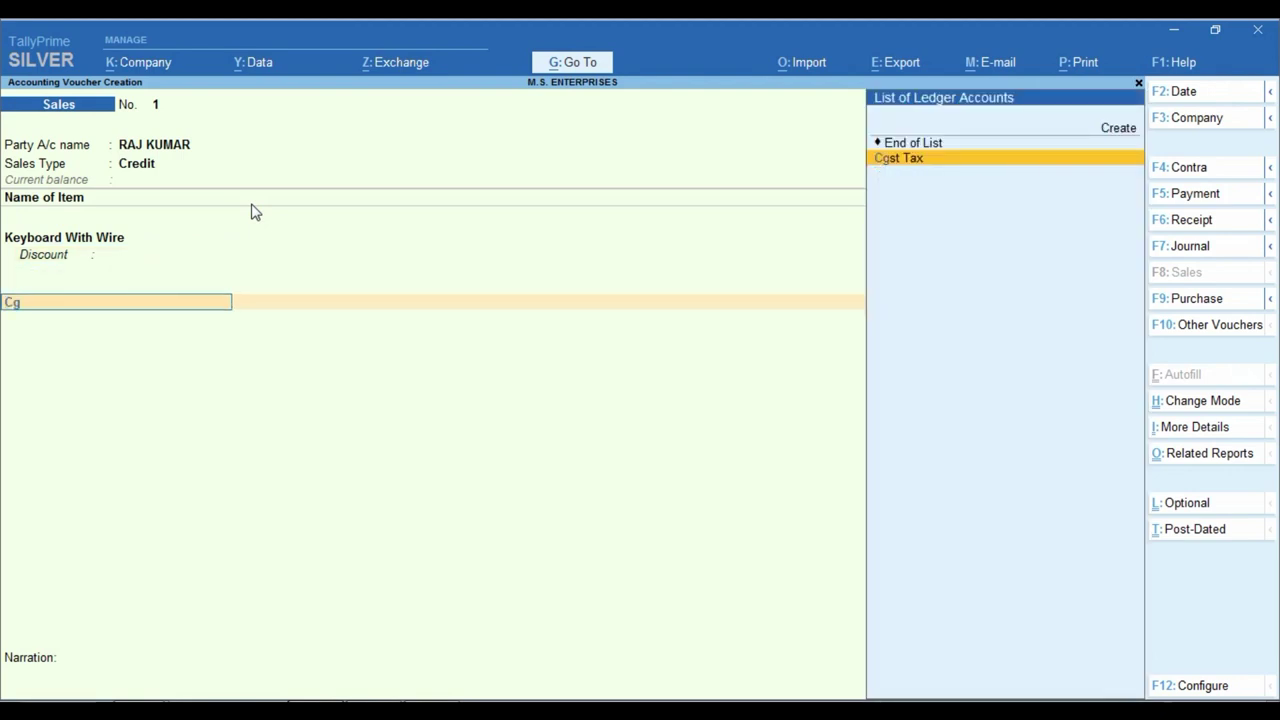
pyautogui.press('Return')
pyautogui.press('Return')
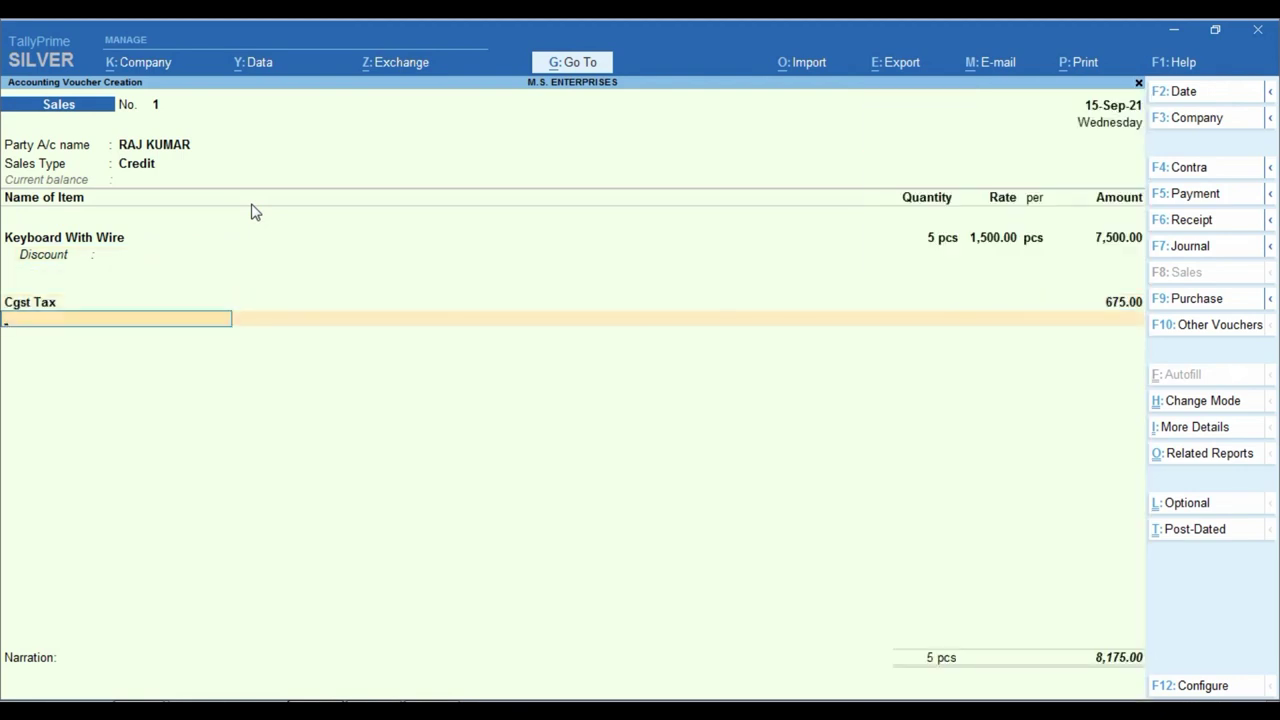
pyautogui.write('Sg')
pyautogui.press('Return')
pyautogui.press('Return')
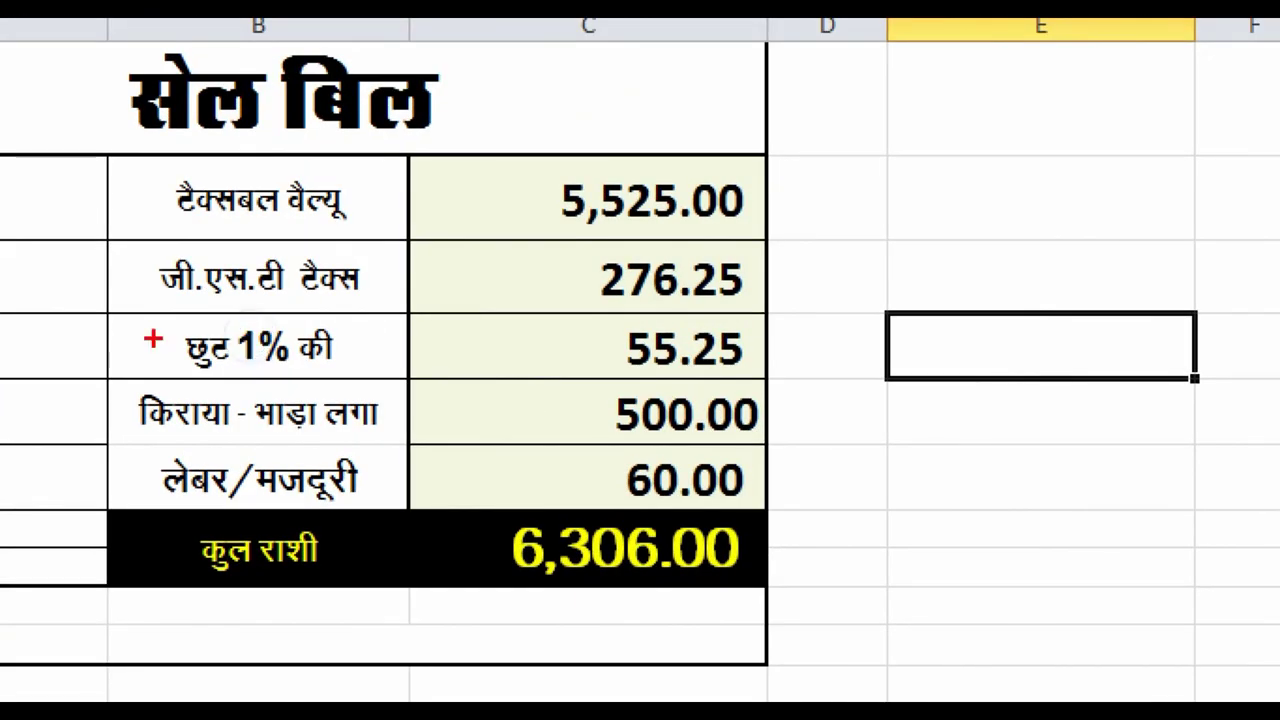
pyautogui.moveTo(143, 314); pyautogui.dragTo(396, 374)
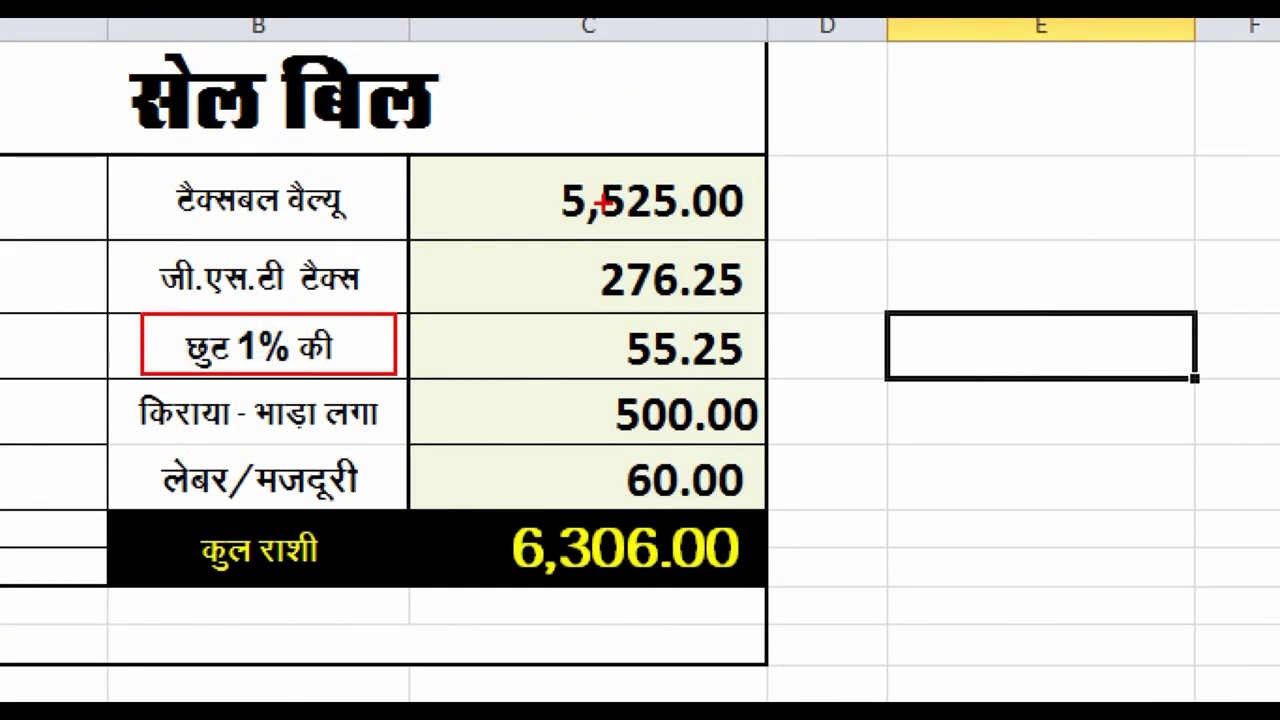
pyautogui.moveTo(521, 156); pyautogui.dragTo(705, 235)
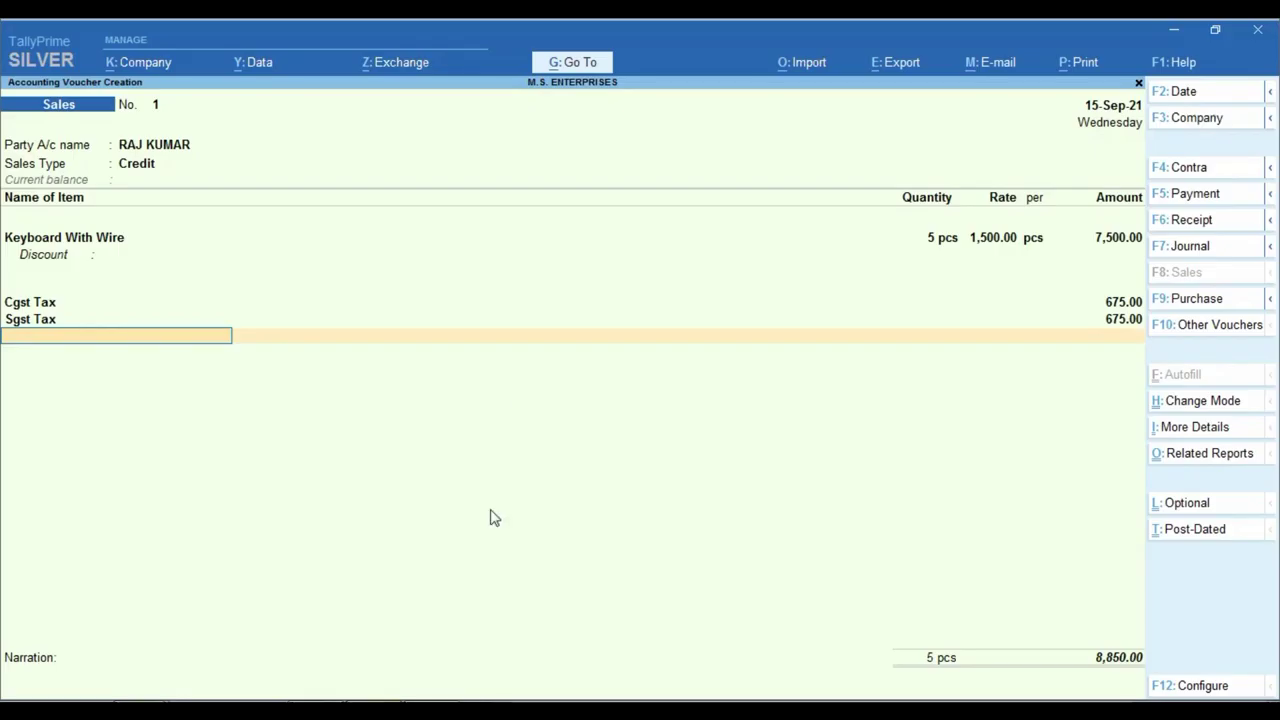
# - Set the Keyboard With Wire line amount to 5525 and continue to the empty ledger line below Sgst Tax
pyautogui.press('Up')
pyautogui.press('Up')
pyautogui.press('Up')
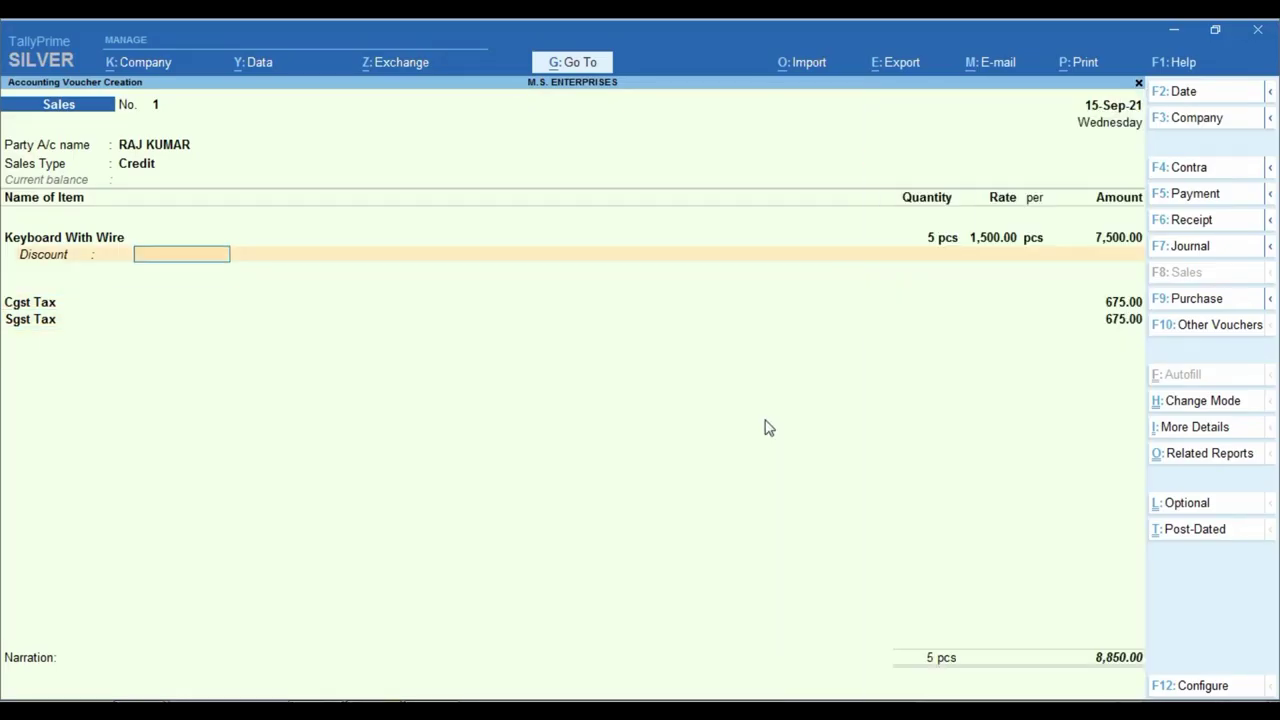
pyautogui.press('Up')
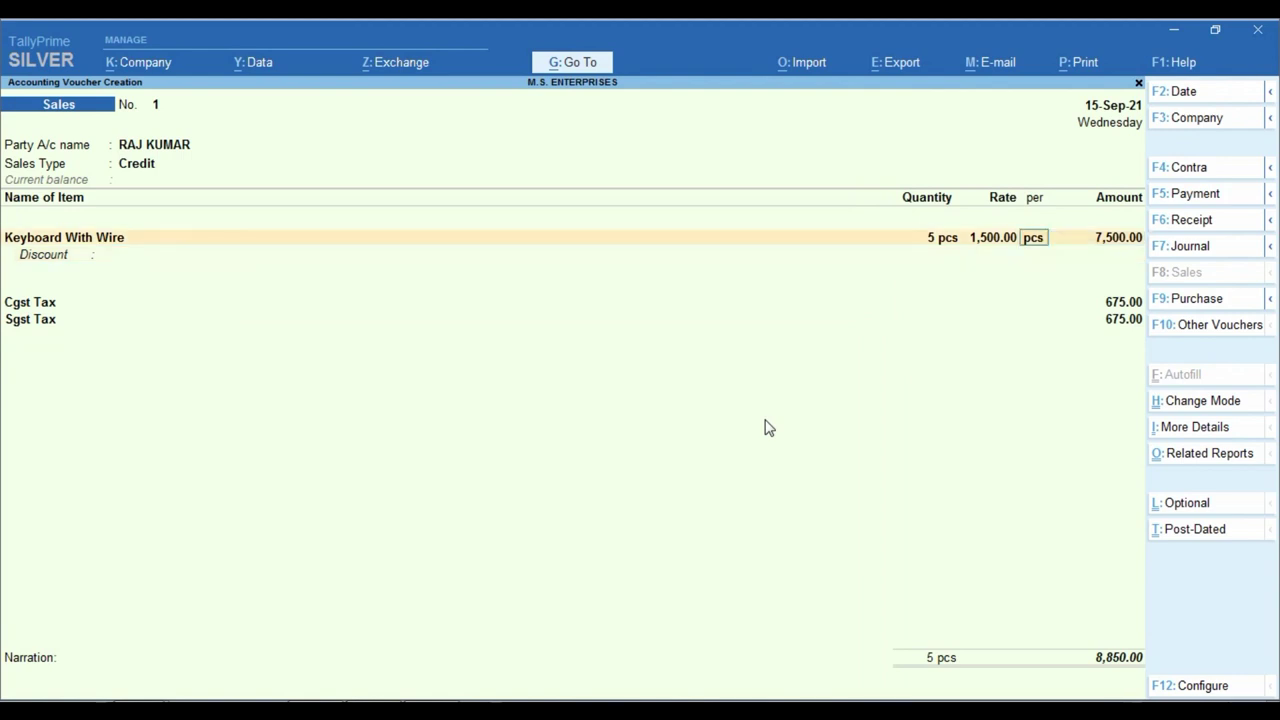
pyautogui.press('Return')
pyautogui.write('5525')
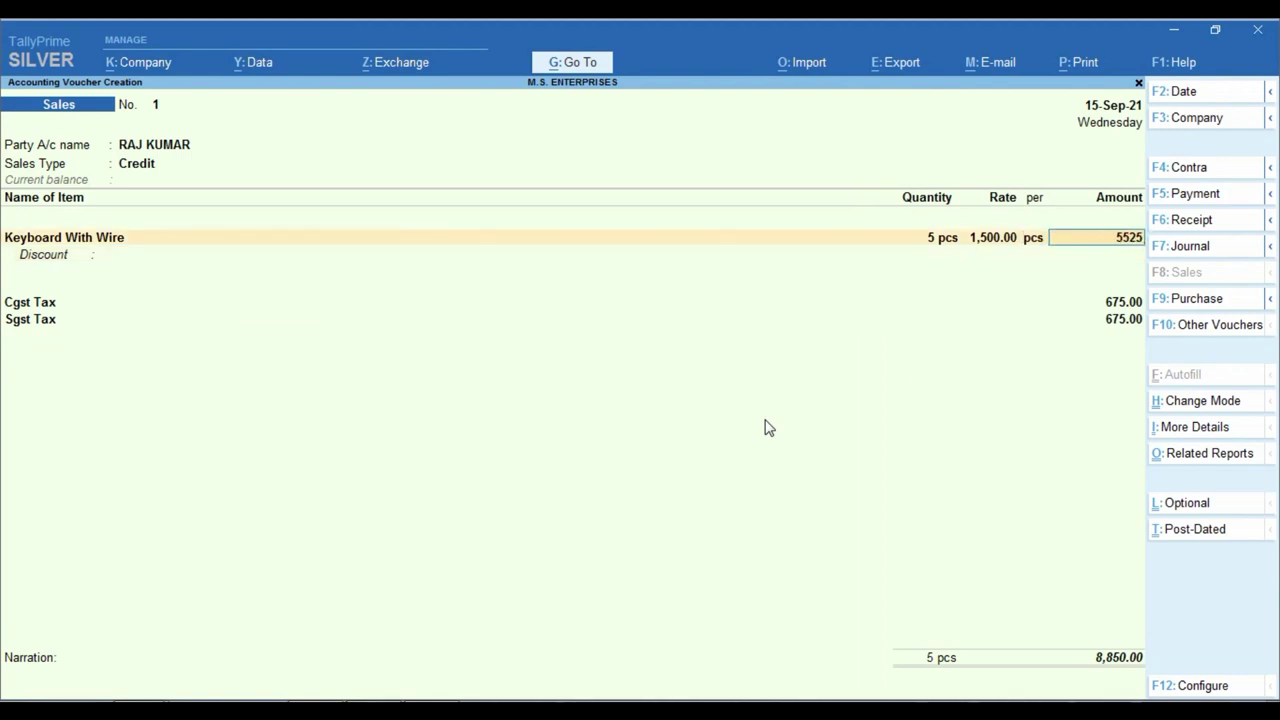
pyautogui.press('Return')
pyautogui.press('Return')
pyautogui.press('Return')
pyautogui.press('Return')
pyautogui.press('Return')
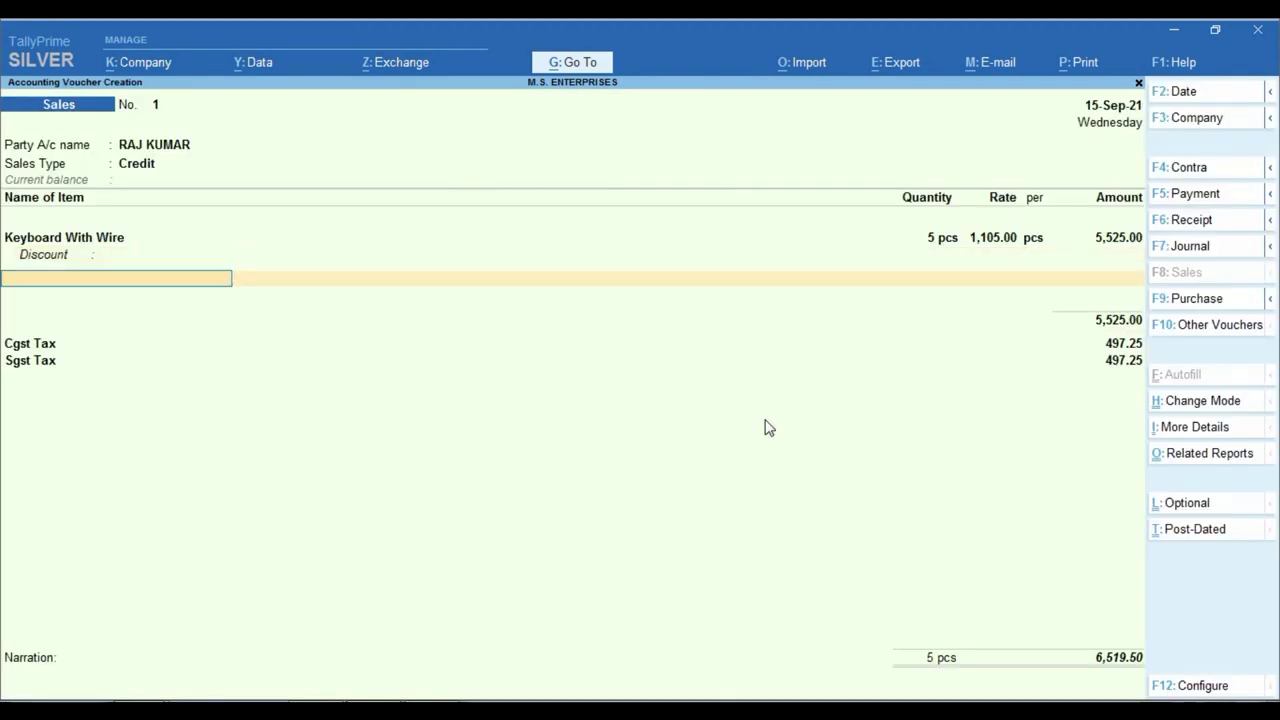
pyautogui.press('Return')
pyautogui.press('Return')
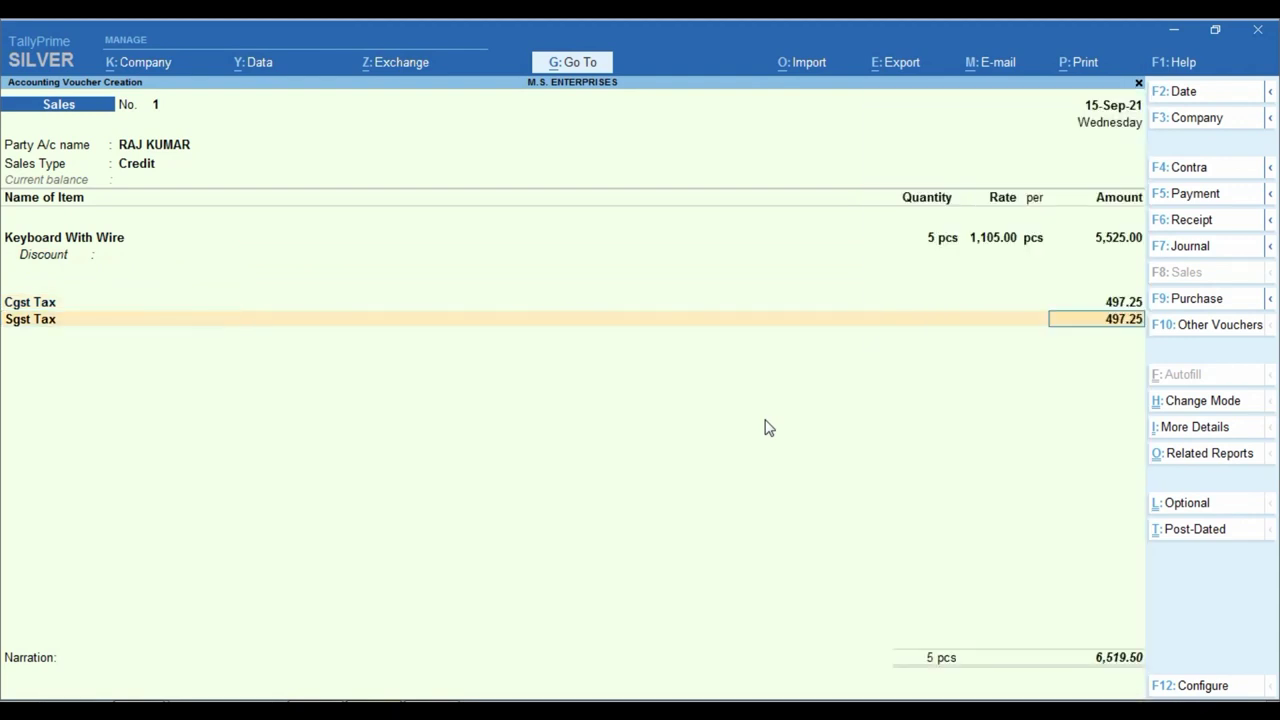
pyautogui.press('Return')
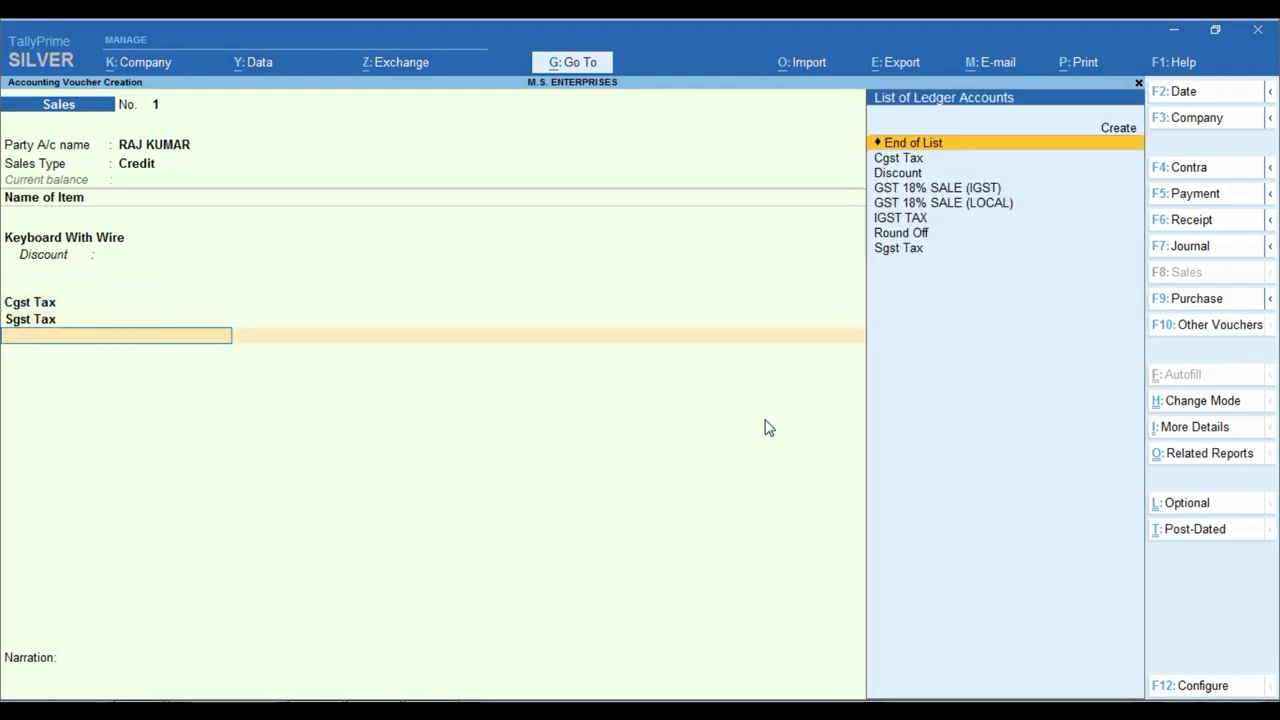
# - Check the 1% discount row in the Excel sale bill and add the Discount ledger below Sgst Tax in the TallyPrime voucher
pyautogui.hotkey('alt', 'Tab')
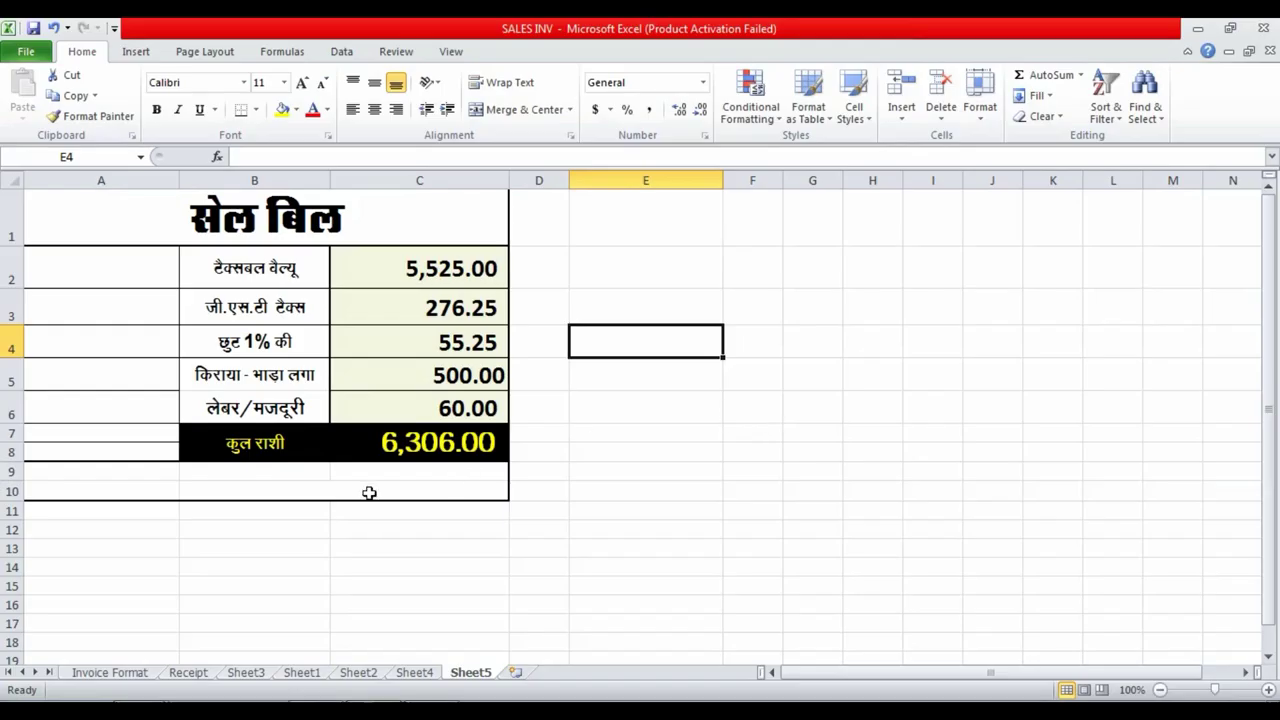
pyautogui.click(308, 340)
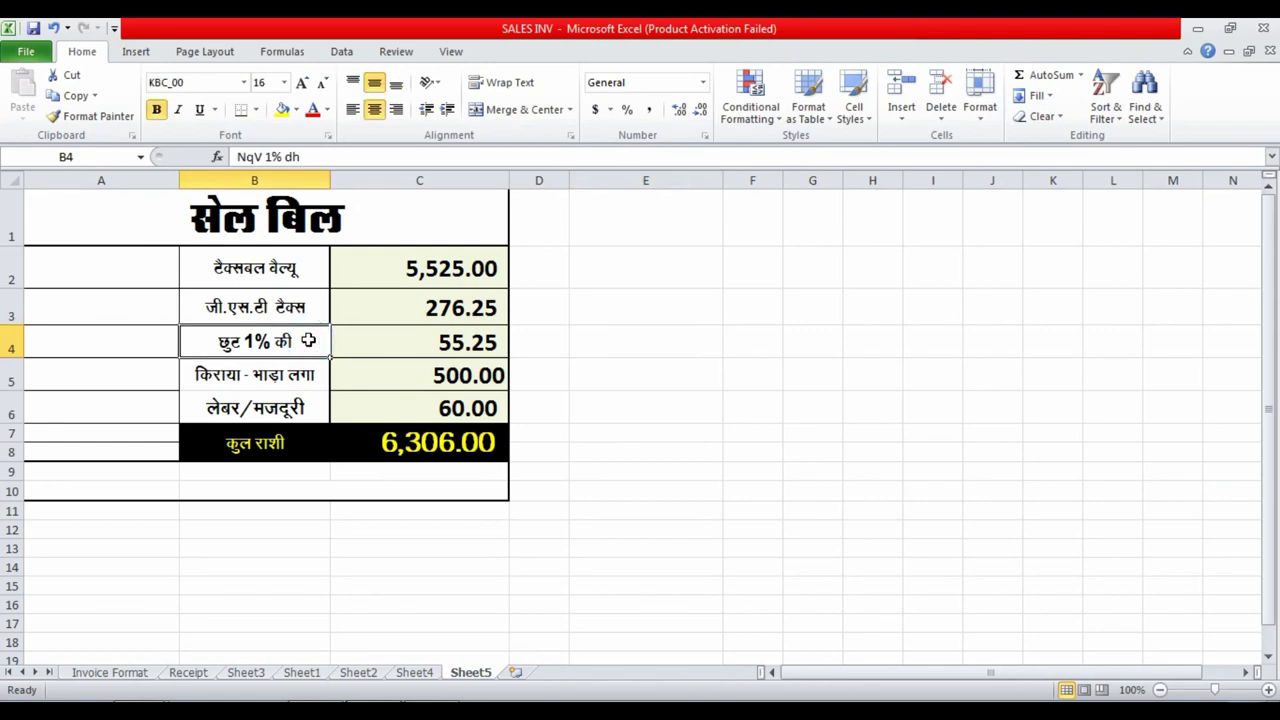
pyautogui.hotkey('alt', 'Tab')
pyautogui.write('Di')
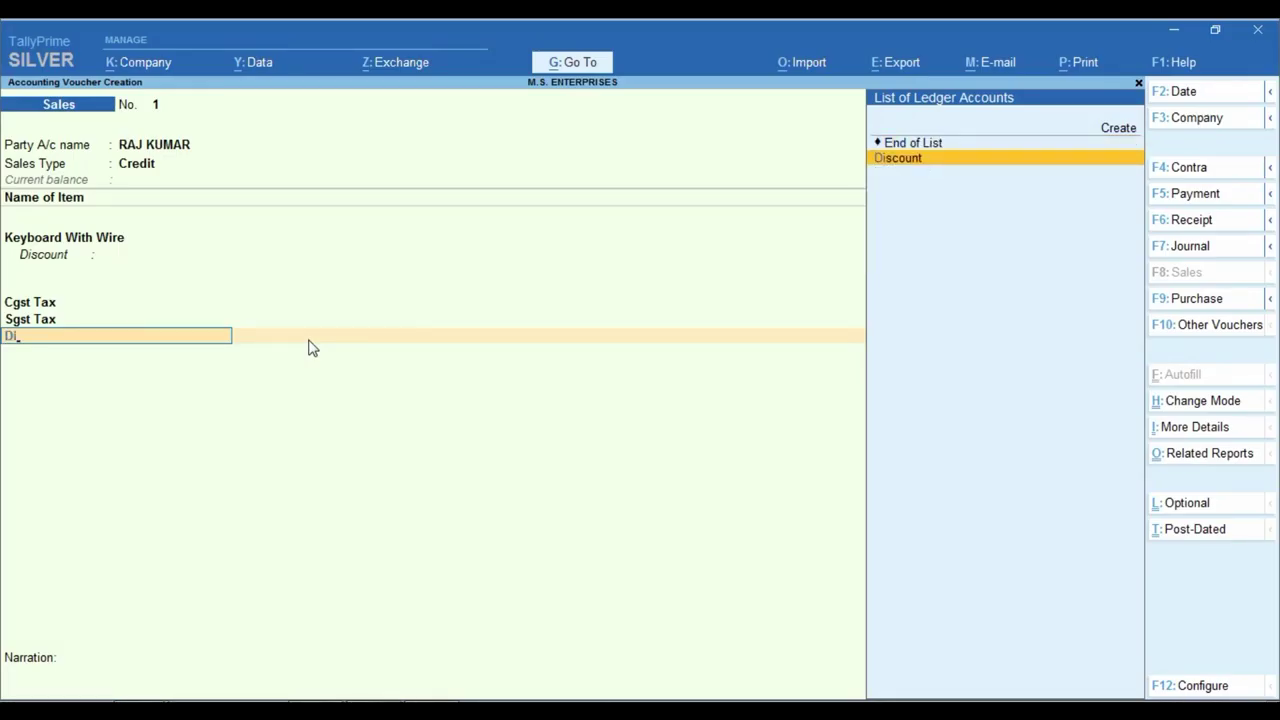
pyautogui.press('Return')
# - Open the Discount ledger for alteration from the voucher and place it under the Indirect Expenses group
pyautogui.press('BackSpace')
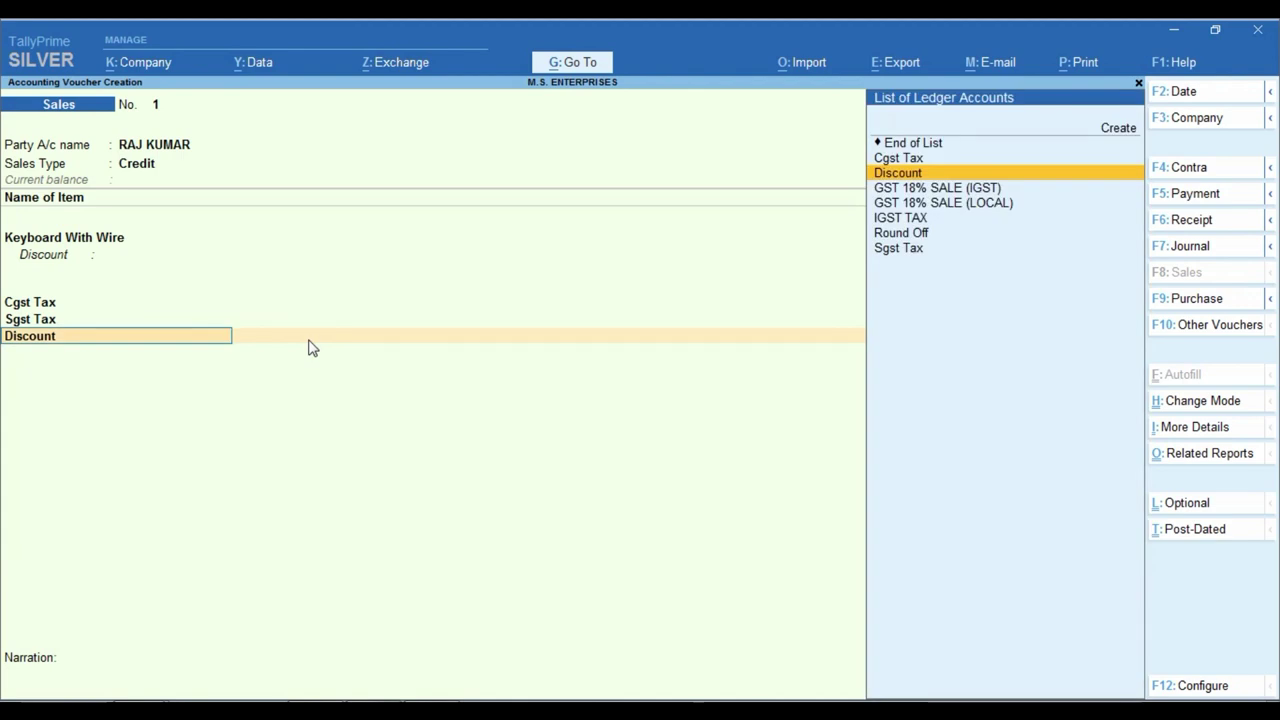
pyautogui.press('ctrl')
pyautogui.hotkey('ctrl', 'Return')
pyautogui.press('Return')
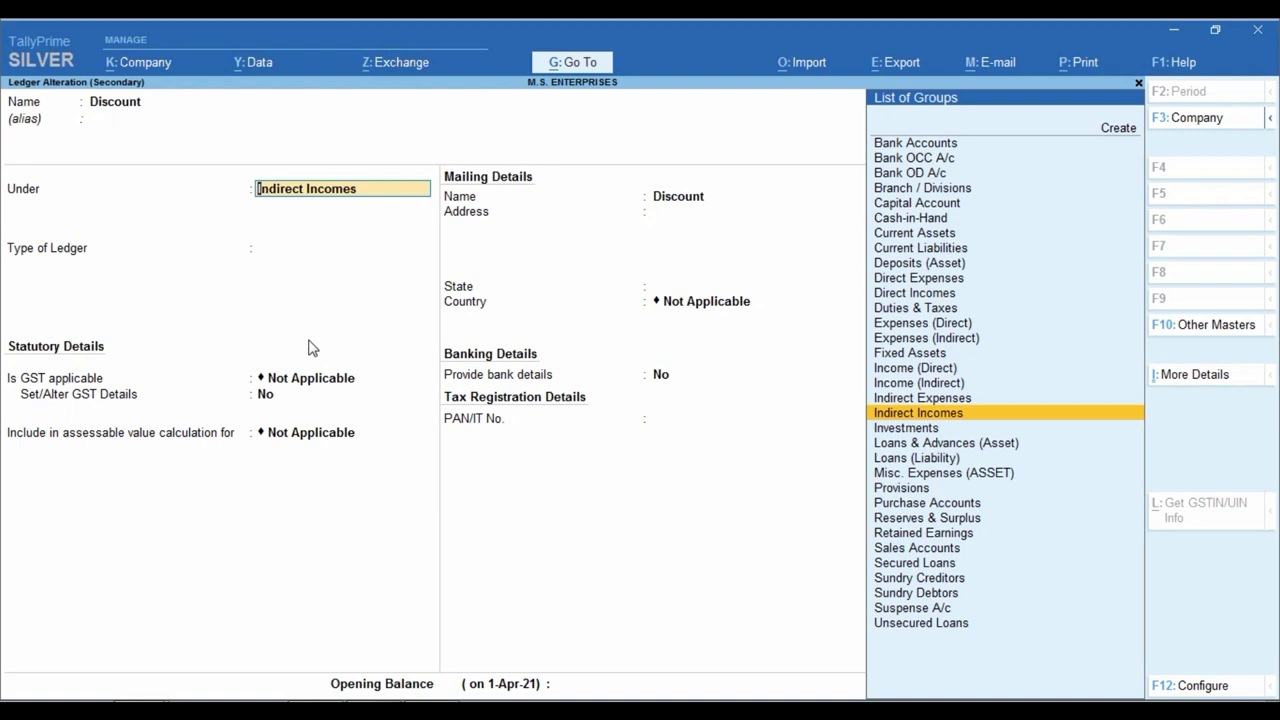
pyautogui.write('Ind')
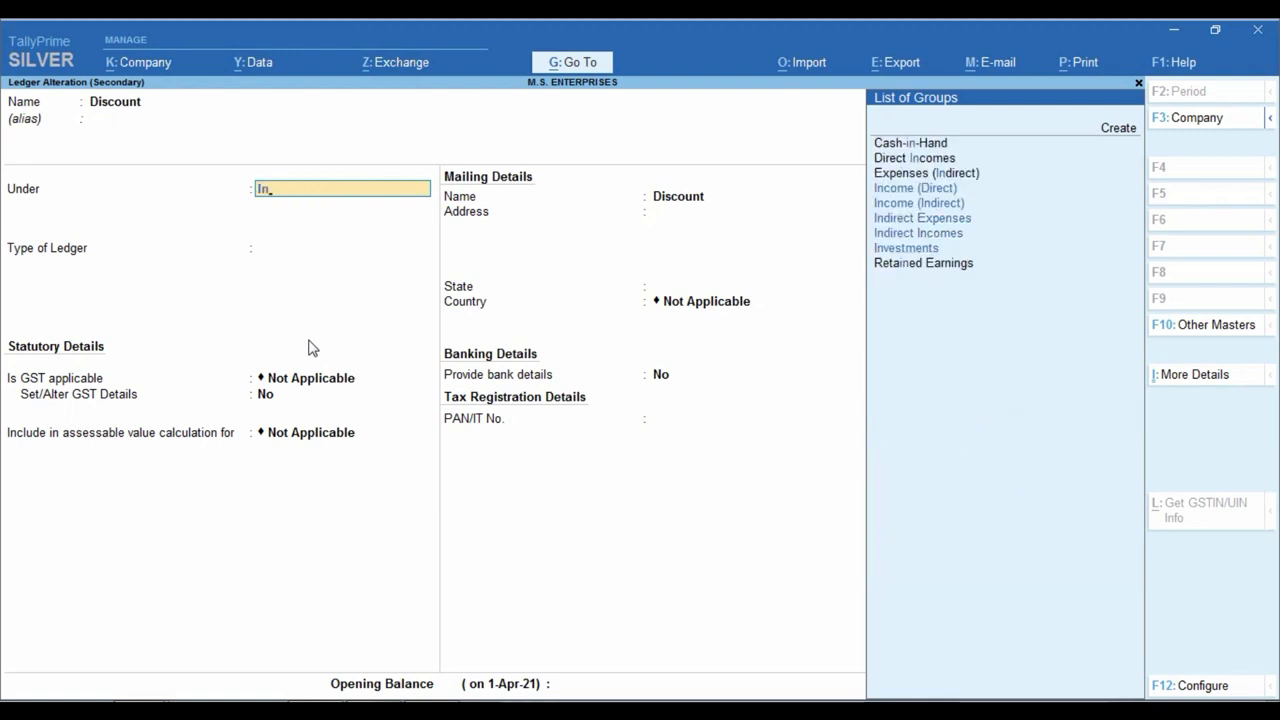
pyautogui.press('Up')
pyautogui.press('Up')
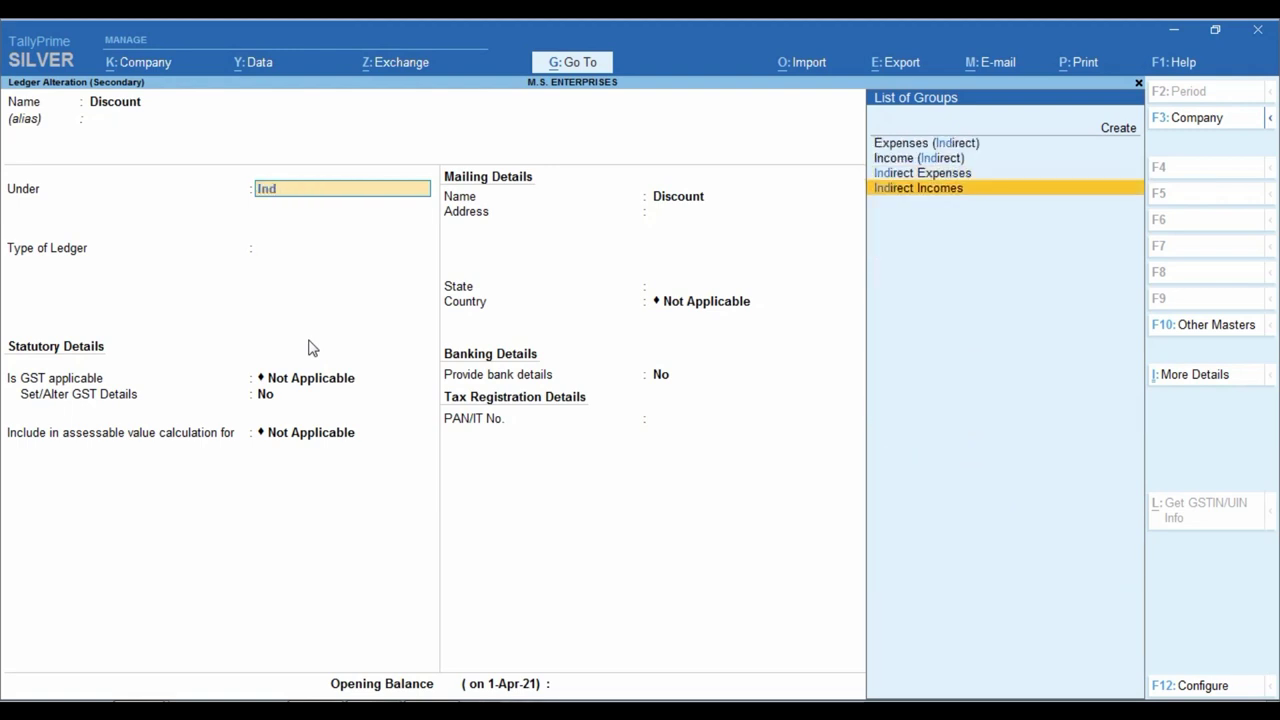
pyautogui.press('Return')
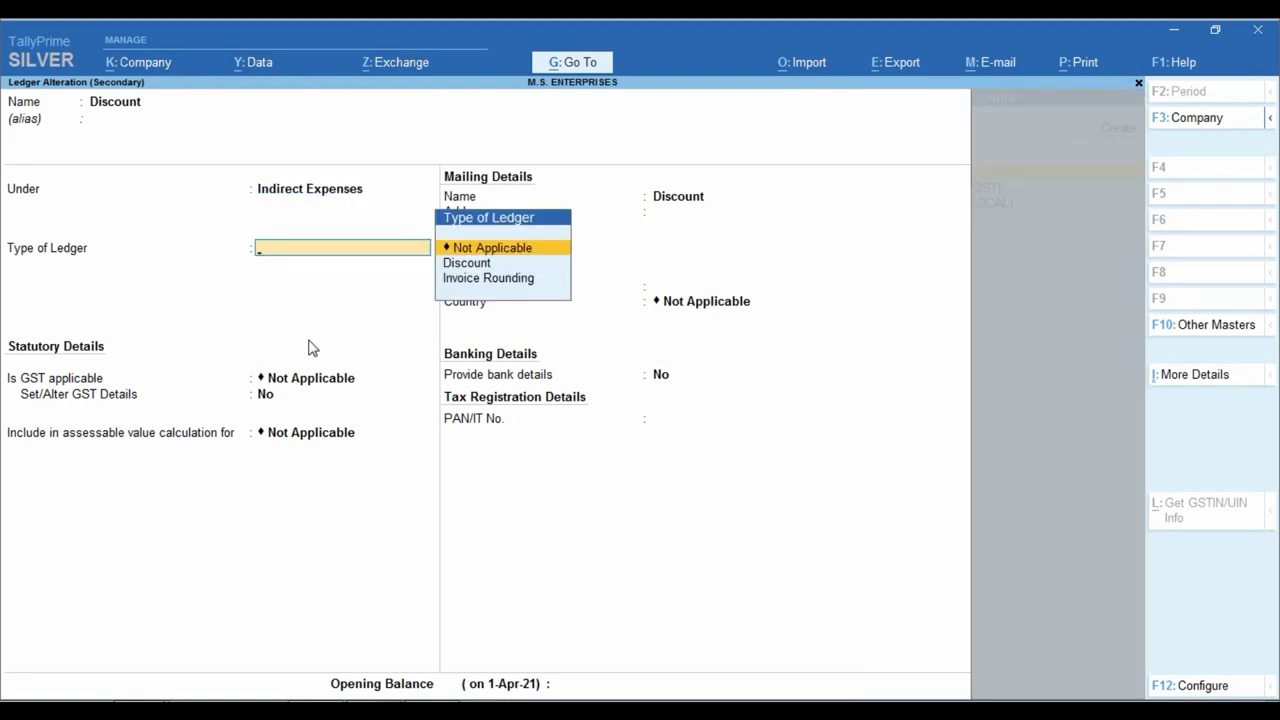
# - Keep the Discount ledger's type, GST applicability and assessable value inclusion as Not Applicable, leave the opening balance blank, and save it
pyautogui.press('Return')
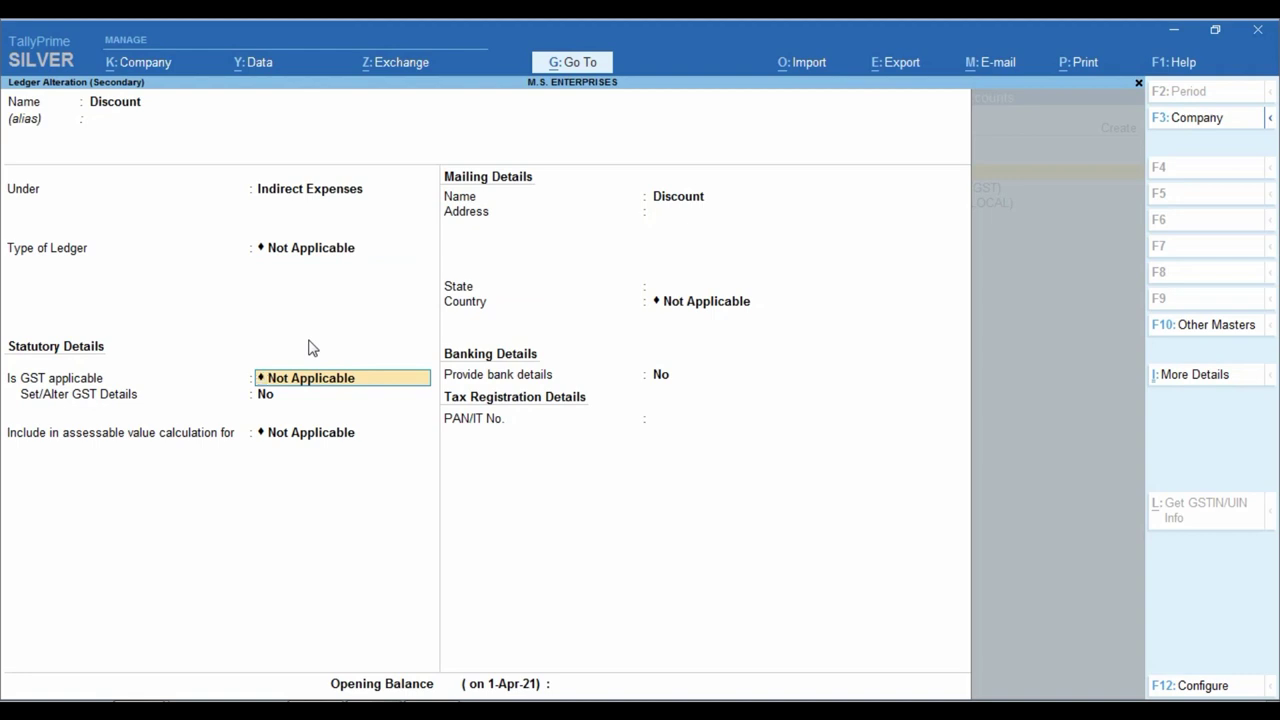
pyautogui.press('Return')
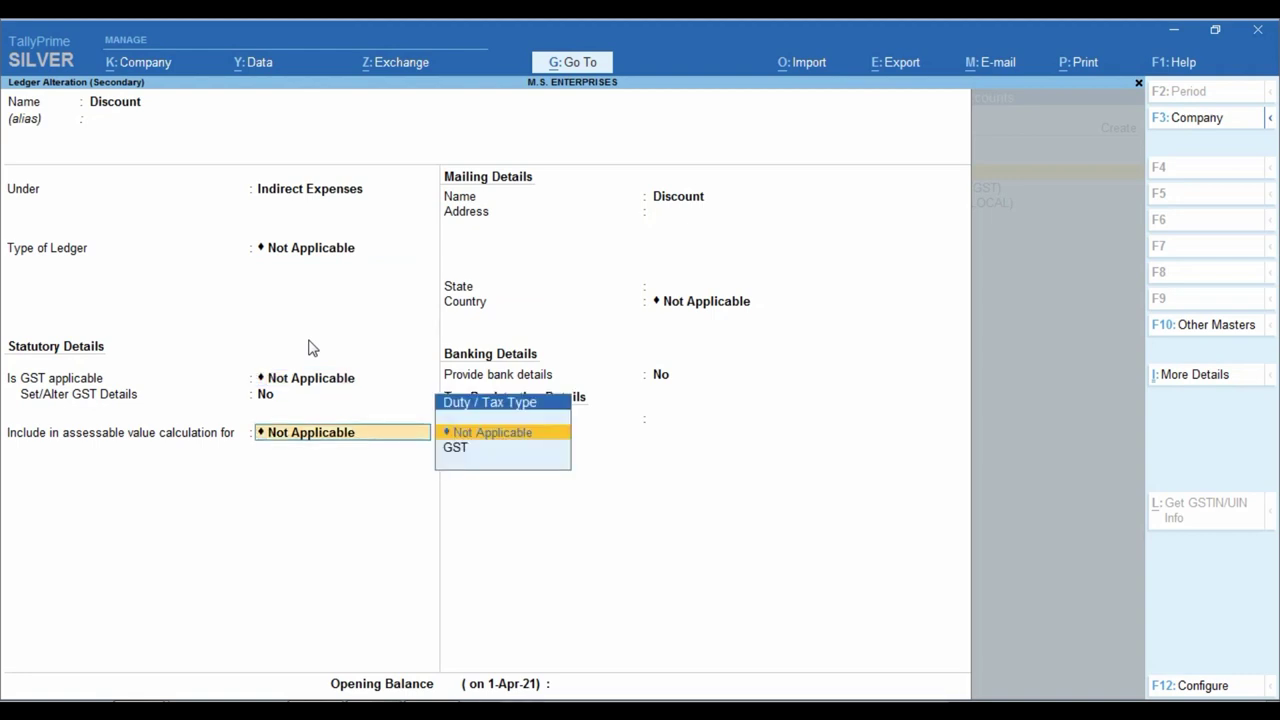
pyautogui.press('Return')
pyautogui.press('Return')
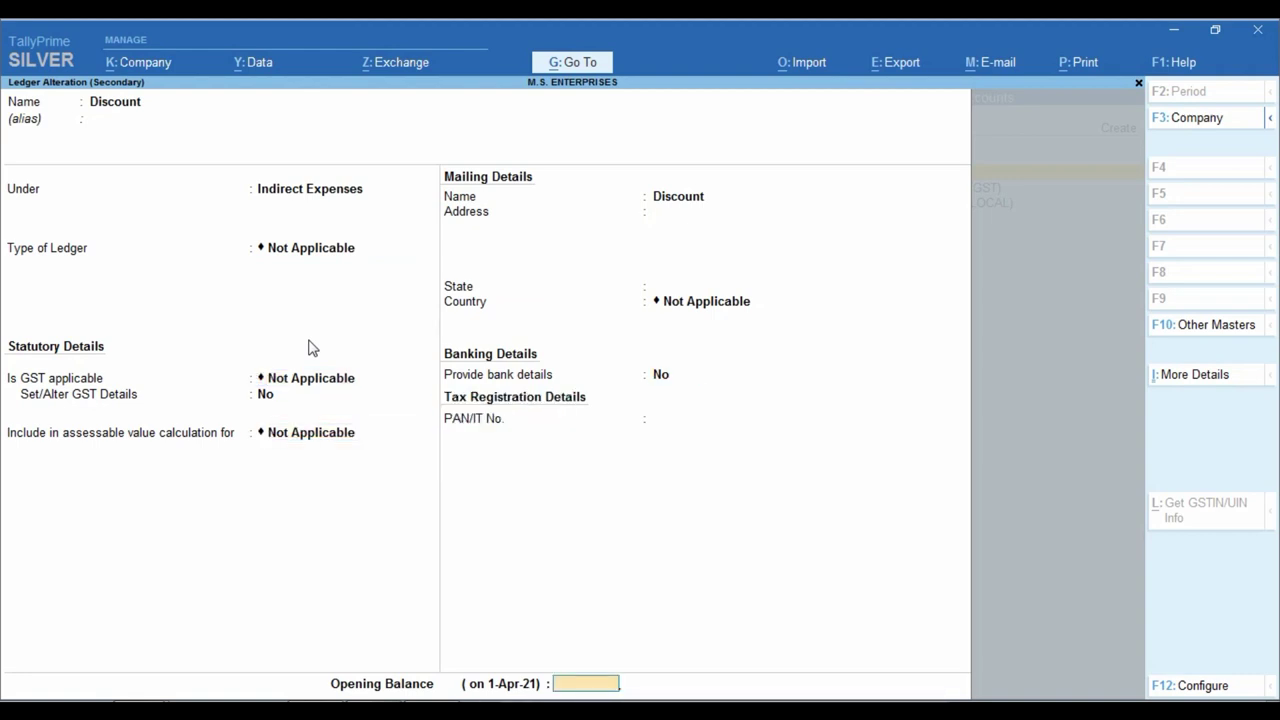
pyautogui.press('Return')
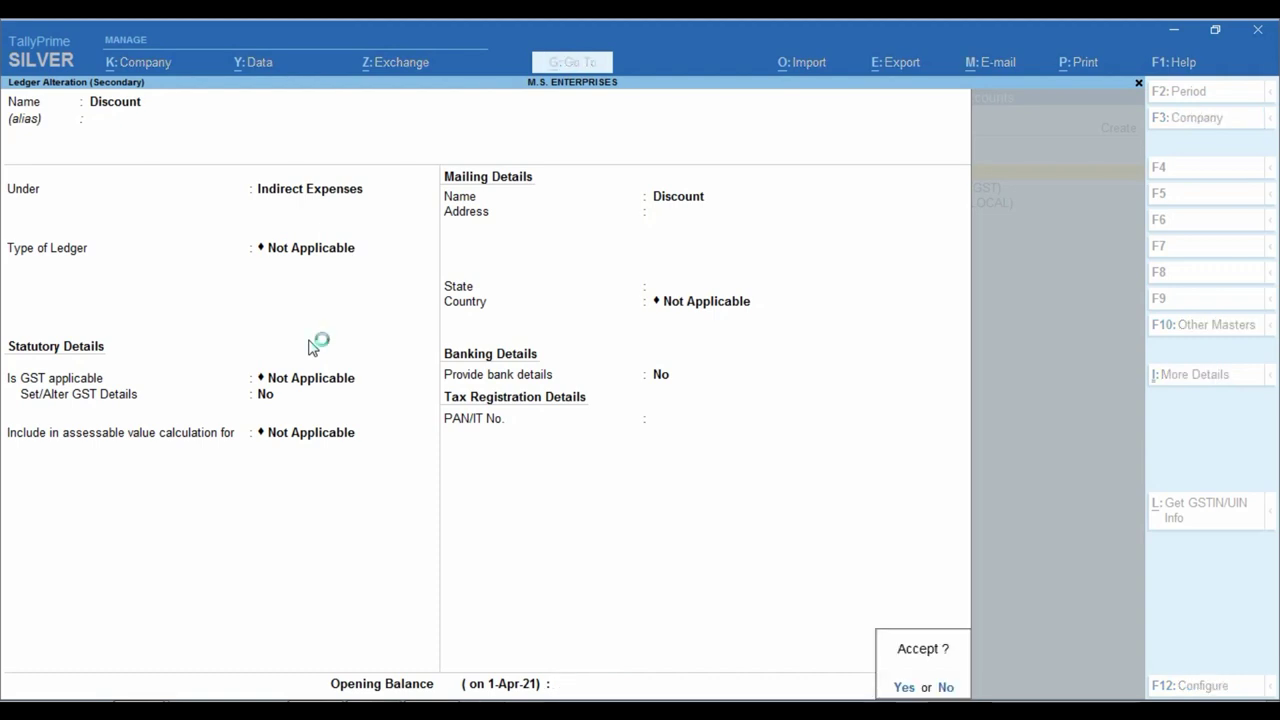
pyautogui.press('Return')
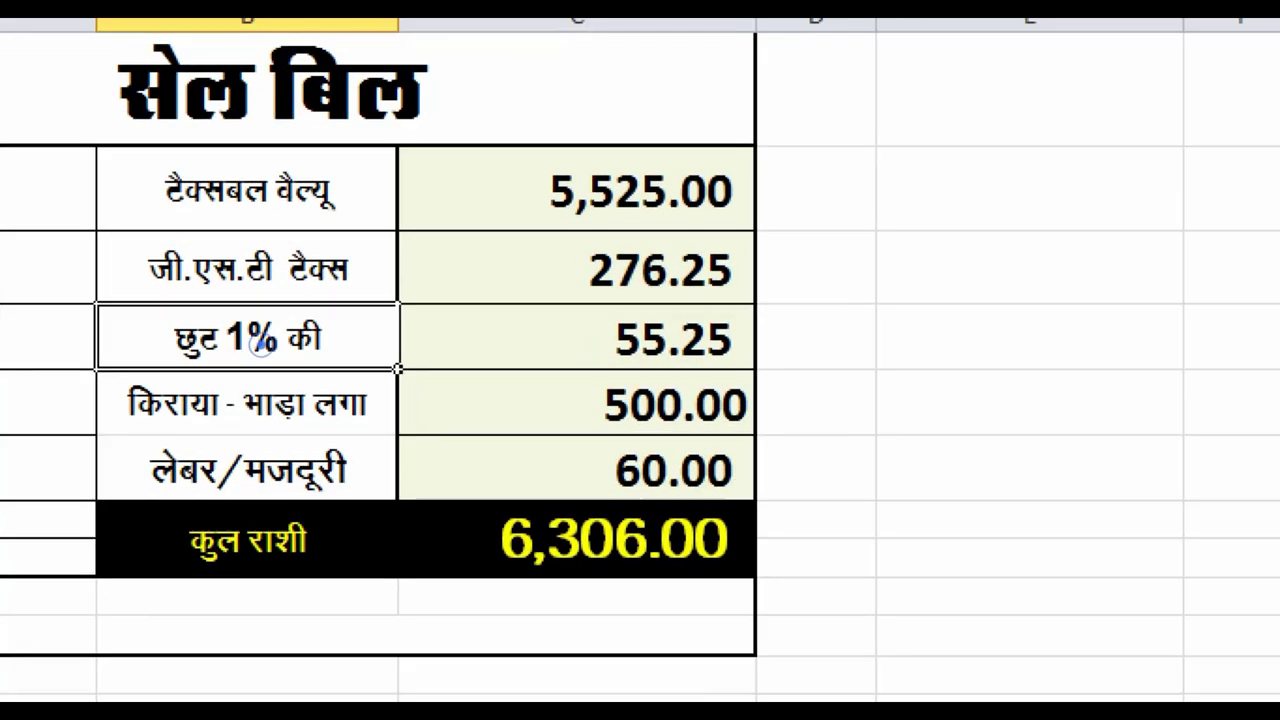
# - Check the 1% discount row and the taxable value it applies to in the Excel sale bill, and return to TallyPrime
pyautogui.moveTo(205, 325); pyautogui.dragTo(278, 359)
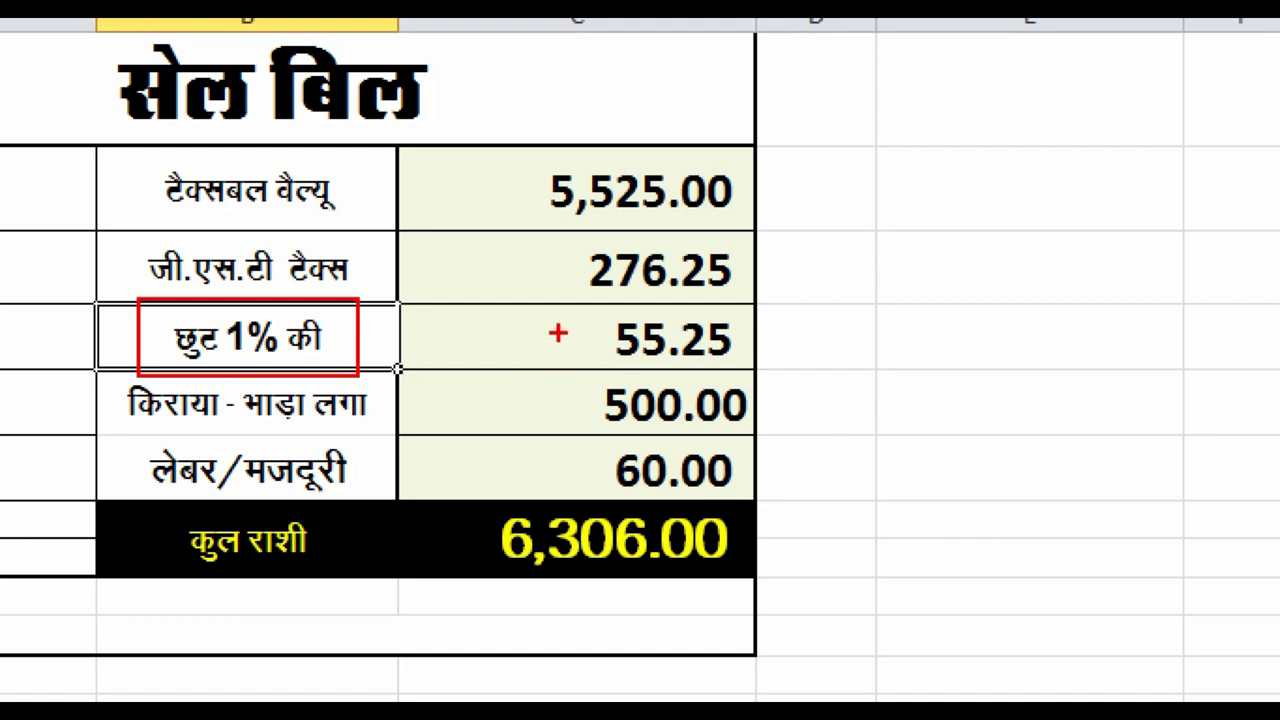
pyautogui.moveTo(543, 304); pyautogui.dragTo(647, 348)
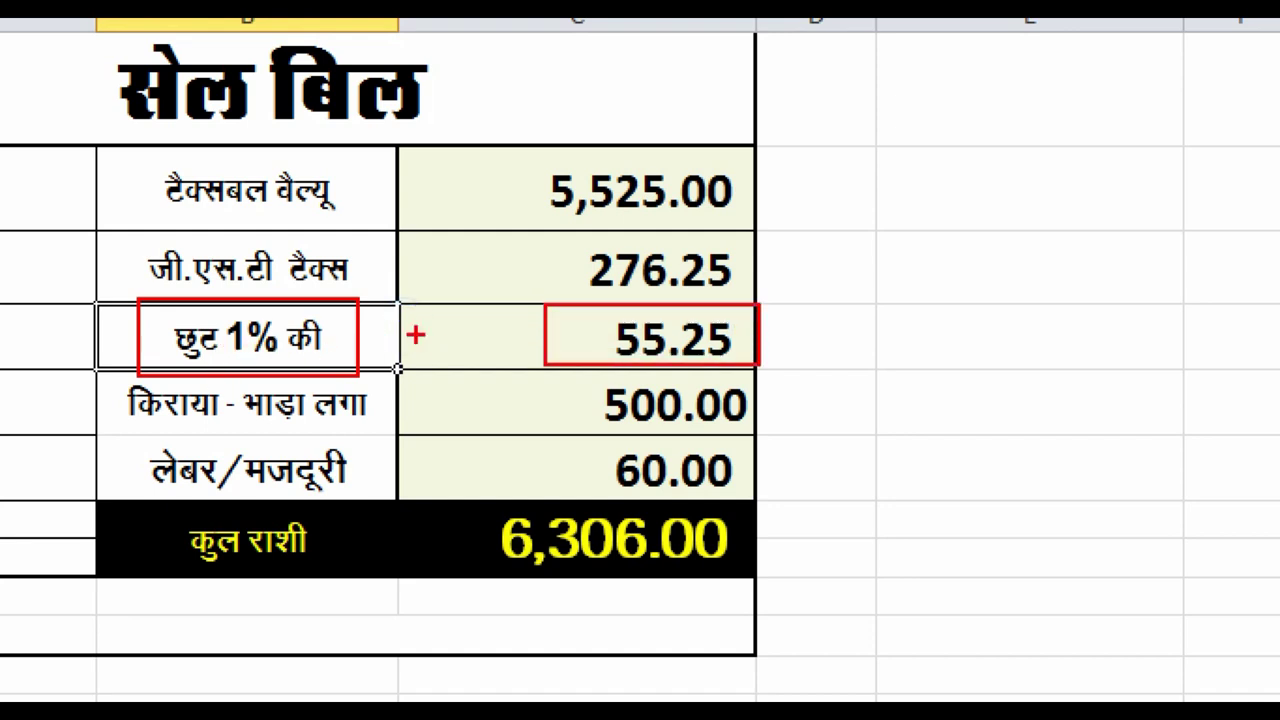
pyautogui.moveTo(477, 134)
pyautogui.mouseDown()
pyautogui.moveTo(549, 203)
pyautogui.moveTo(823, 251)
pyautogui.mouseUp()
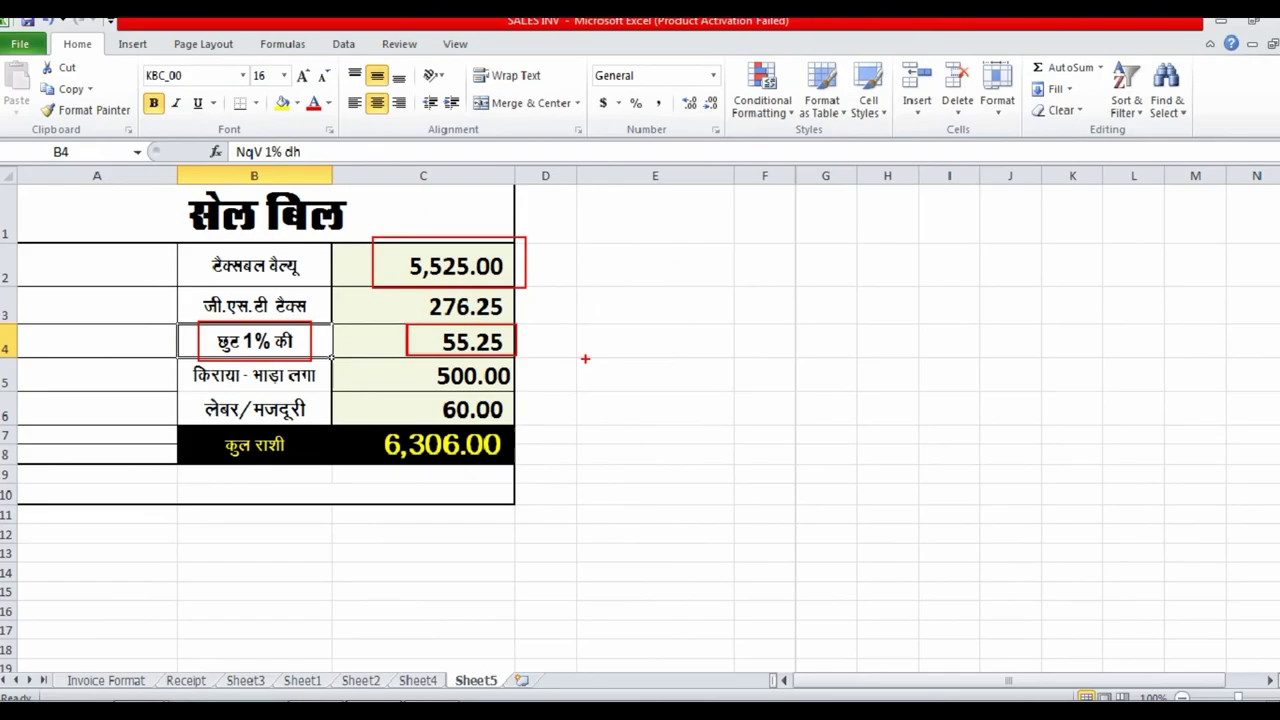
pyautogui.press('Escape')
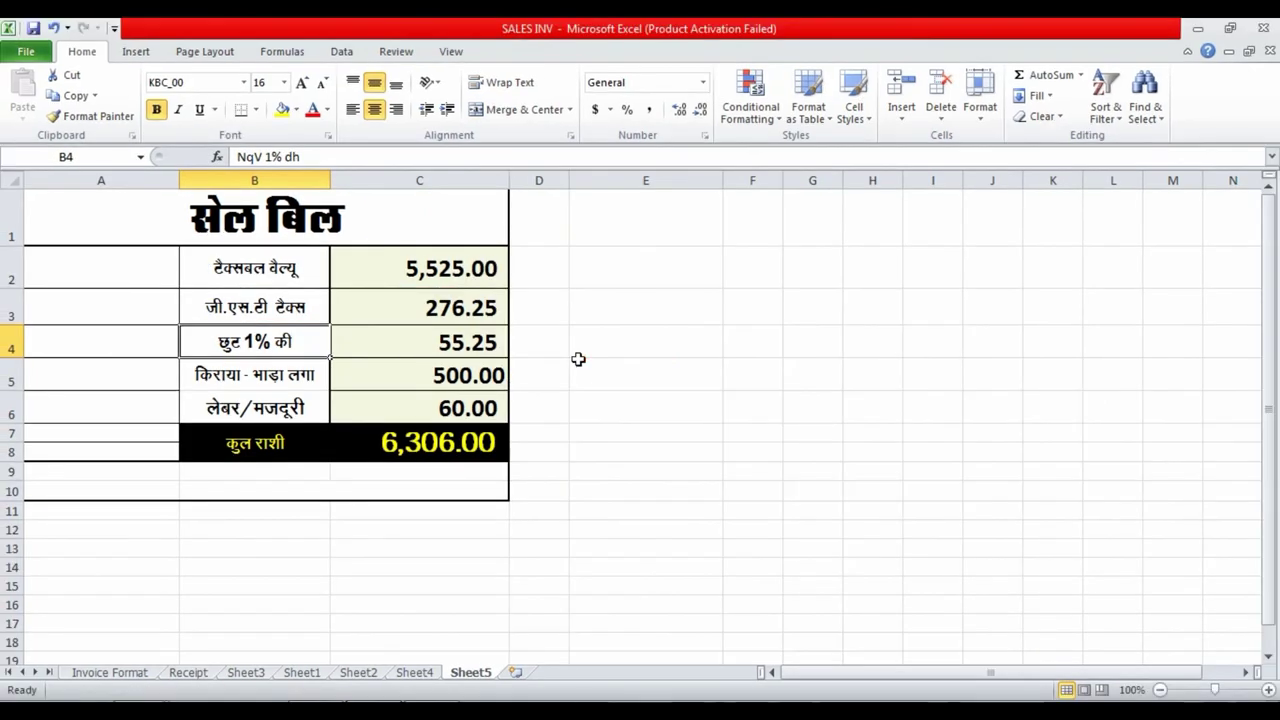
pyautogui.click(397, 697)
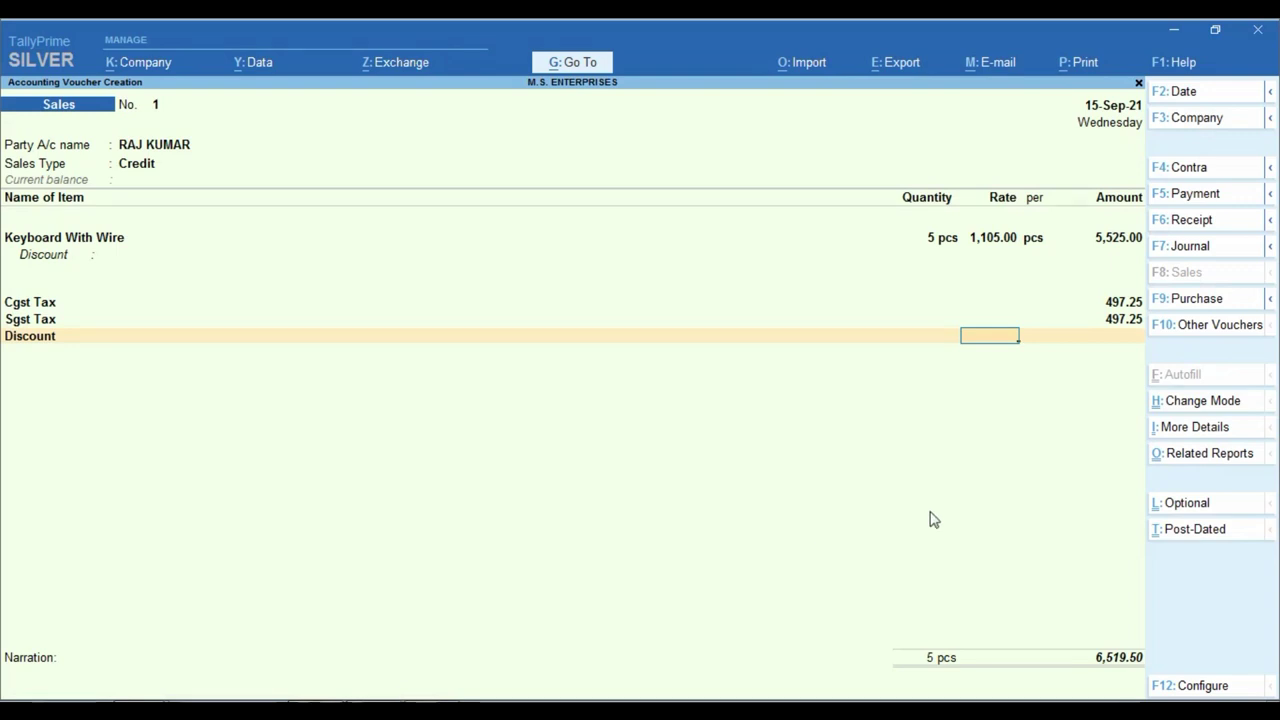
# - Enter the Discount line's rate as -1 % so that it is deducted from the voucher
pyautogui.press('Return')
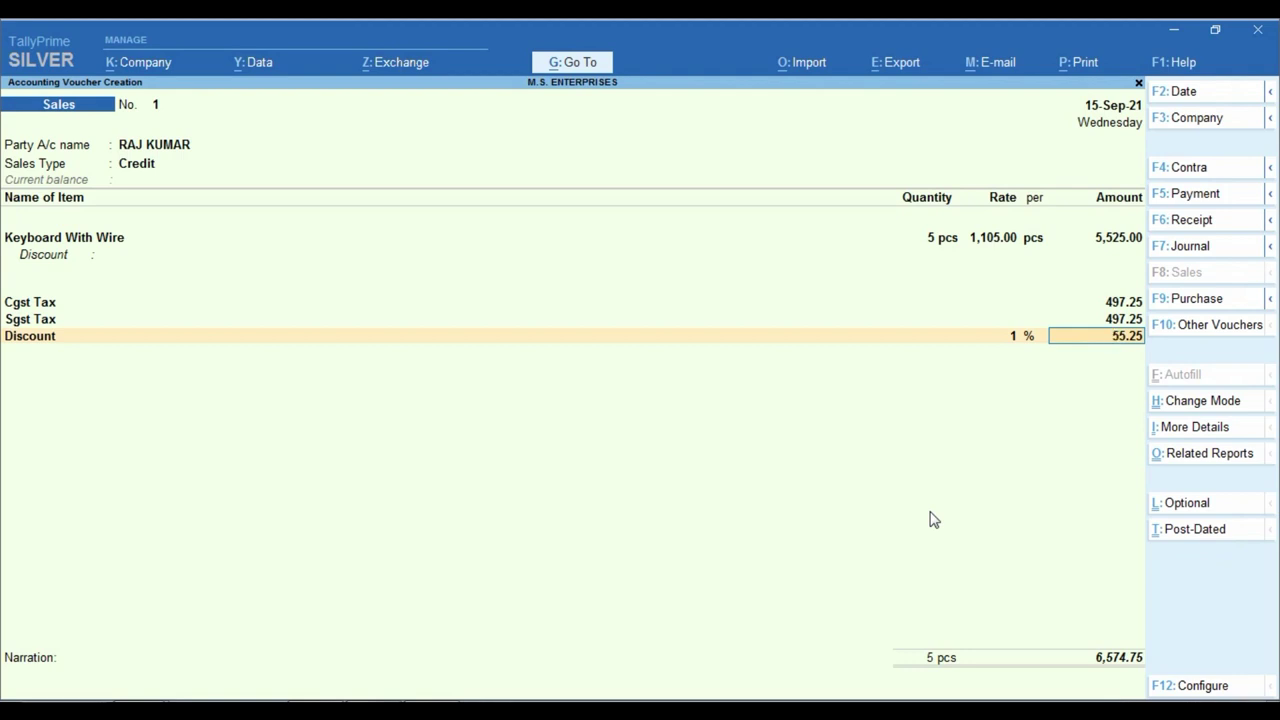
pyautogui.hotkey('shift', 'Tab')
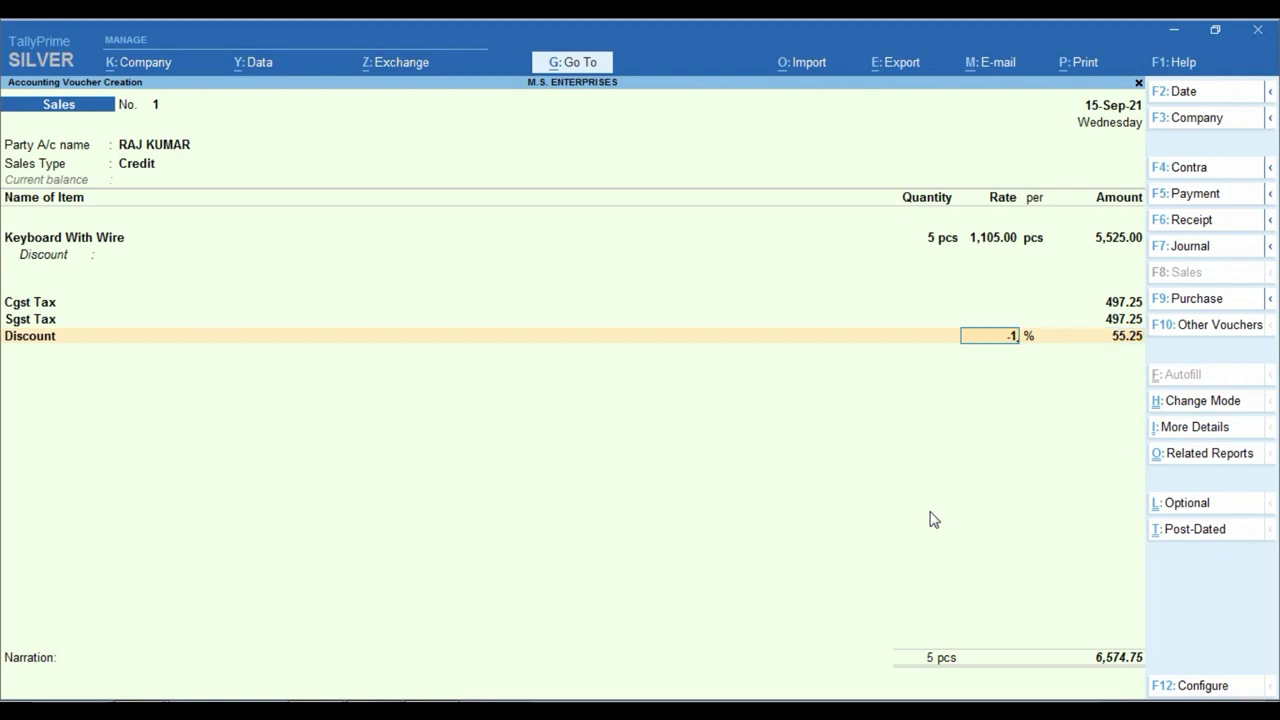
pyautogui.write('-1')
pyautogui.press('Return')
# - Examine the Discount line's negative rate and amount, along with the voucher total
pyautogui.press('ctrl')
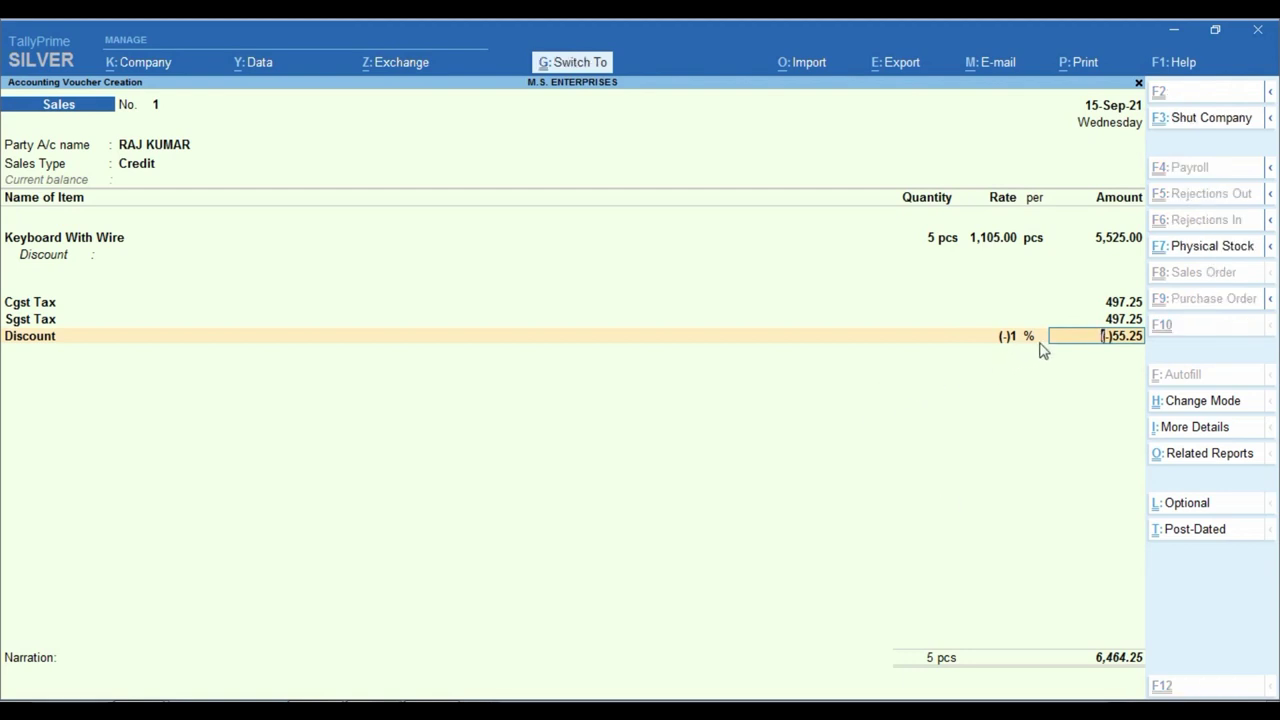
pyautogui.hotkey('ctrl', '1')
pyautogui.click(1014, 321)
pyautogui.moveTo(983, 316); pyautogui.dragTo(1034, 355)
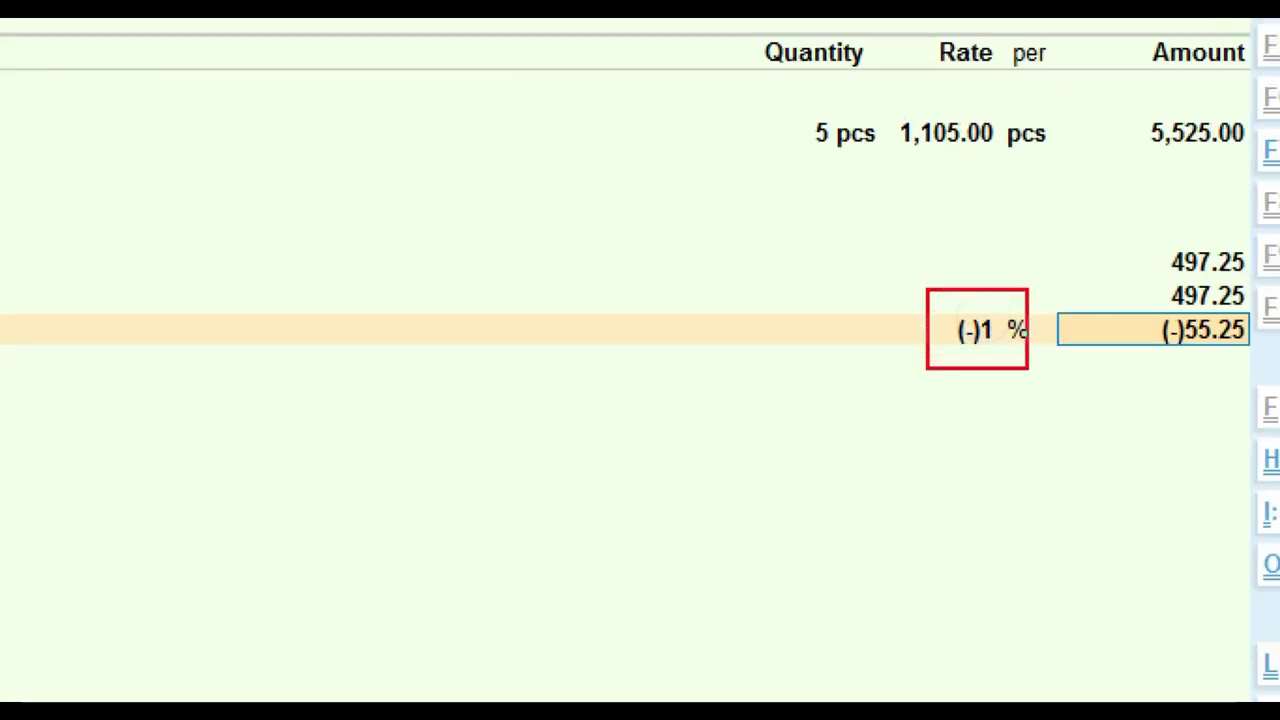
pyautogui.moveTo(1135, 300)
pyautogui.mouseDown()
pyautogui.moveTo(1137, 320)
pyautogui.moveTo(1252, 370)
pyautogui.mouseUp()
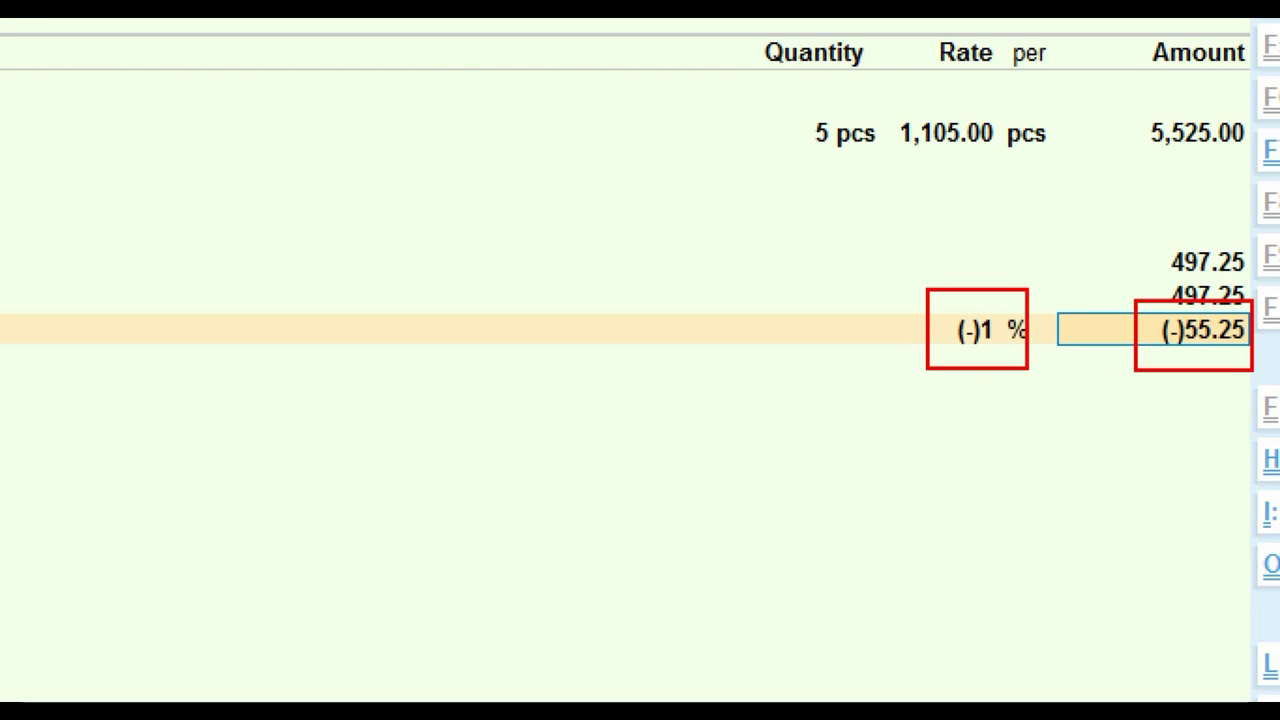
pyautogui.press('Escape')
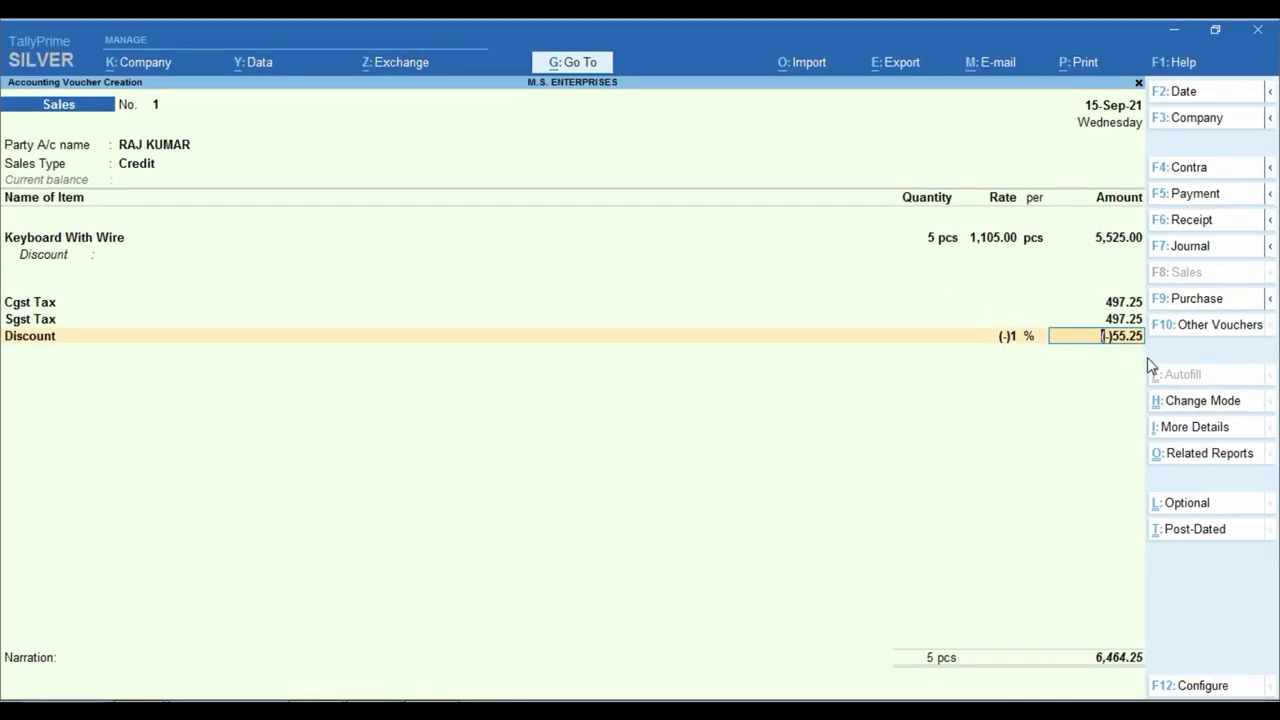
pyautogui.hotkey('ctrl', '1')
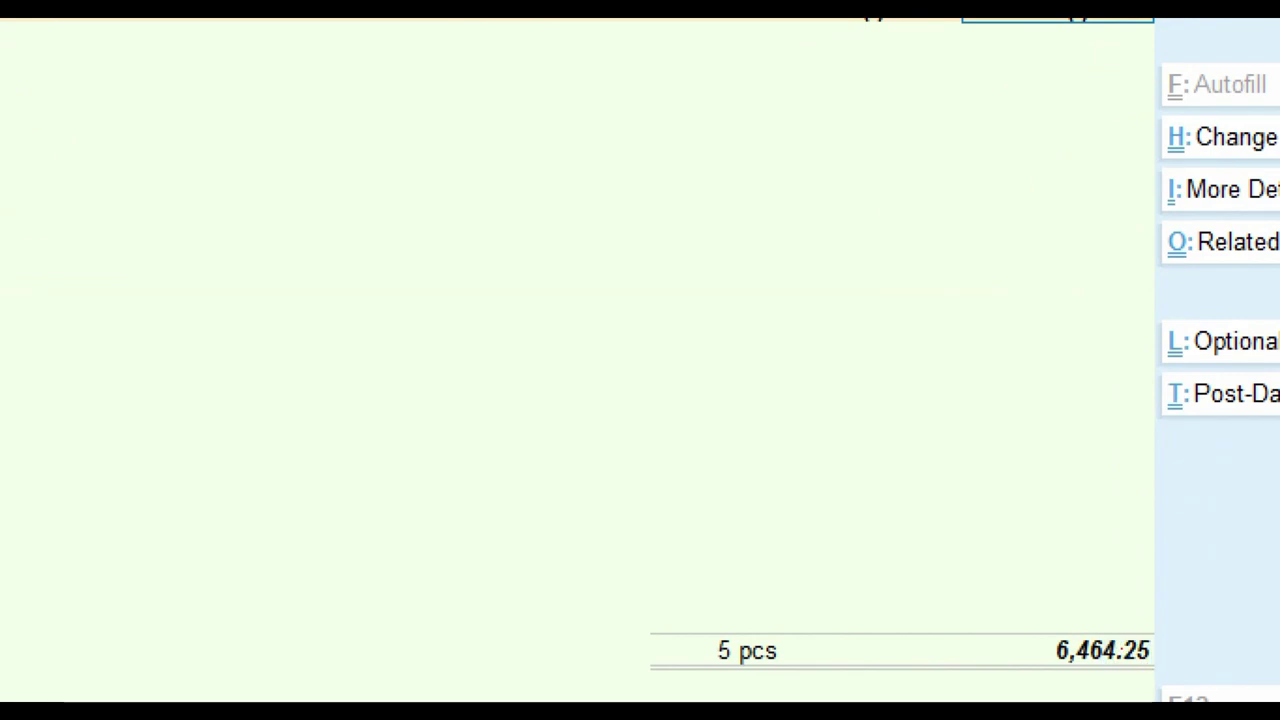
pyautogui.press('Escape')
# - Try a positive 1 % rate on the Discount line and check its effect on the voucher total
pyautogui.click(1000, 336)
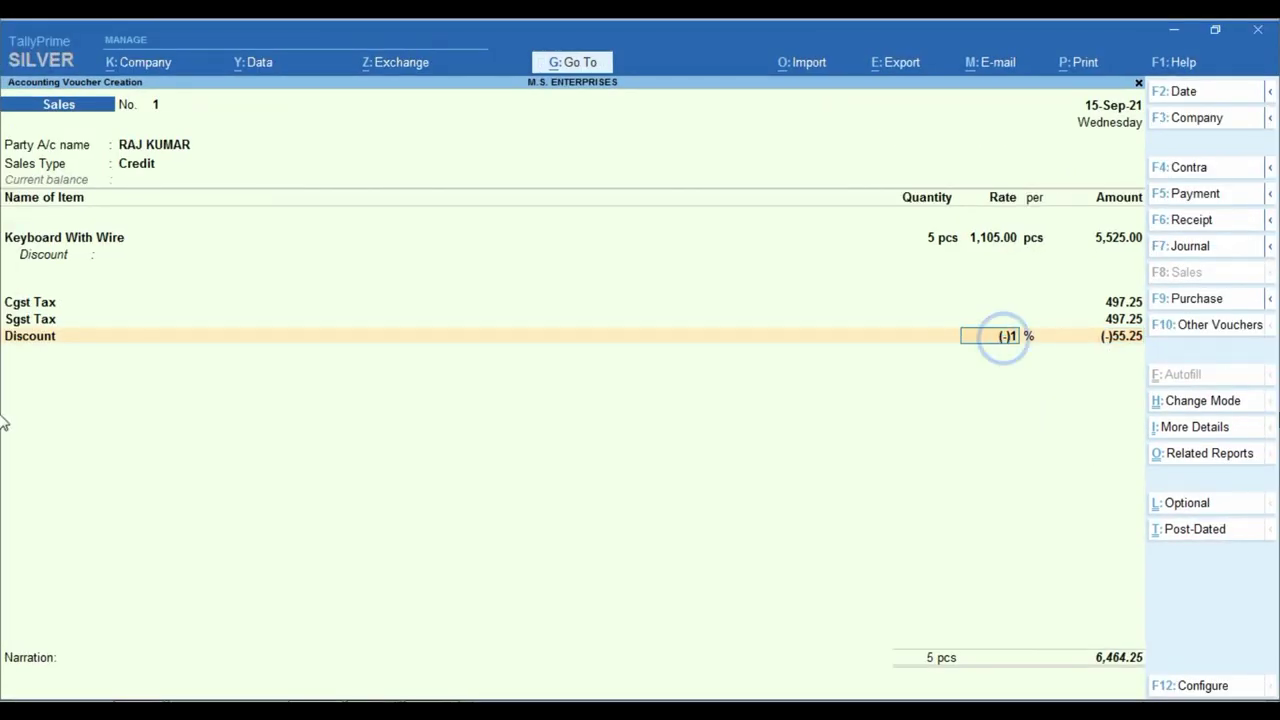
pyautogui.press('Return')
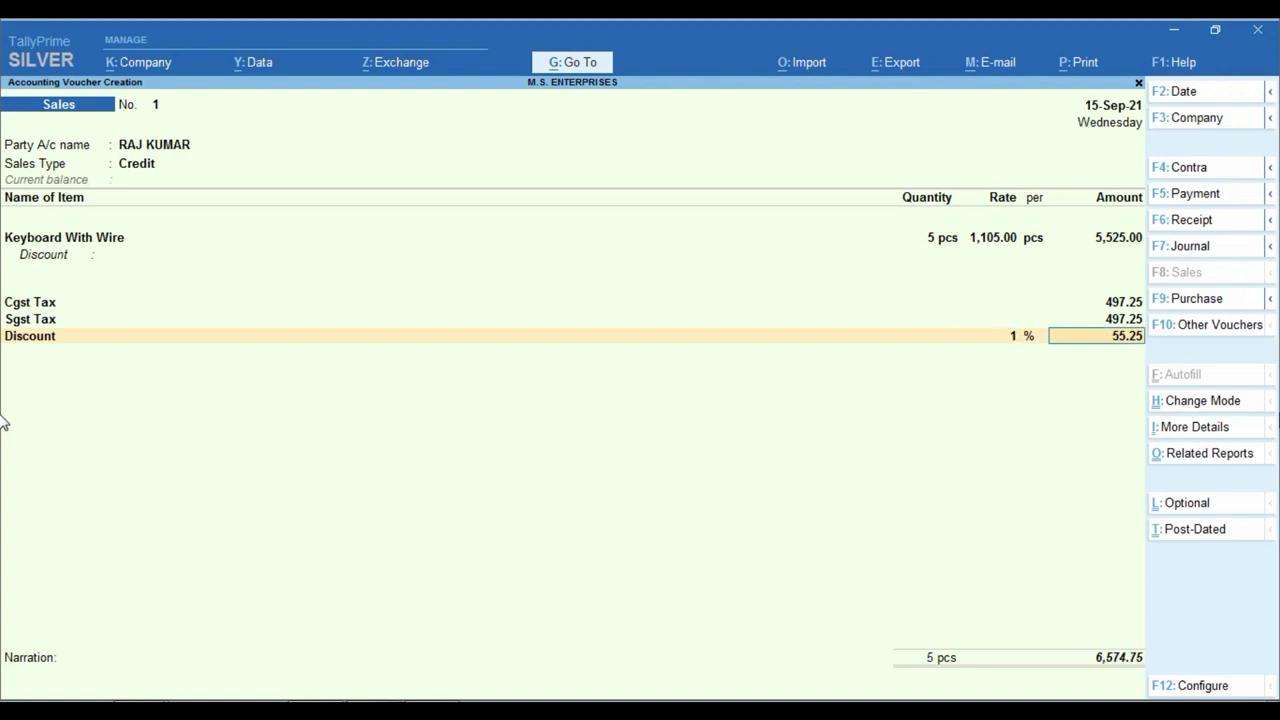
pyautogui.hotkey('ctrl', '1')
pyautogui.click(1111, 666)
pyautogui.moveTo(1037, 594); pyautogui.dragTo(1205, 648)
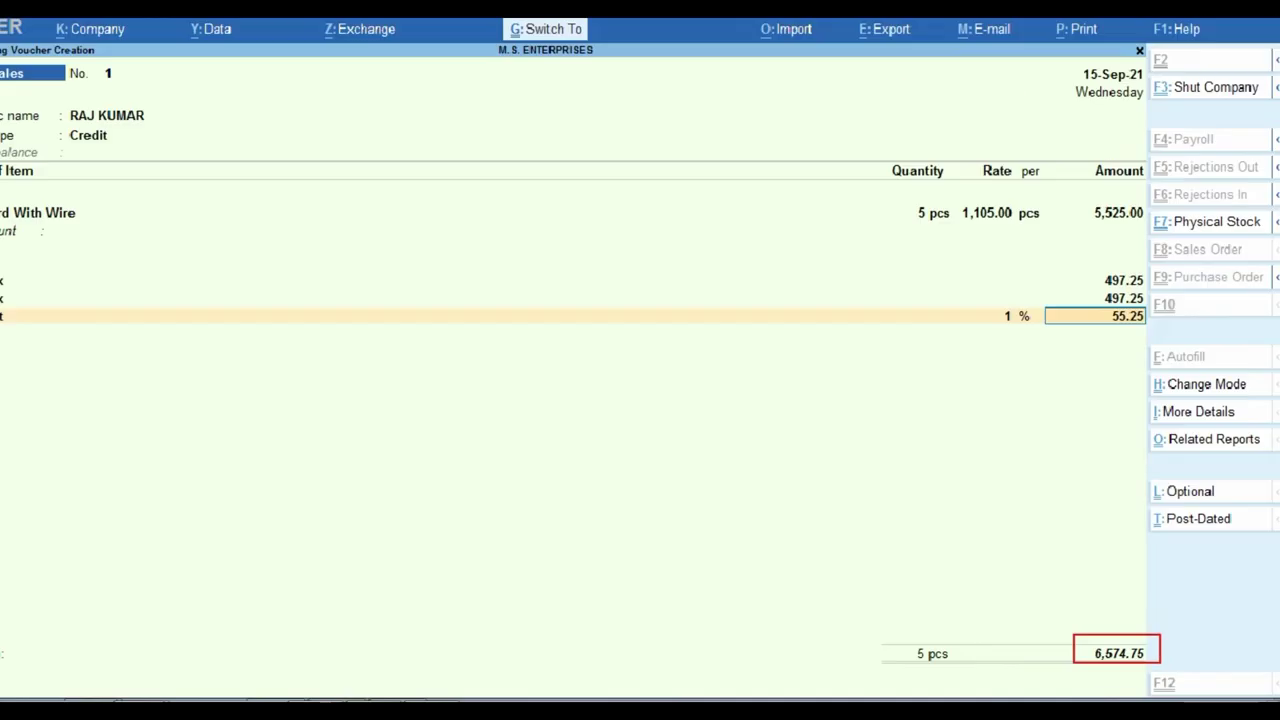
# - Restore the Discount line's rate to -1 %, accept its amount, and continue to the empty ledger line below
pyautogui.press('BackSpace')
pyautogui.press('BackSpace')
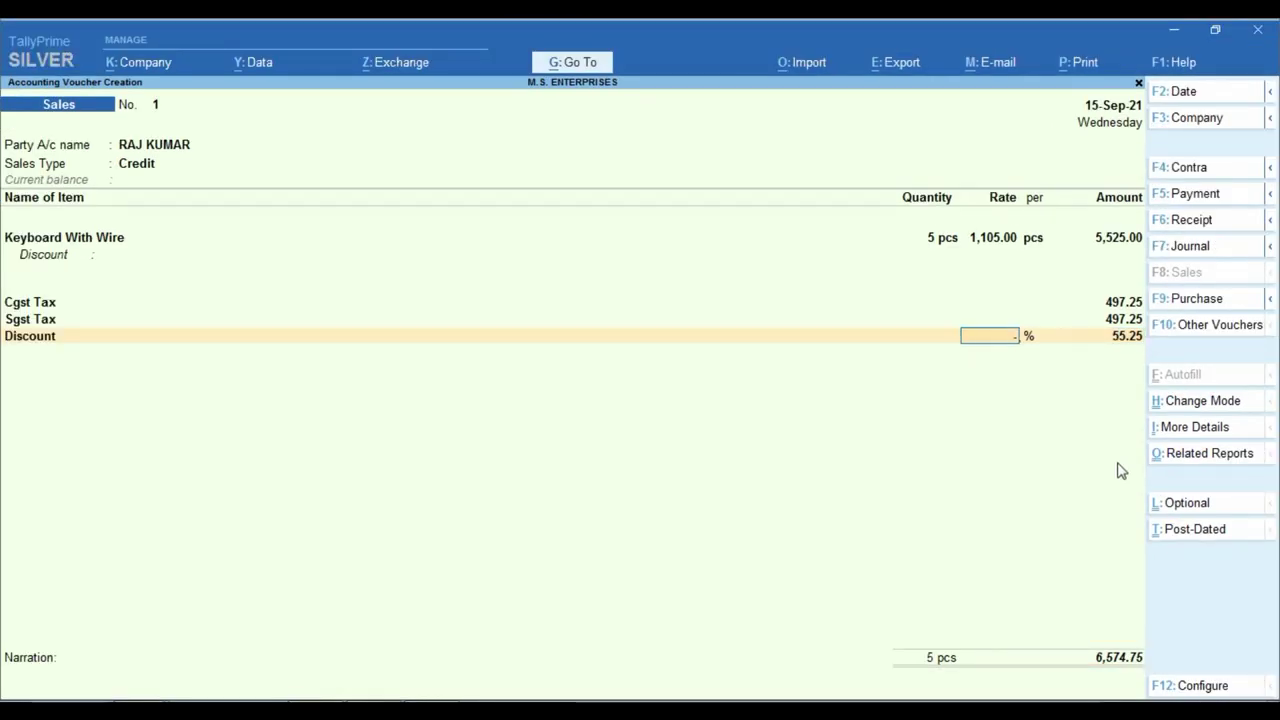
pyautogui.press('Return')
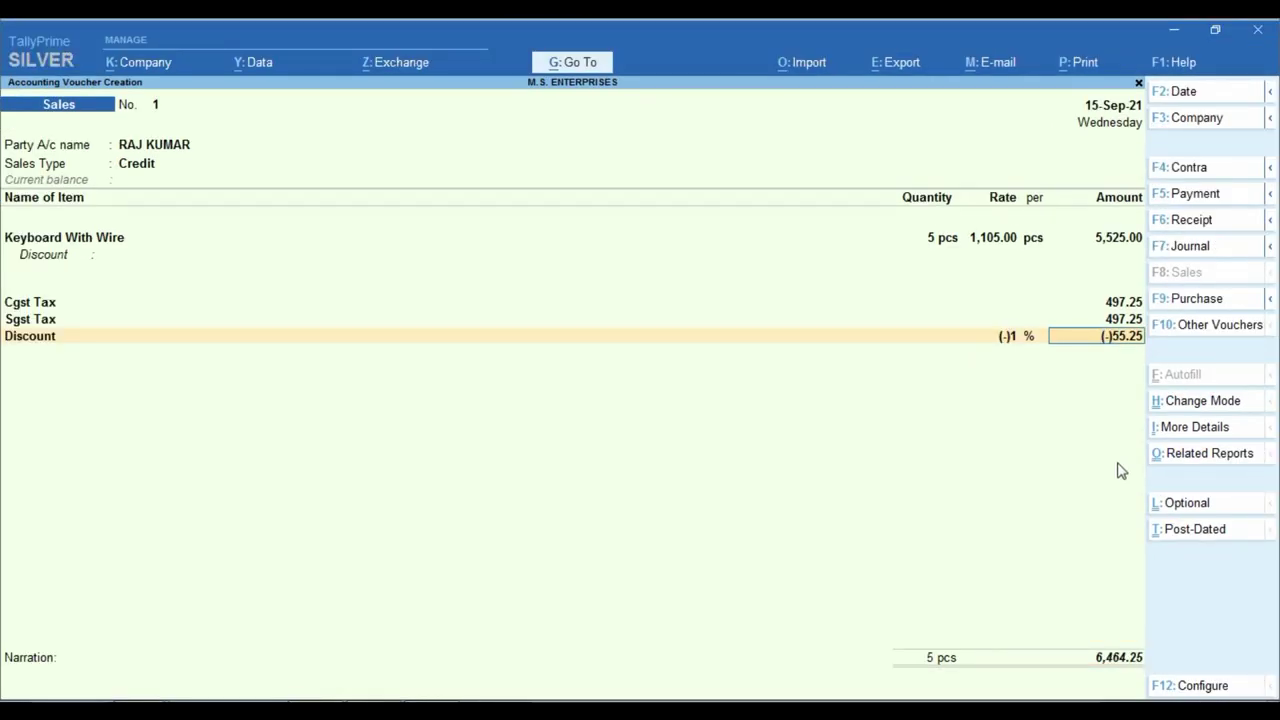
pyautogui.press('Return')
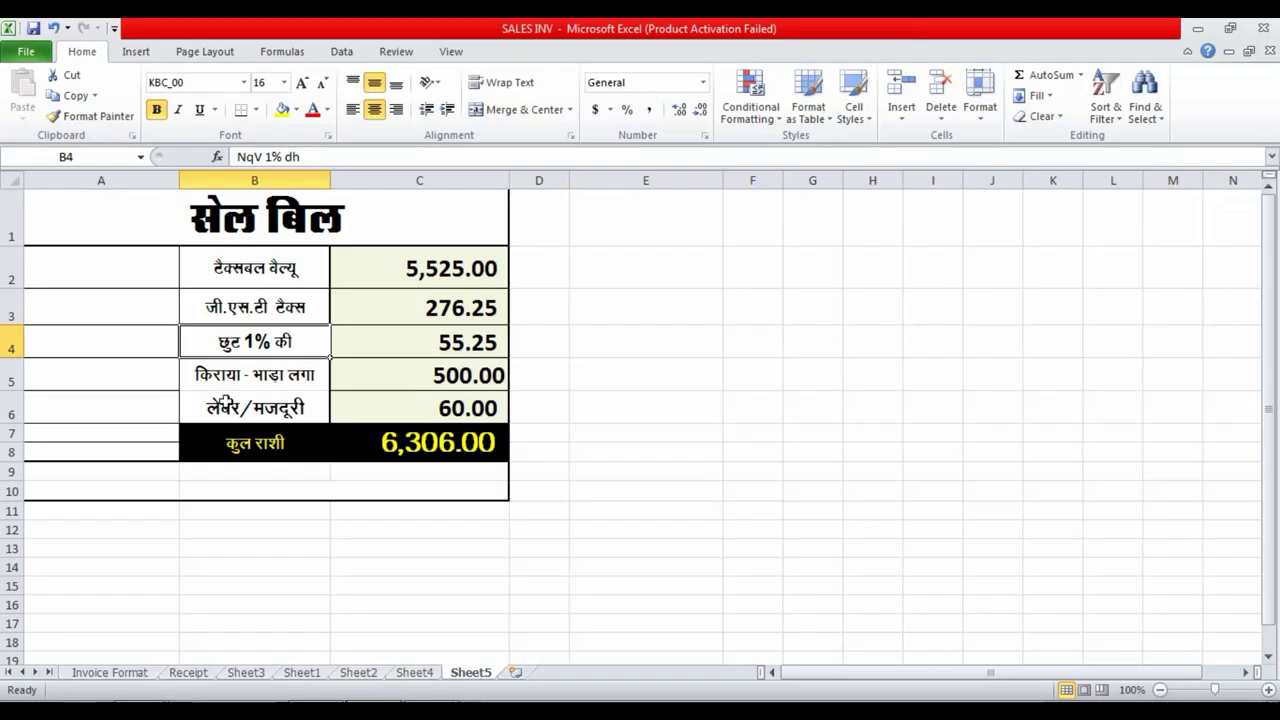
# - Check the freight row in the Excel sale bill and start a new ledger named Frieght Exp under Indirect Expenses from the voucher
pyautogui.click(240, 374)
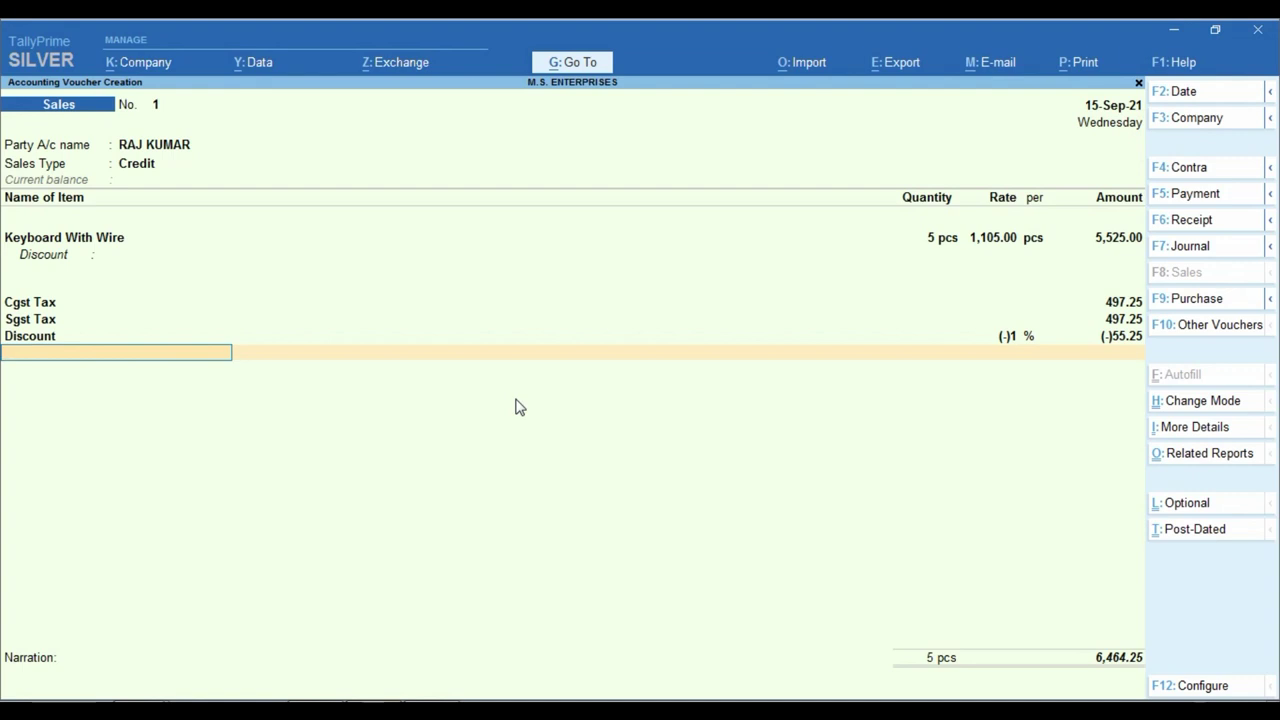
pyautogui.write('F')
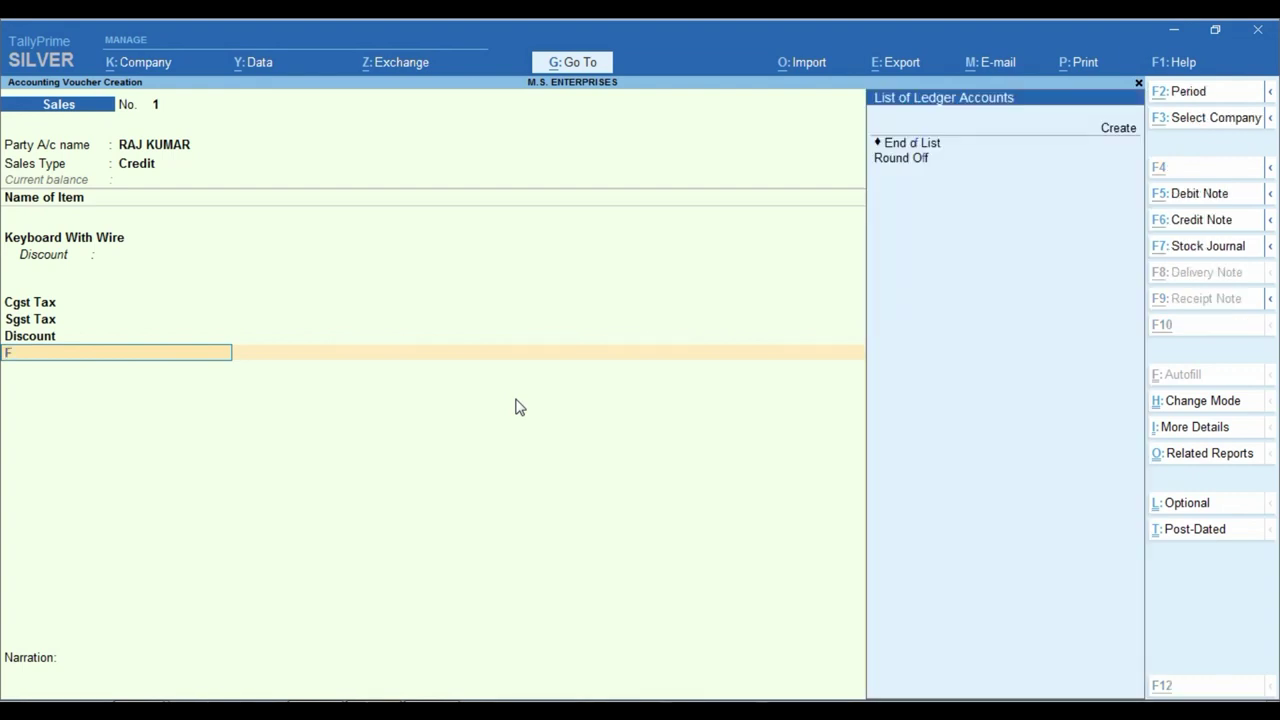
pyautogui.hotkey('alt', 'c')
pyautogui.write('Frieght')
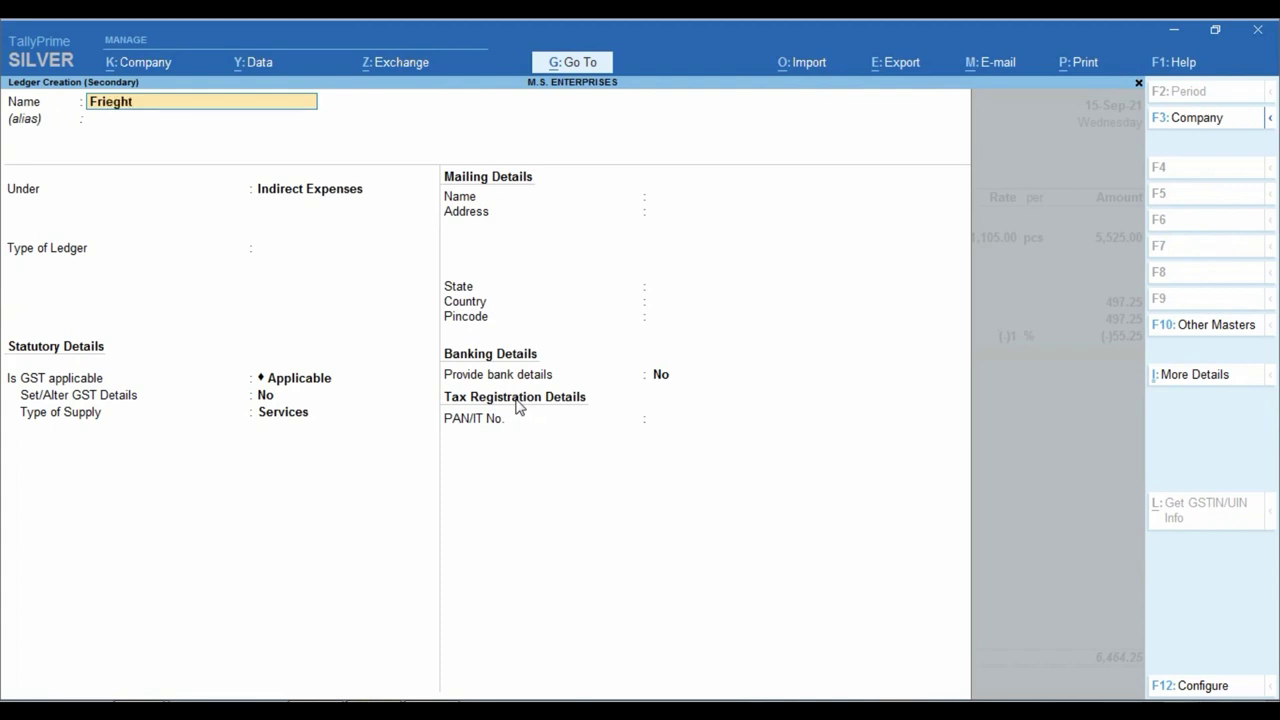
pyautogui.write(' Exp')
pyautogui.press('Return')
pyautogui.press('Return')
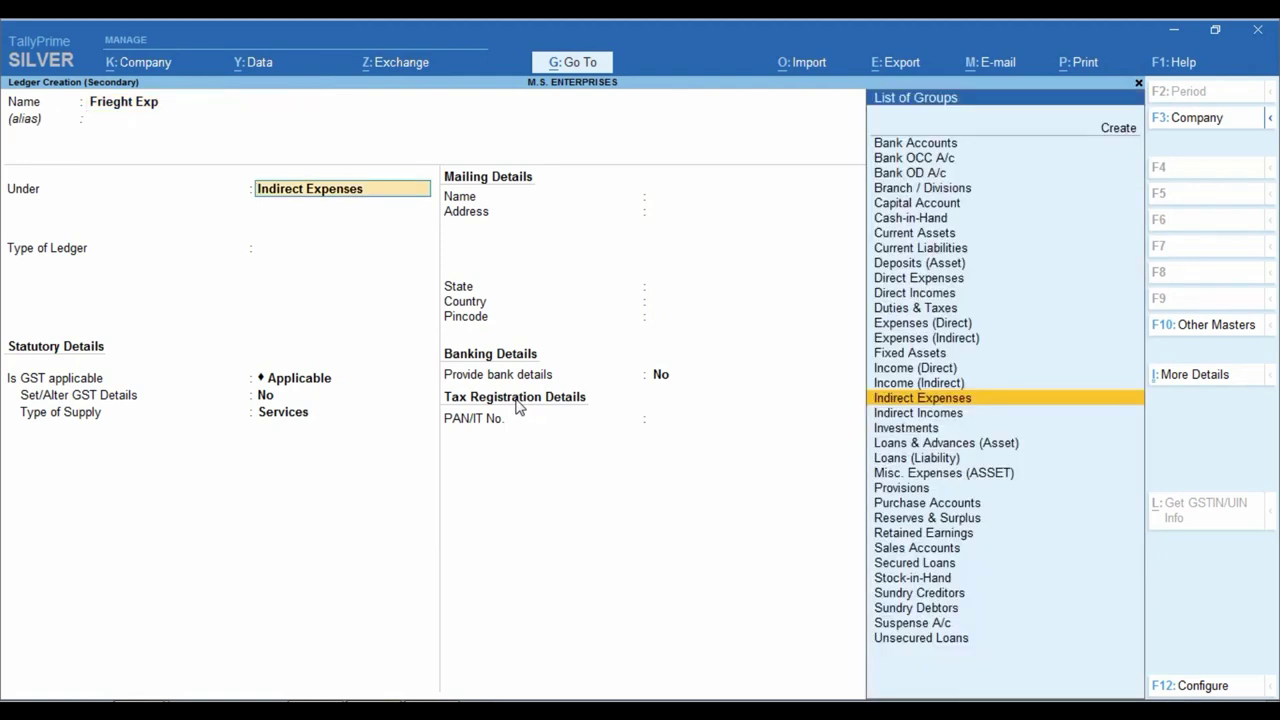
pyautogui.press('Return')
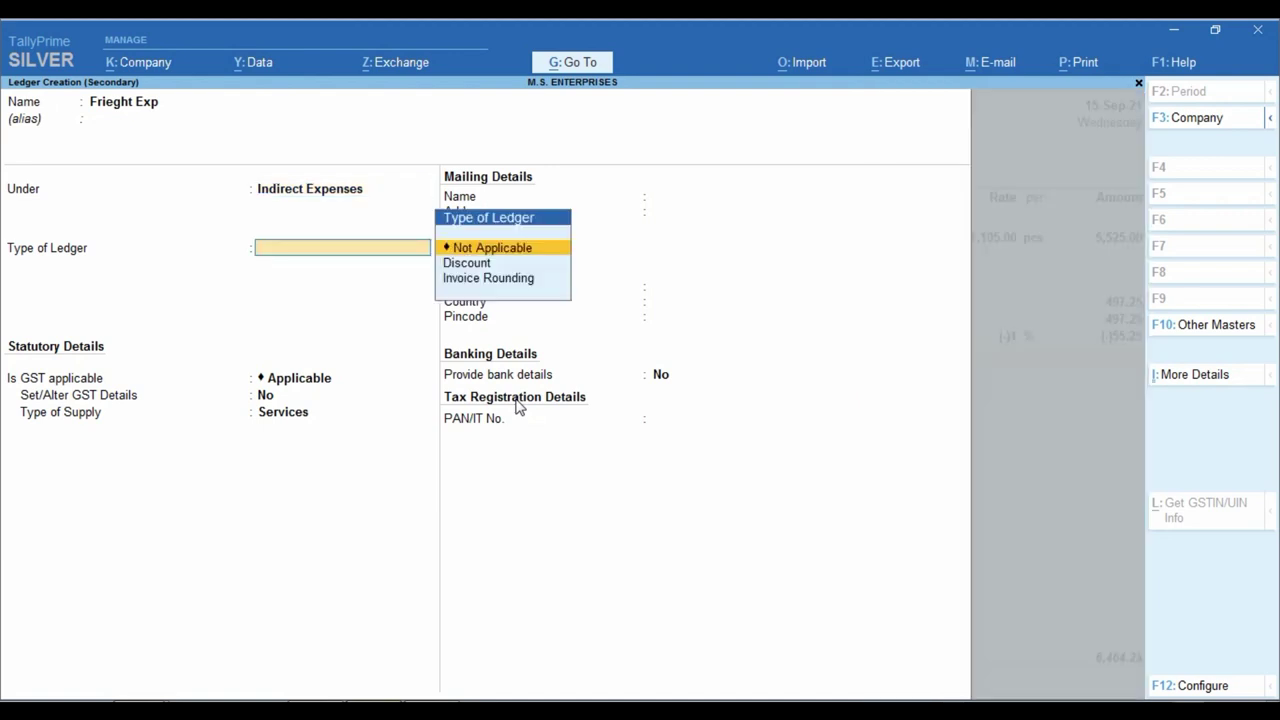
# - Set the Frieght Exp ledger's type and GST applicability to Not Applicable and save it into the voucher
pyautogui.press('Return')
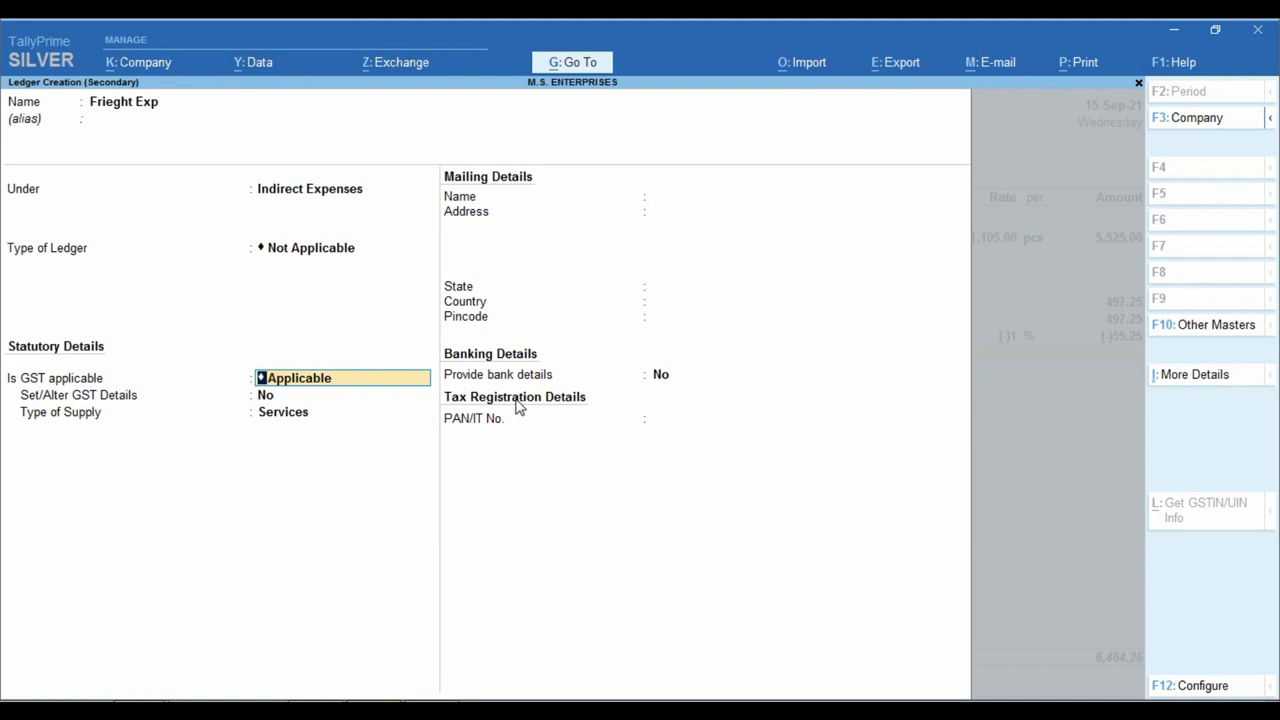
pyautogui.write('N')
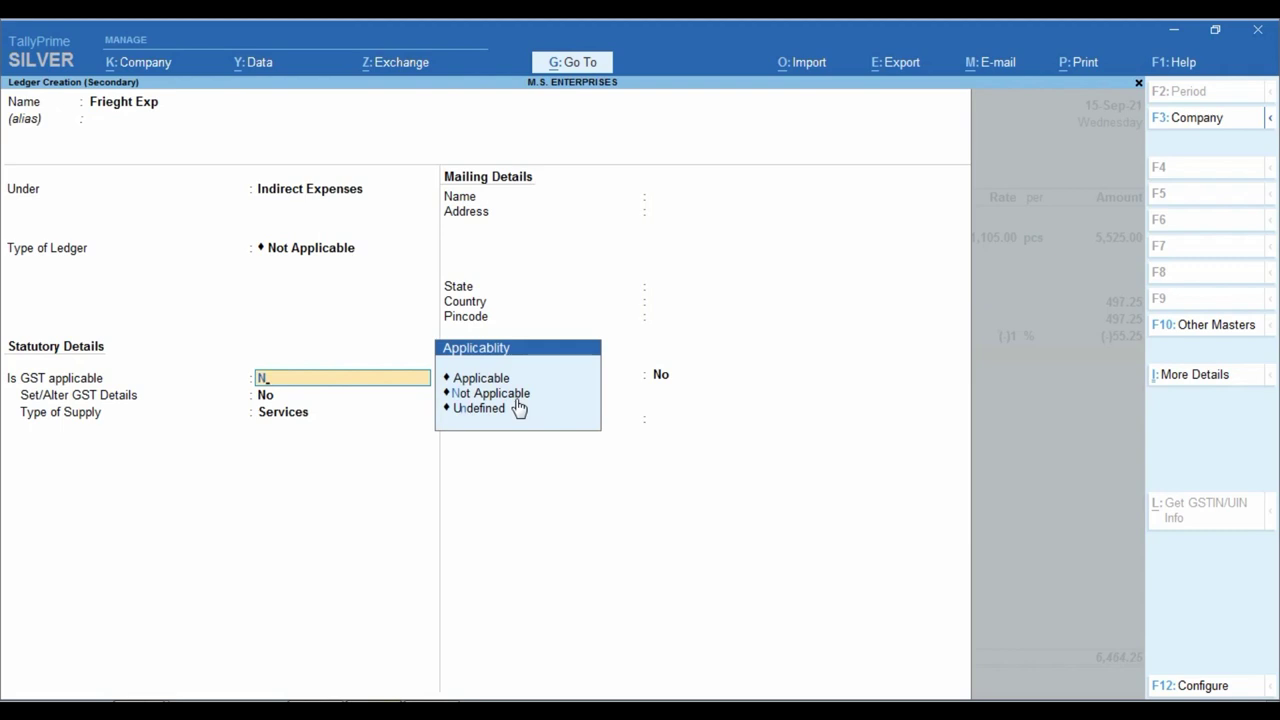
pyautogui.press('Return')
pyautogui.press('Return')
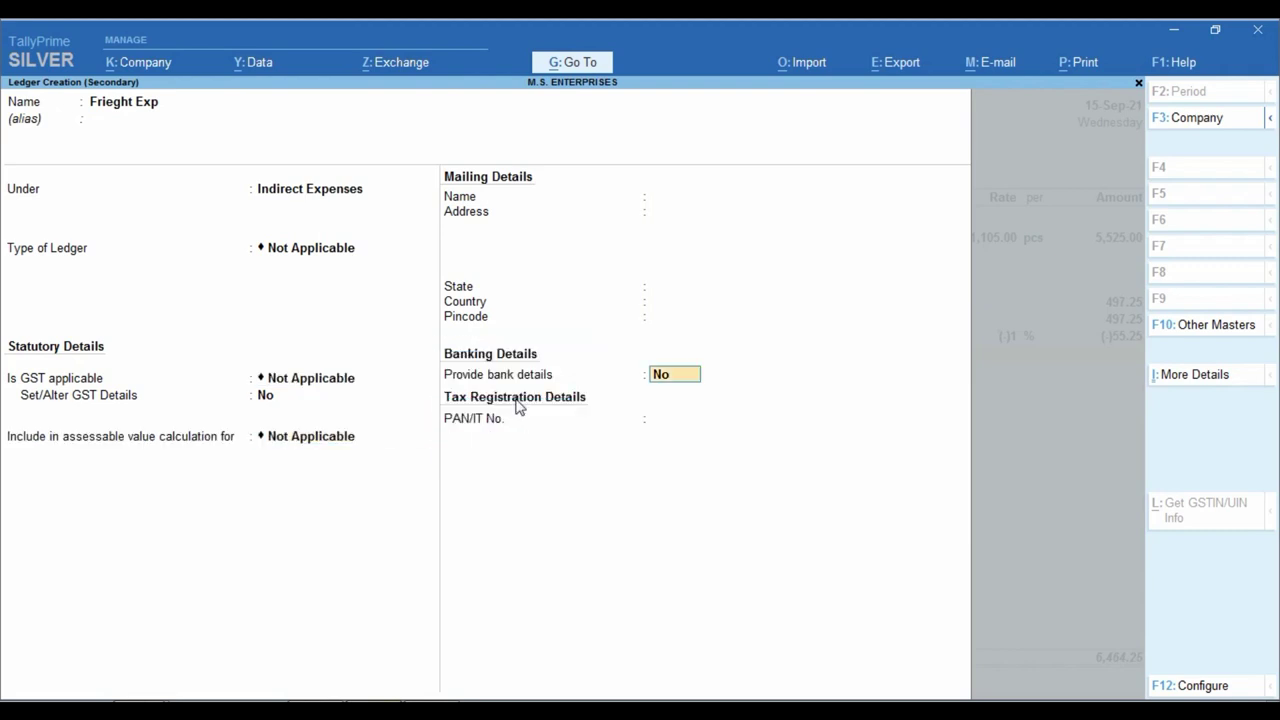
pyautogui.hotkey('ctrl', 'a')
pyautogui.press('Return')
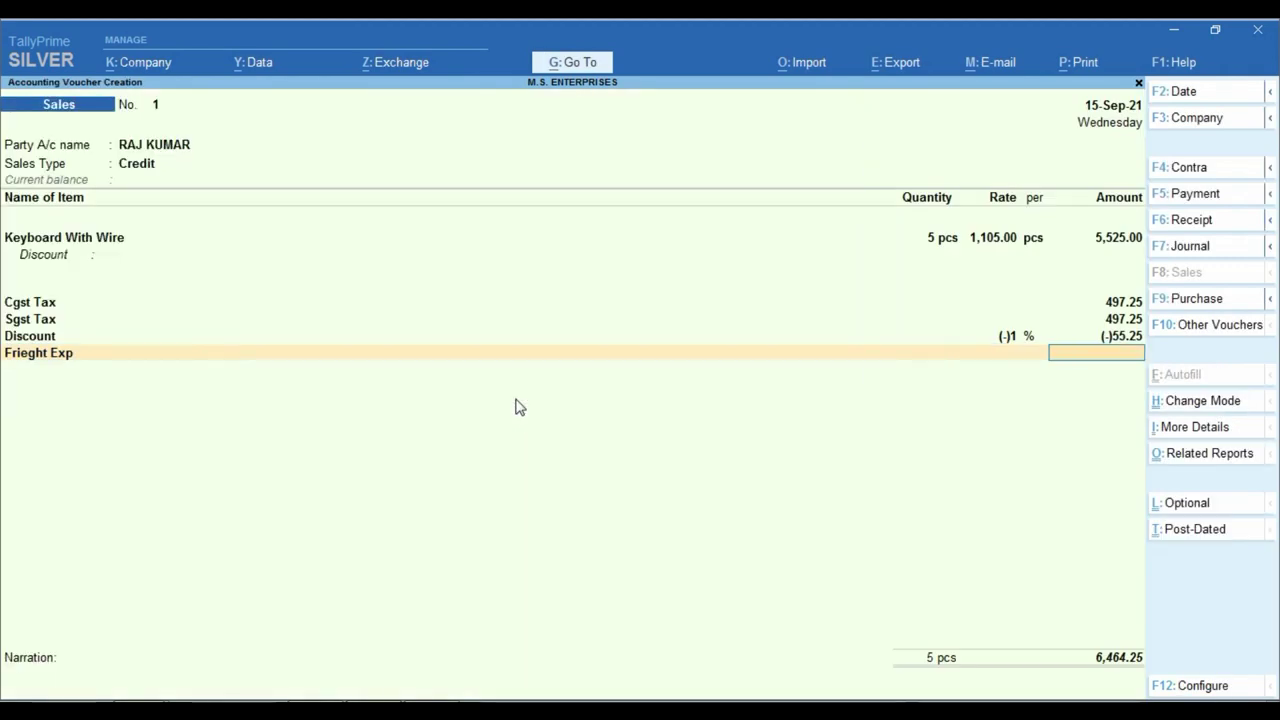
# - Look up the freight charge in the Excel sale bill and enter 500 as the Frieght Exp amount in the TallyPrime voucher
pyautogui.hotkey('alt', 'Tab')
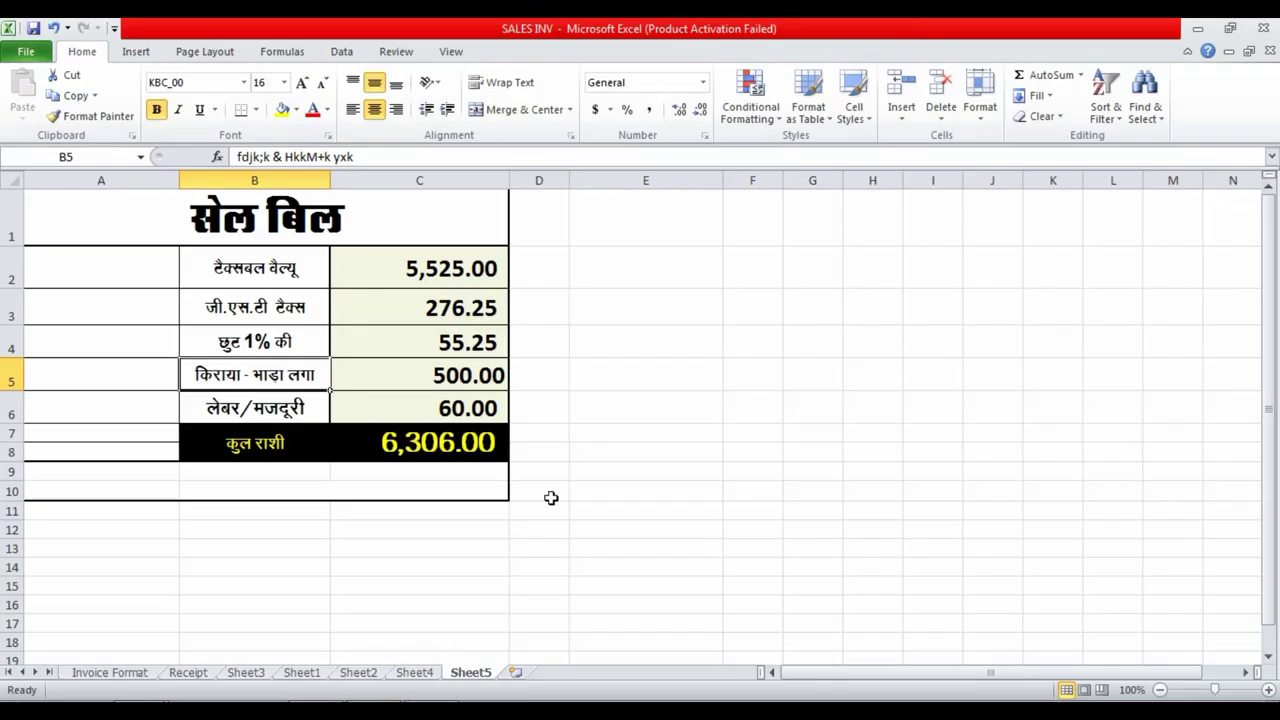
pyautogui.click(441, 375)
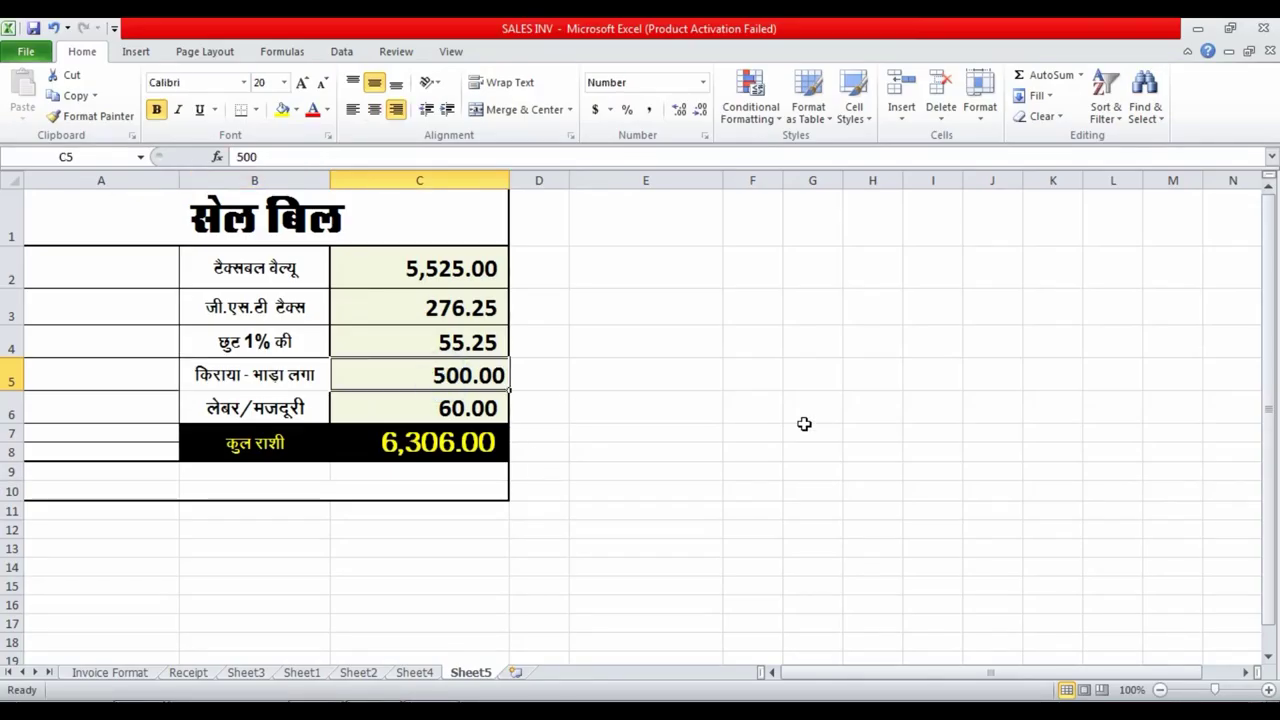
pyautogui.hotkey('alt', 'Tab')
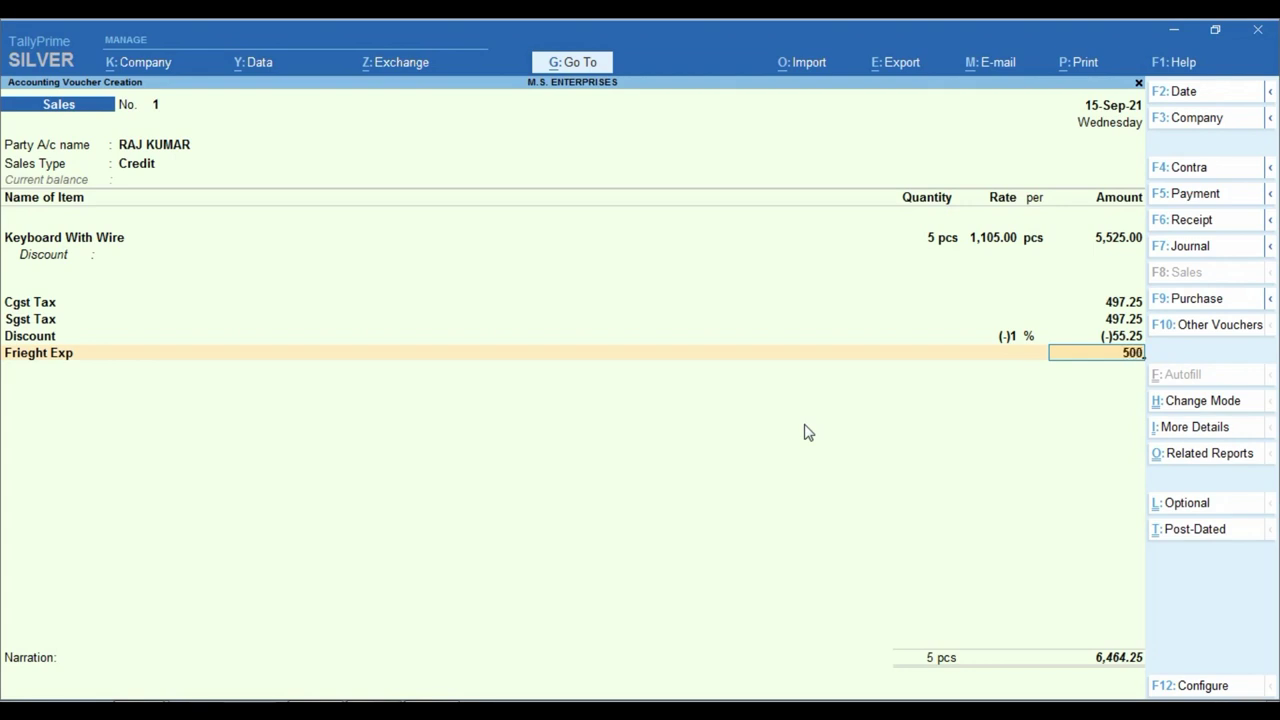
pyautogui.press('Return')
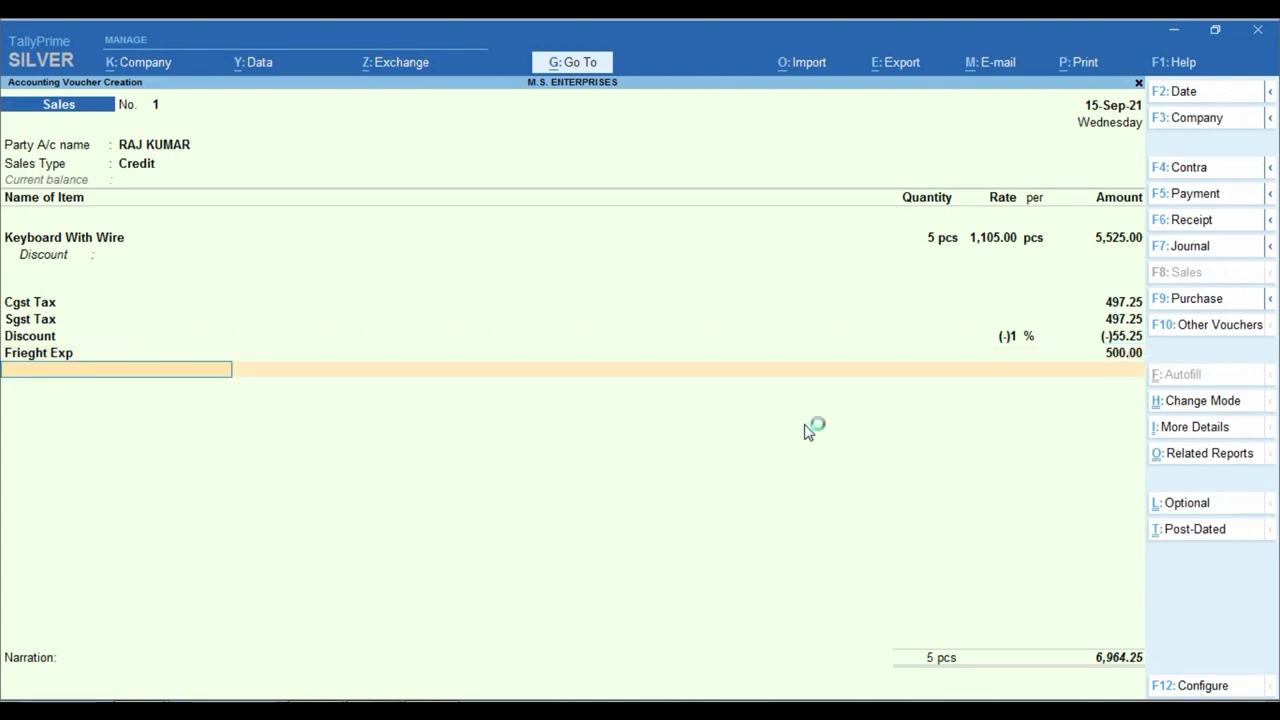
# - Check the labour row in the Excel sale bill and start a new ledger named Labour Exp under Indirect Expenses from the voucher
pyautogui.hotkey('alt', 'Tab')
pyautogui.click(276, 420)
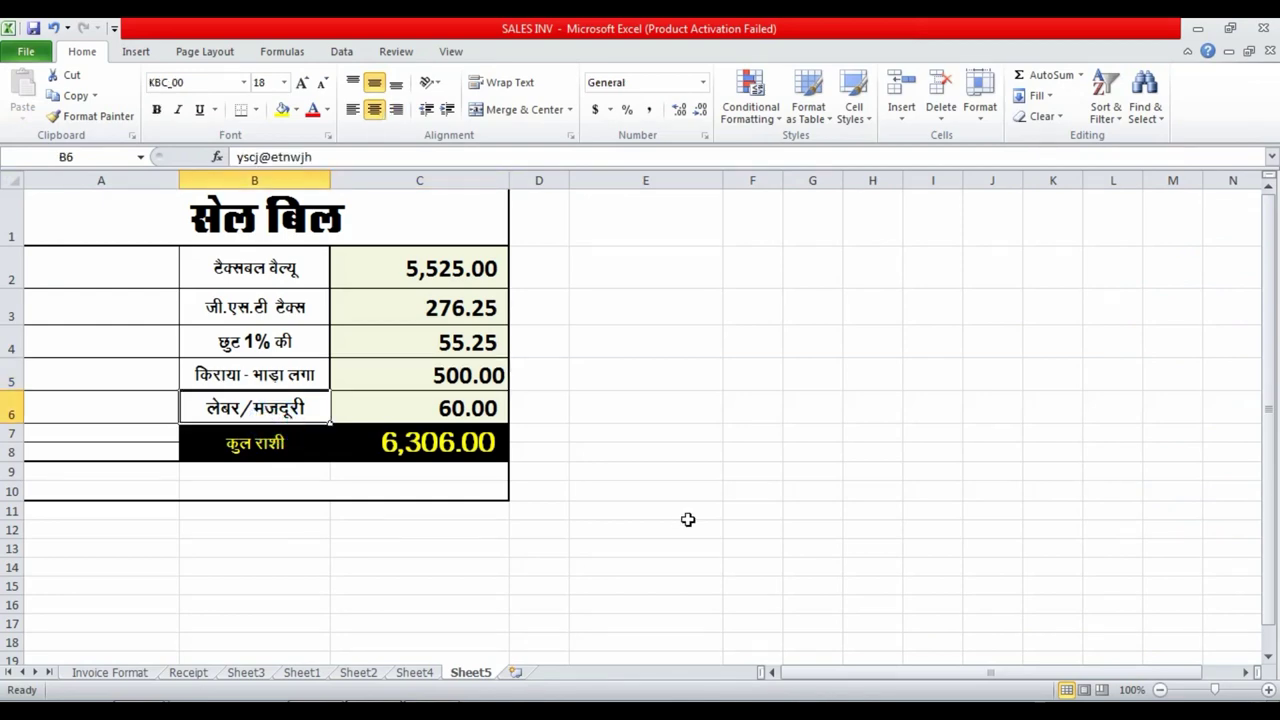
pyautogui.hotkey('alt', 'Tab')
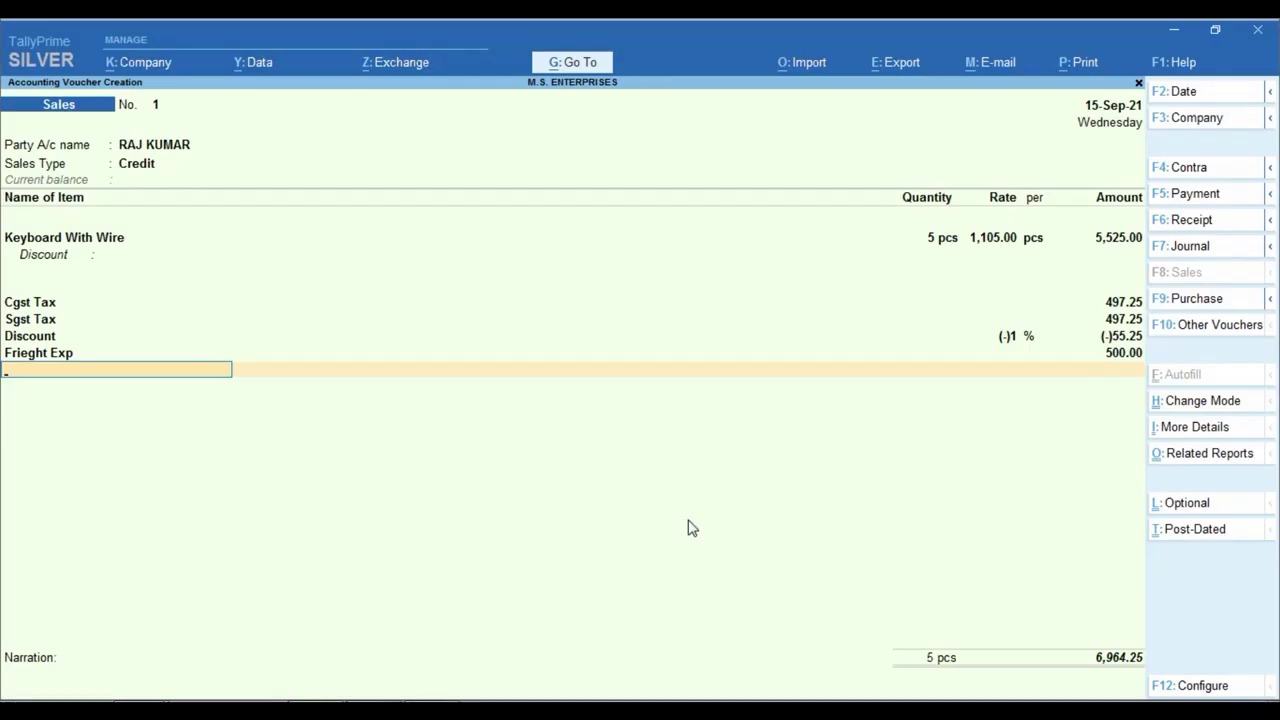
pyautogui.hotkey('ctrl', 'v')
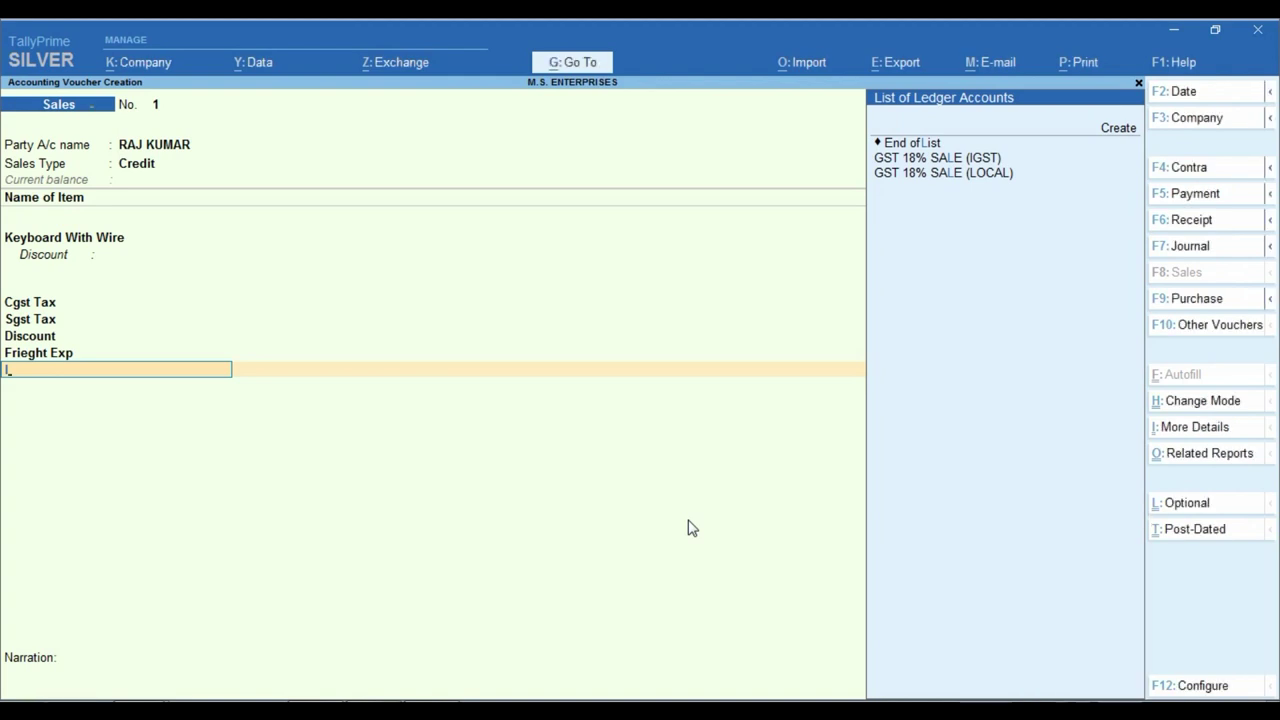
pyautogui.hotkey('alt', 'c')
pyautogui.write('Labour')
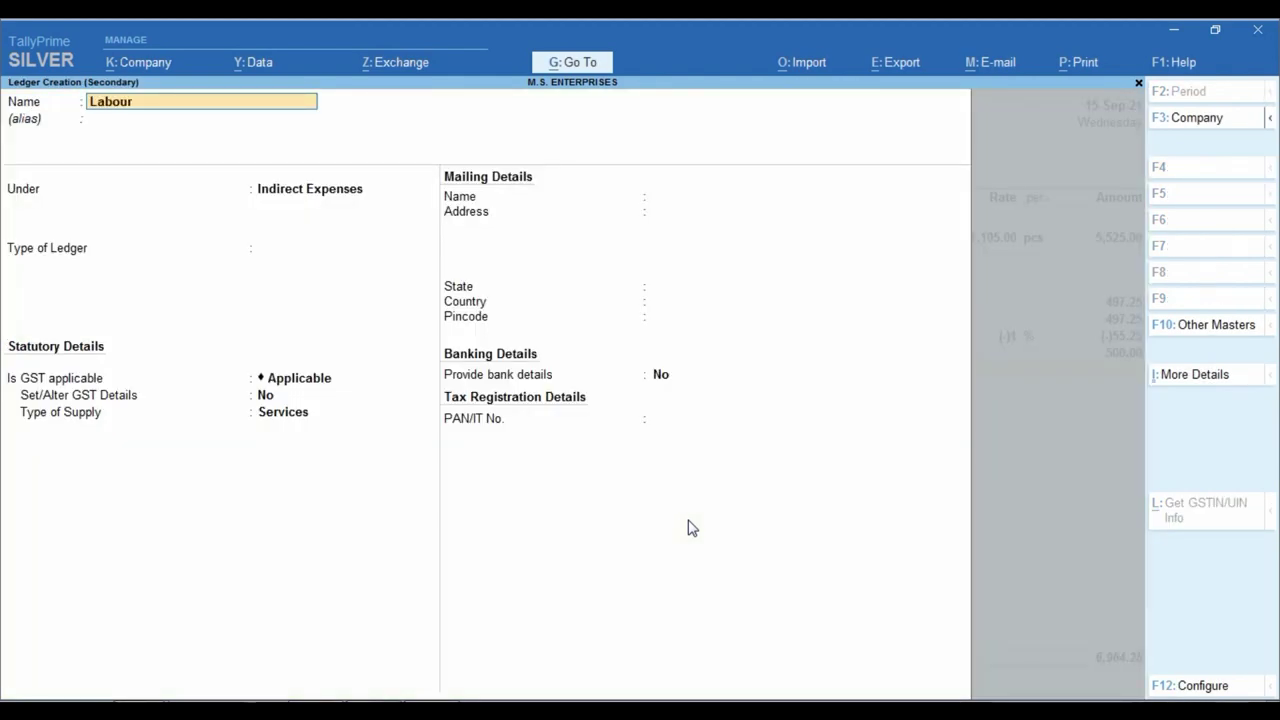
pyautogui.write(' Exp')
pyautogui.press('Return')
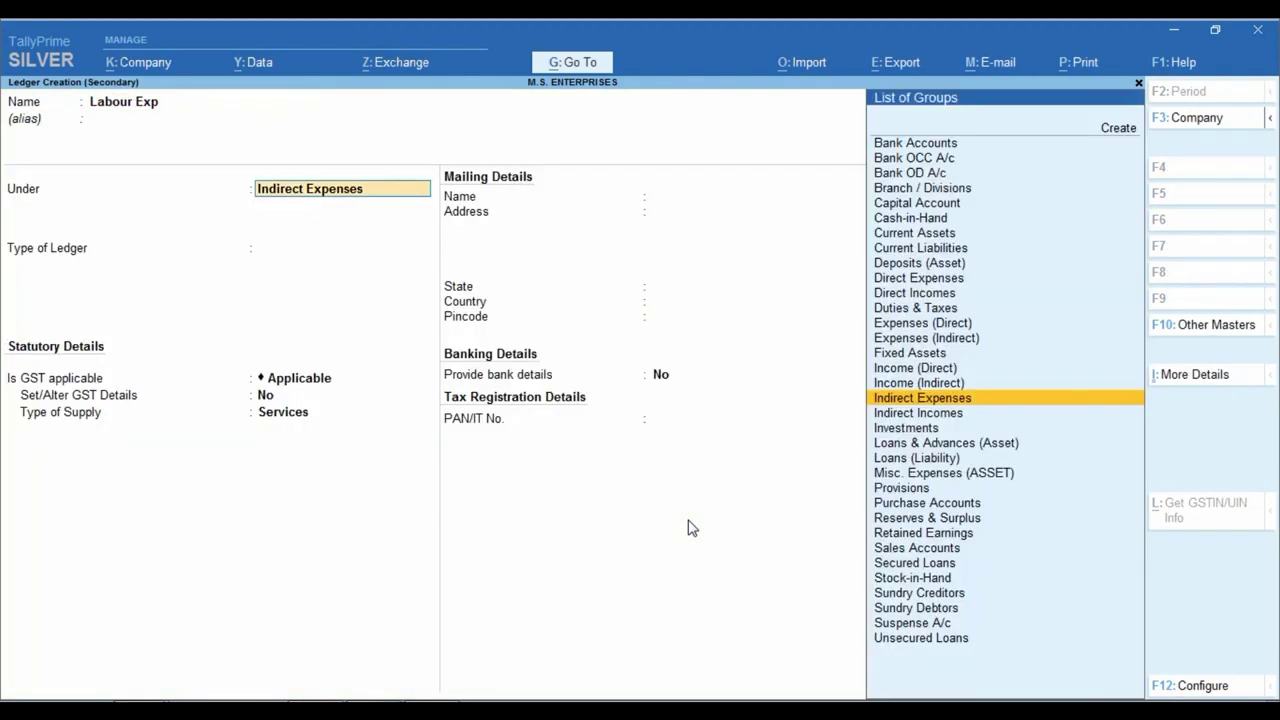
pyautogui.press('Return')
# - Set the Labour Exp ledger's type and GST applicability to Not Applicable and save it into the voucher
pyautogui.press('Return')
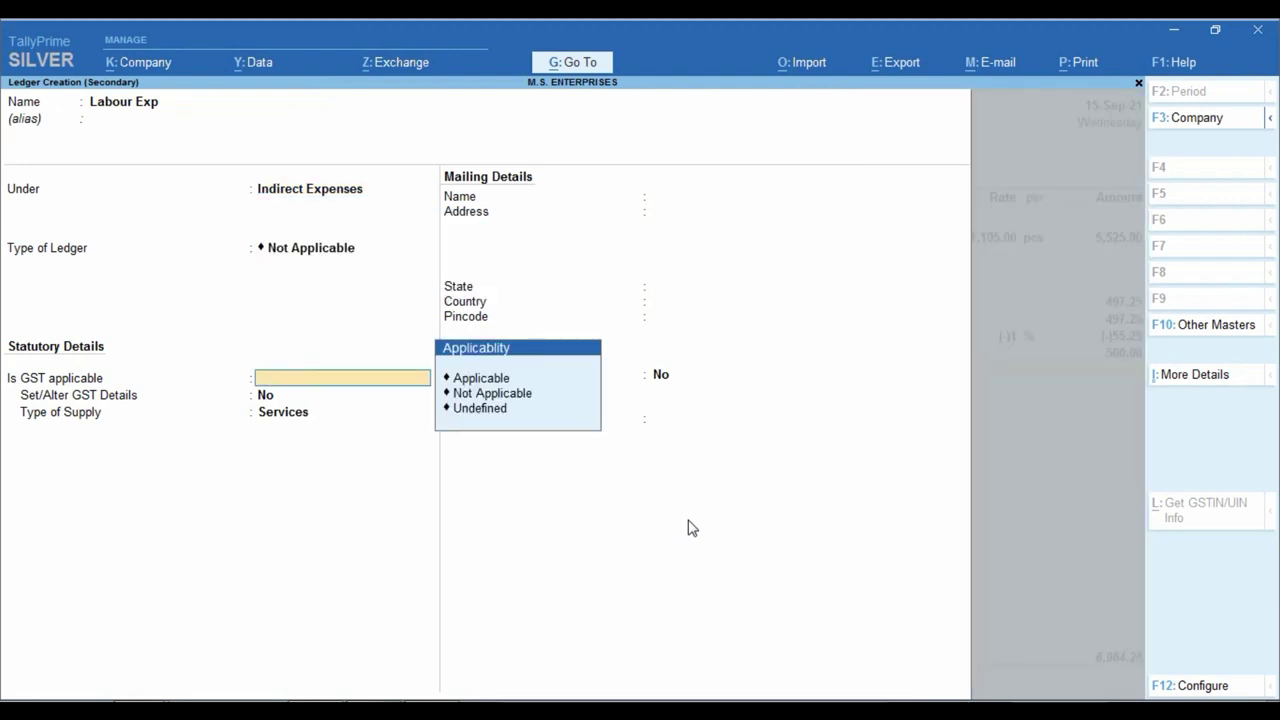
pyautogui.press('Down')
pyautogui.press('Return')
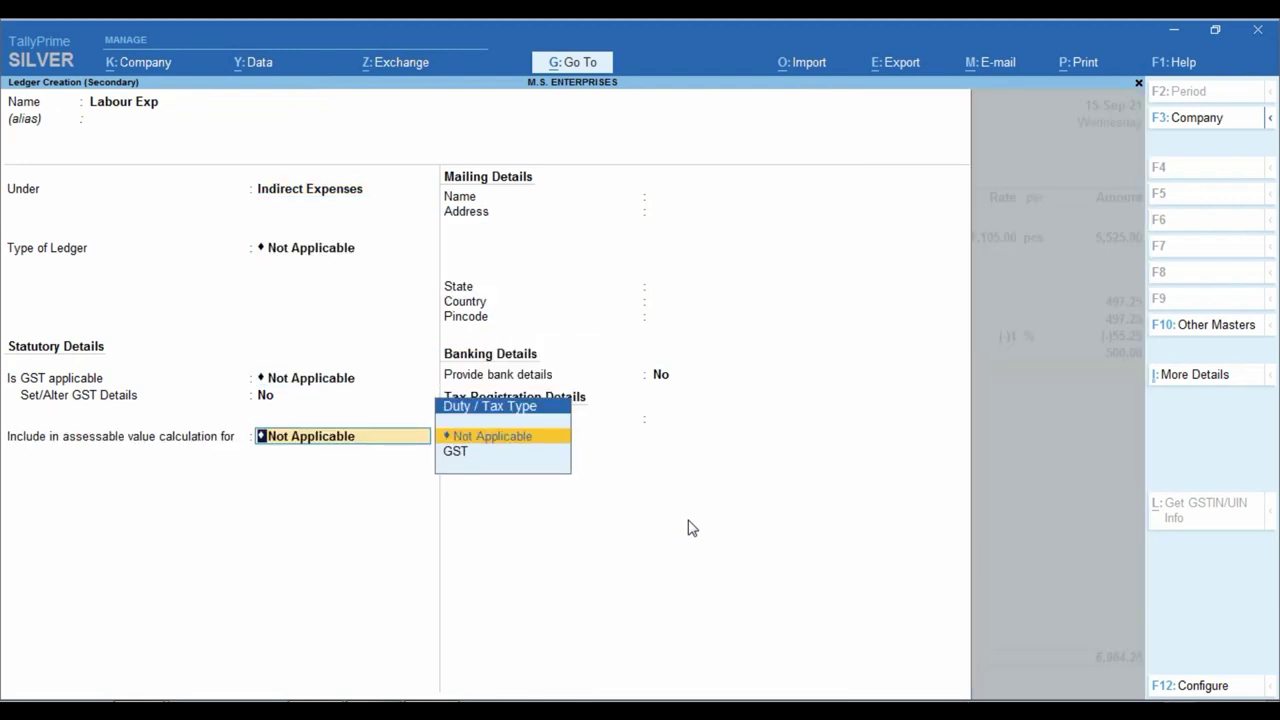
pyautogui.press('Return')
pyautogui.press('Return')
pyautogui.press('Return')
pyautogui.press('Return')
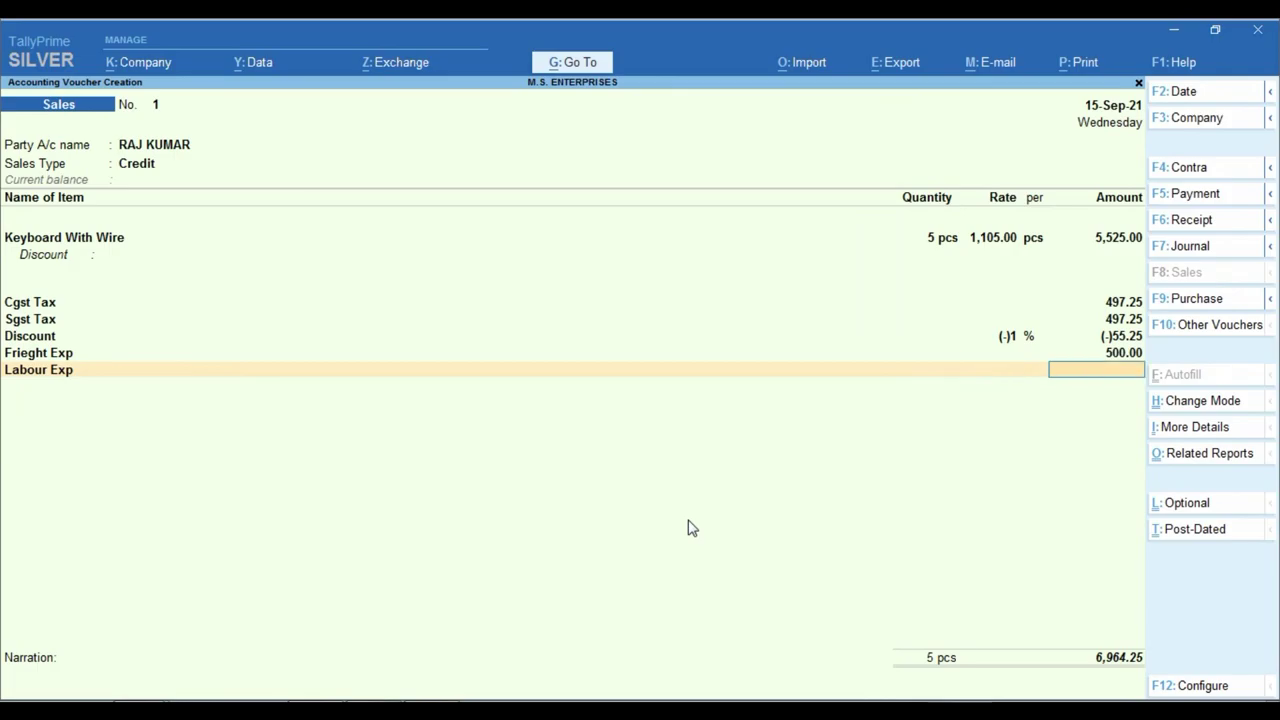
# - Look up the labour charge in the Excel sale bill and enter 60 as the Labour Exp amount in the TallyPrime voucher
pyautogui.hotkey('alt', 'Tab')
pyautogui.click(428, 414)
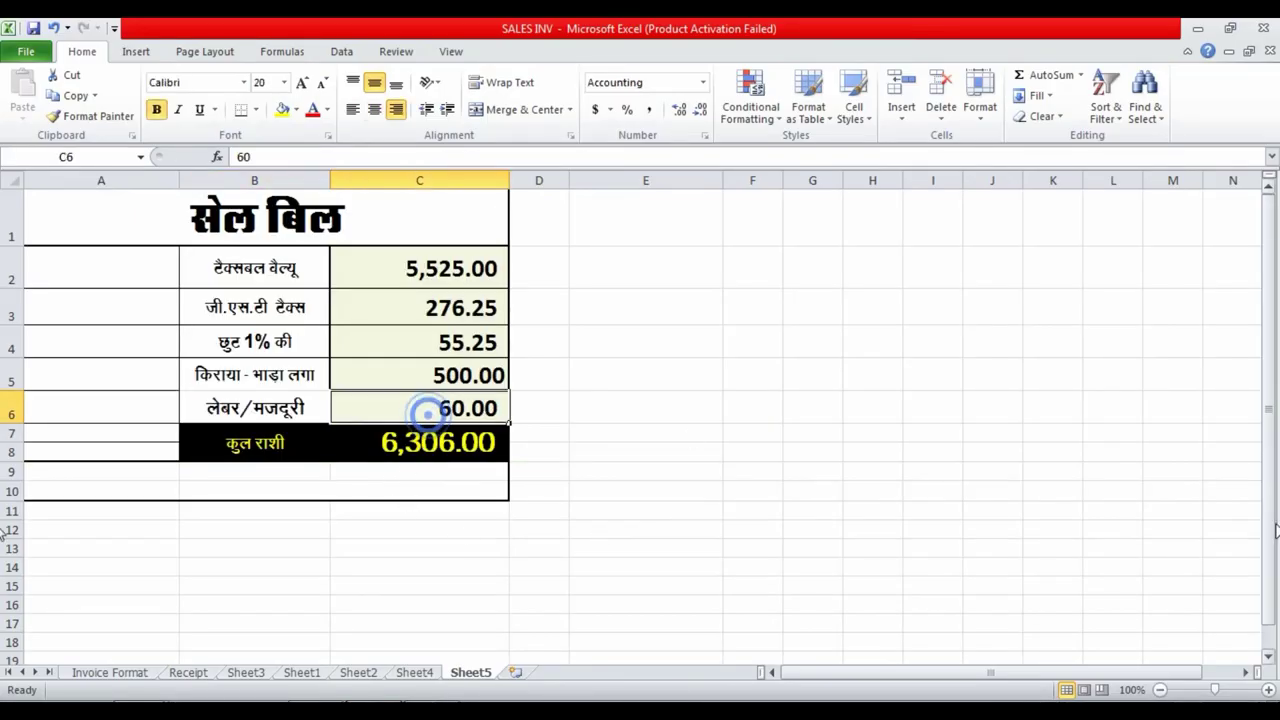
pyautogui.hotkey('alt', 'Tab')
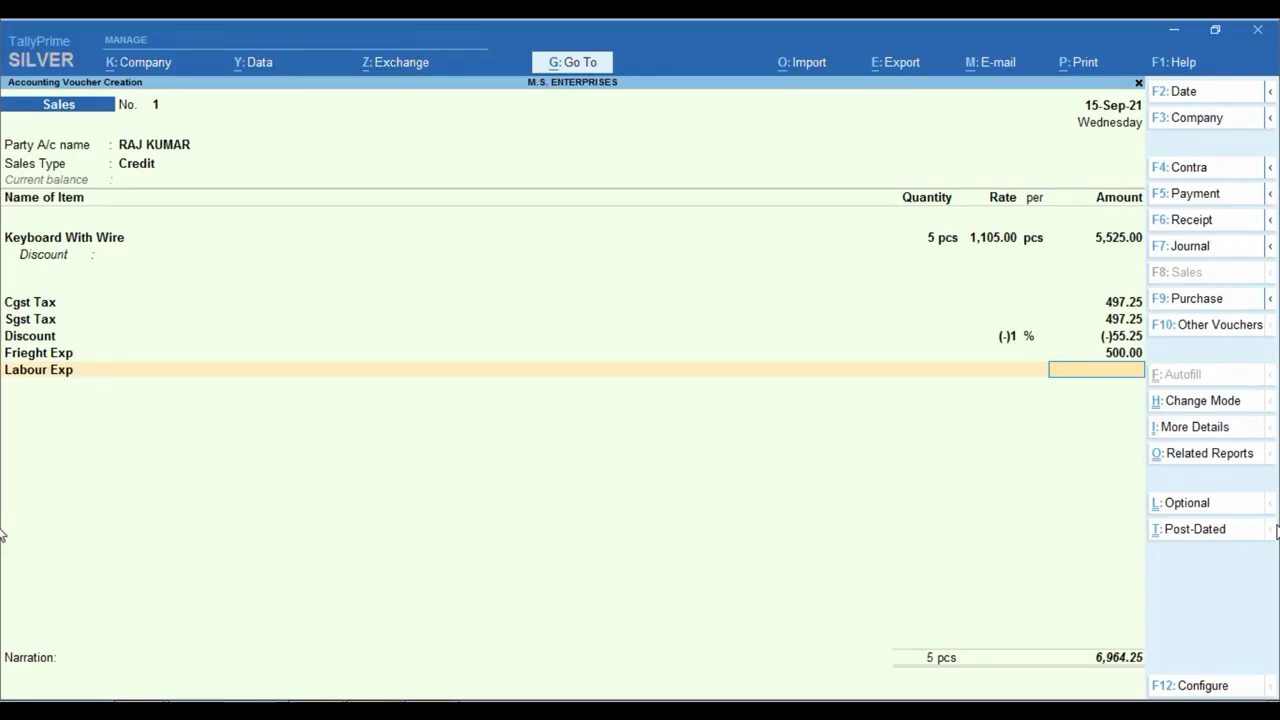
pyautogui.write('60')
pyautogui.press('Return')
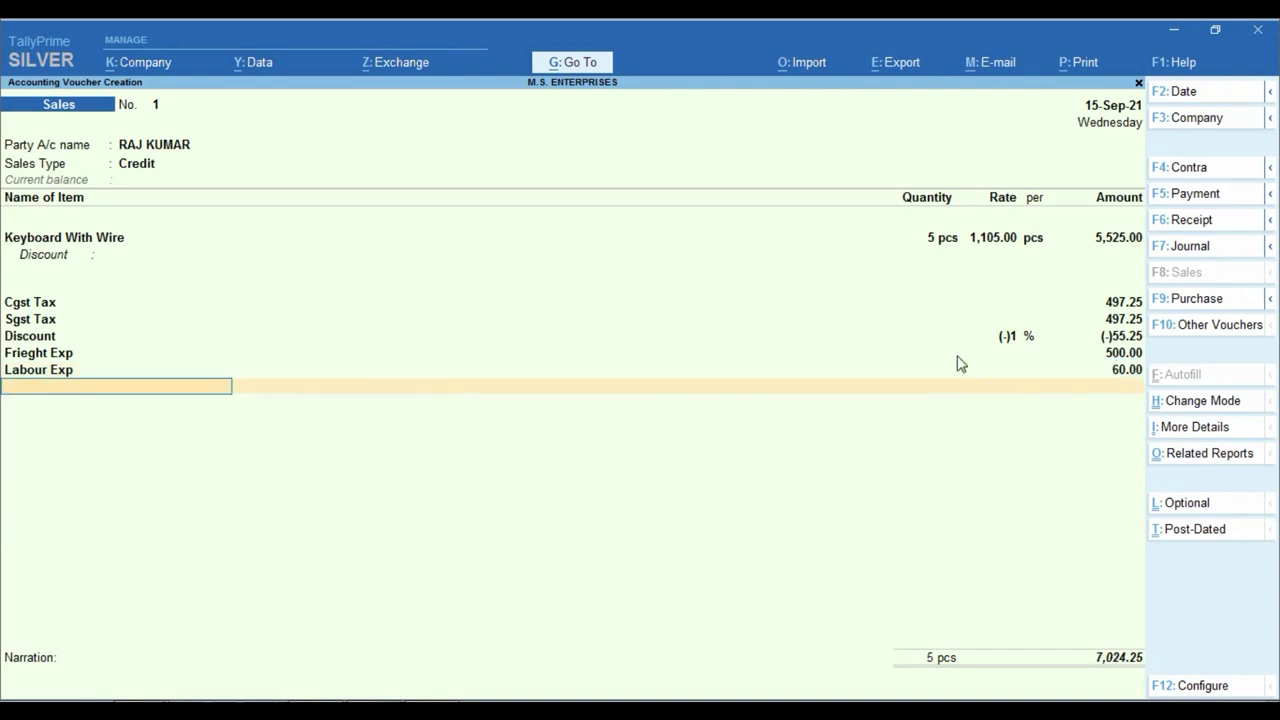
# - Switch to the Excel sale bill and select the GST tax amount in cell C3
pyautogui.hotkey('alt', 'Tab')
pyautogui.click(425, 291)
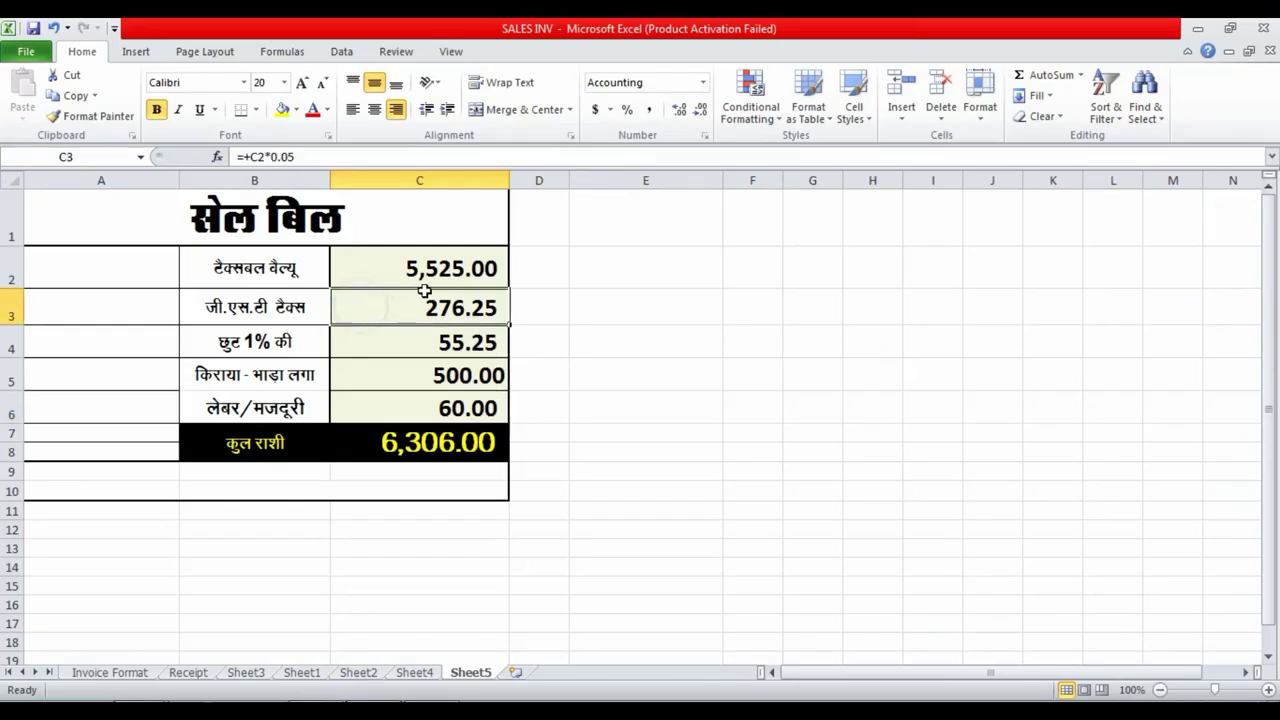
pyautogui.press('F2')
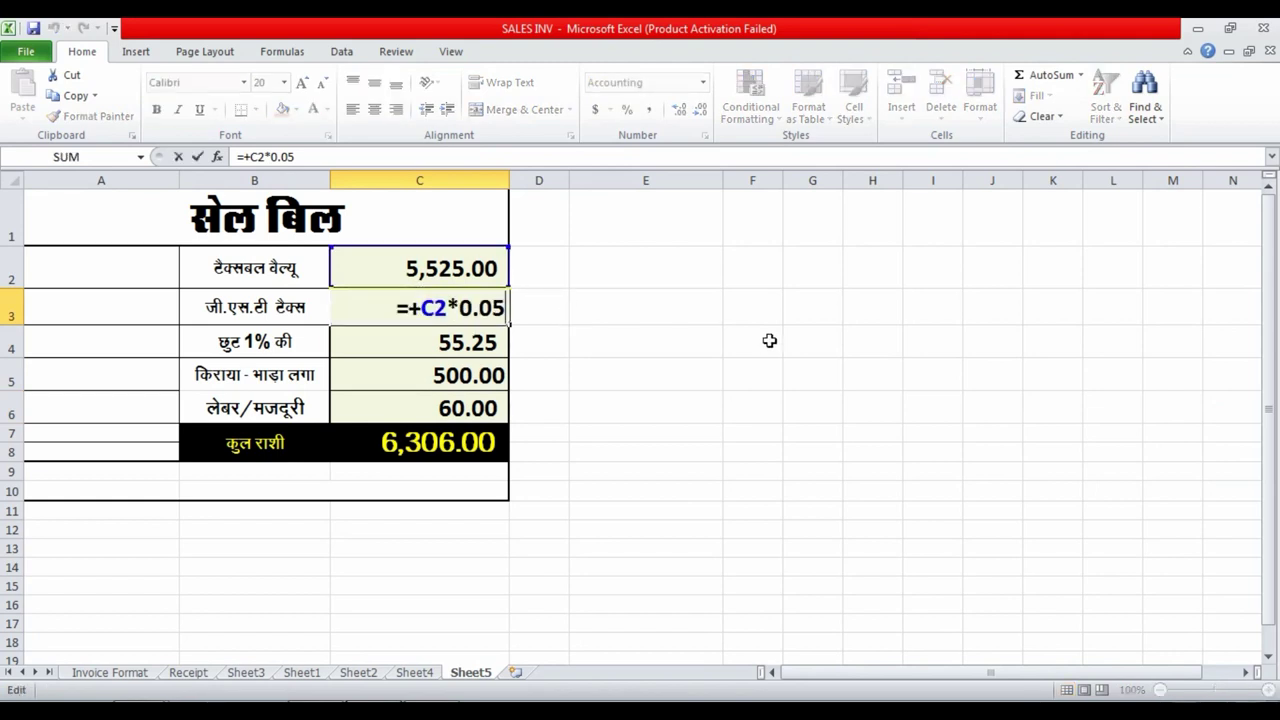
pyautogui.press('BackSpace')
pyautogui.press('BackSpace')
pyautogui.press('BackSpace')
pyautogui.press('BackSpace')
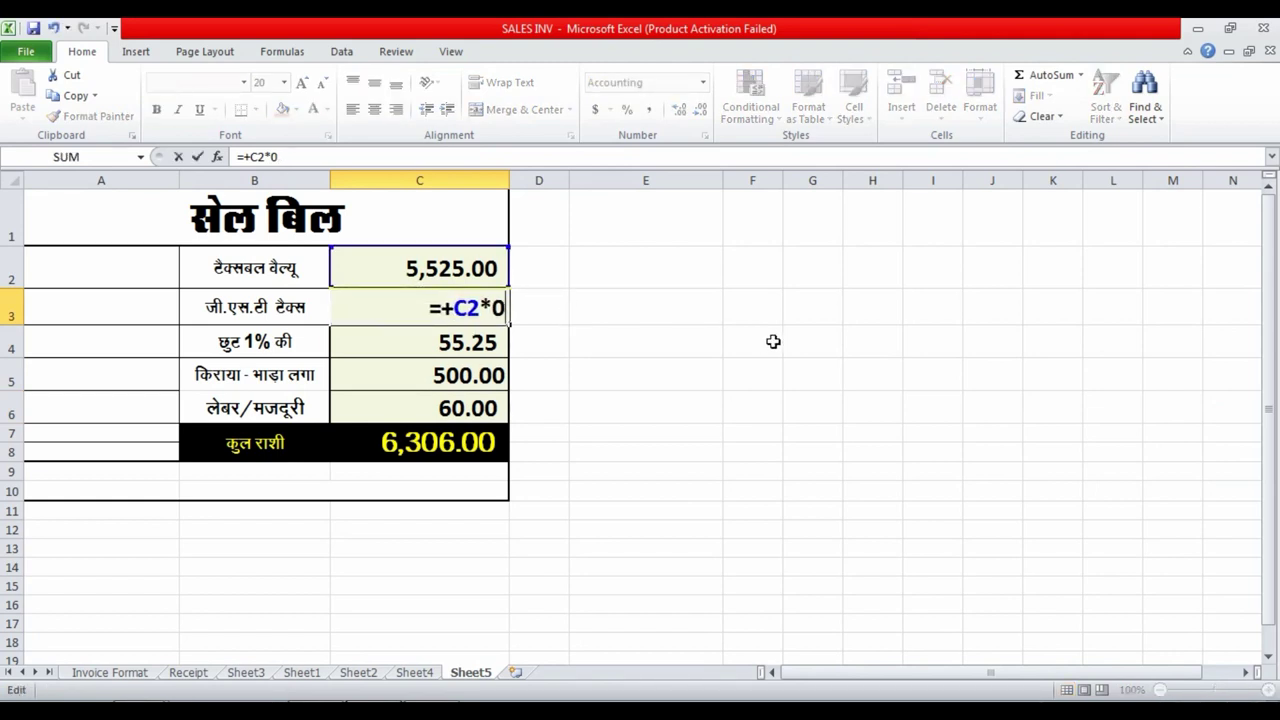
pyautogui.write('18')
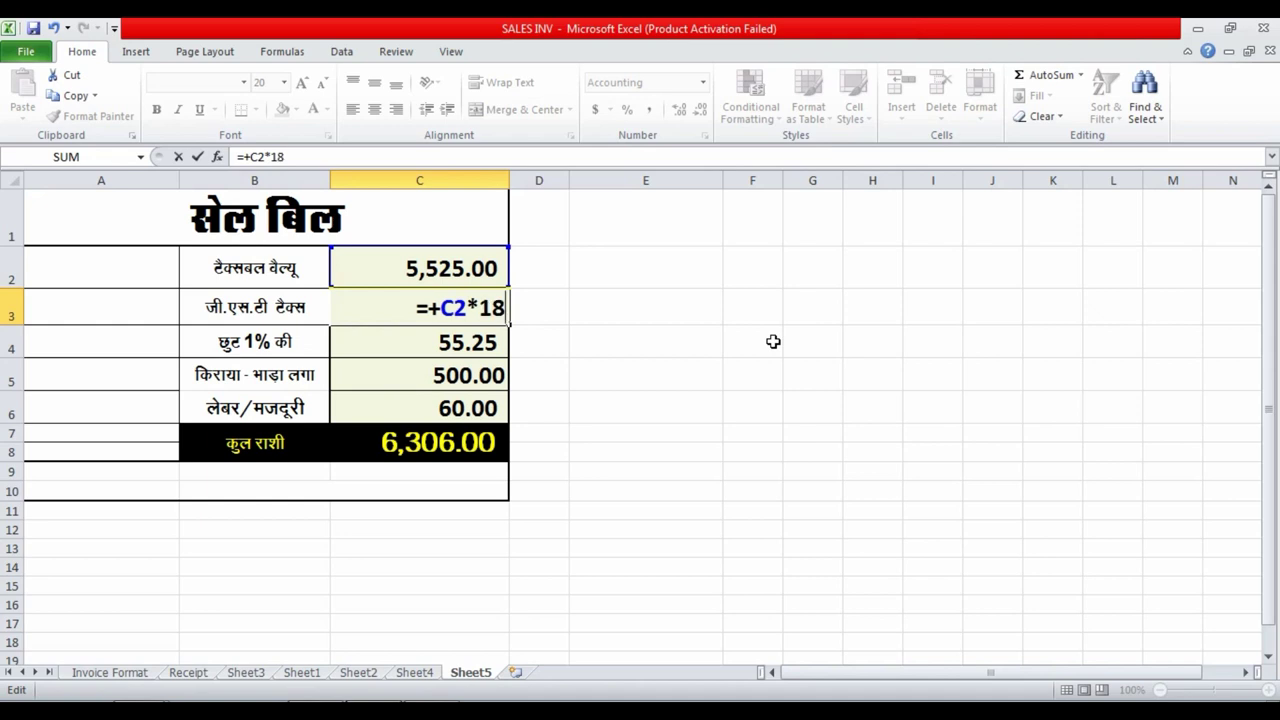
pyautogui.press('Escape')
# - Replace the GST tax formula in cell C3 with +C2*18/100 for an 18% rate
pyautogui.write('+')
pyautogui.press('Up')
pyautogui.write('*18/100')
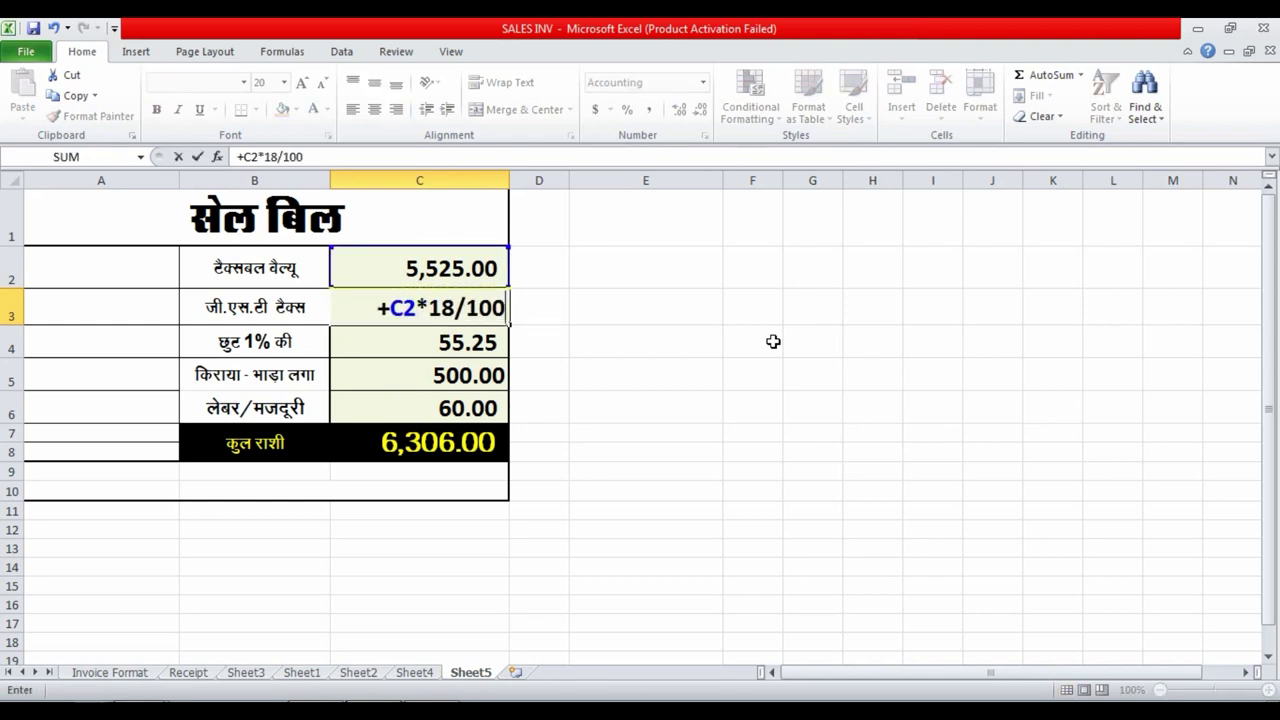
pyautogui.press('Return')
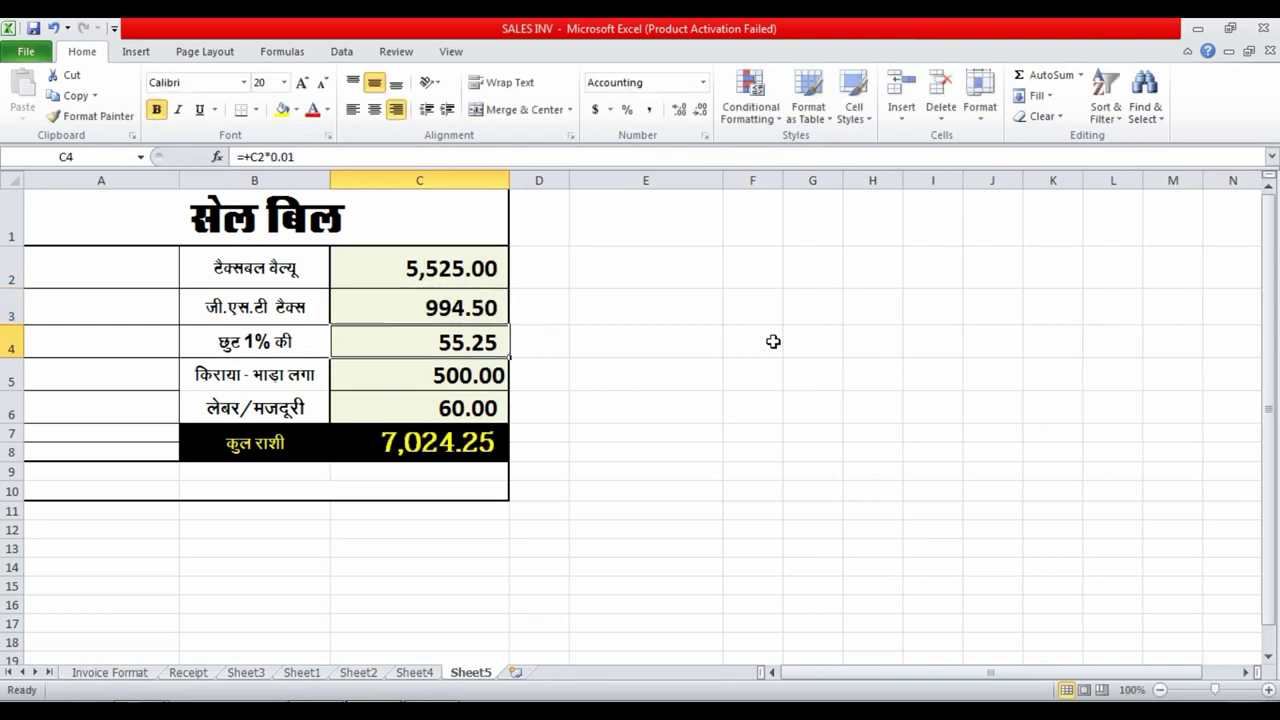
# - Compare the sale bill's total in Excel with the sales voucher's total in TallyPrime
pyautogui.click(634, 401)
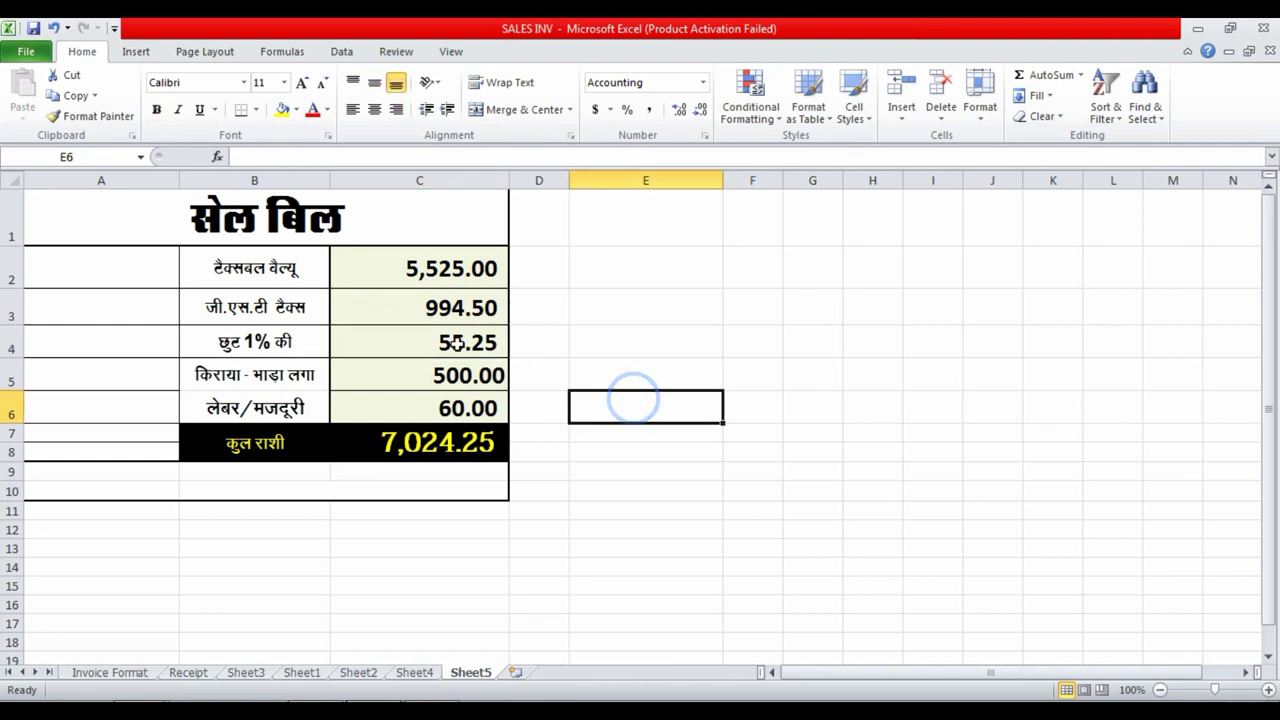
pyautogui.click(403, 340)
pyautogui.click(430, 297)
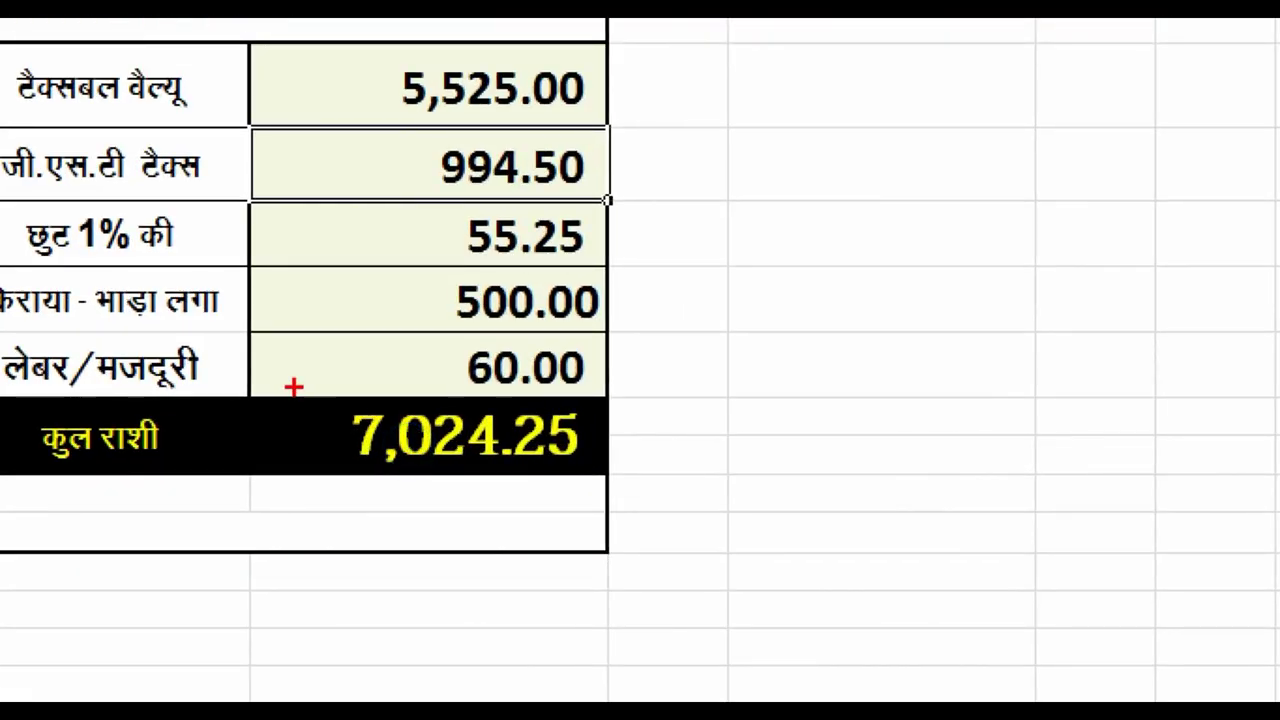
pyautogui.click(380, 434)
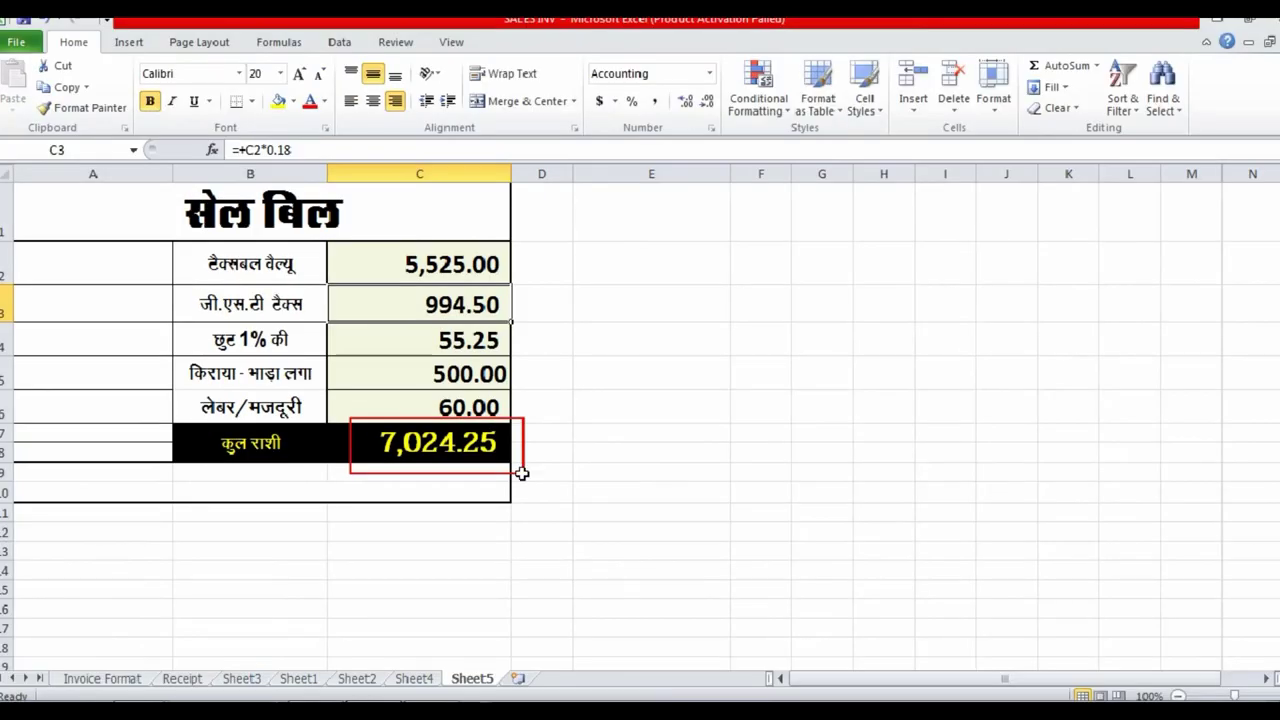
pyautogui.hotkey('alt', 'Tab')
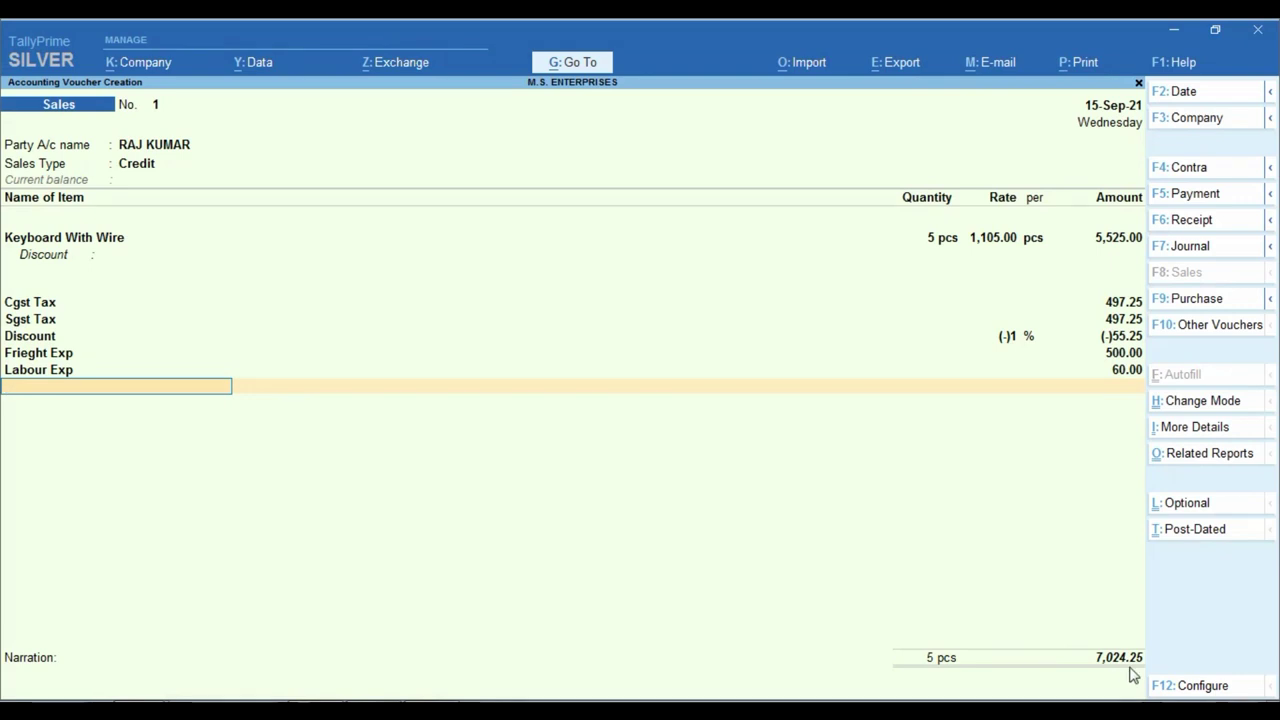
pyautogui.click(1133, 676)
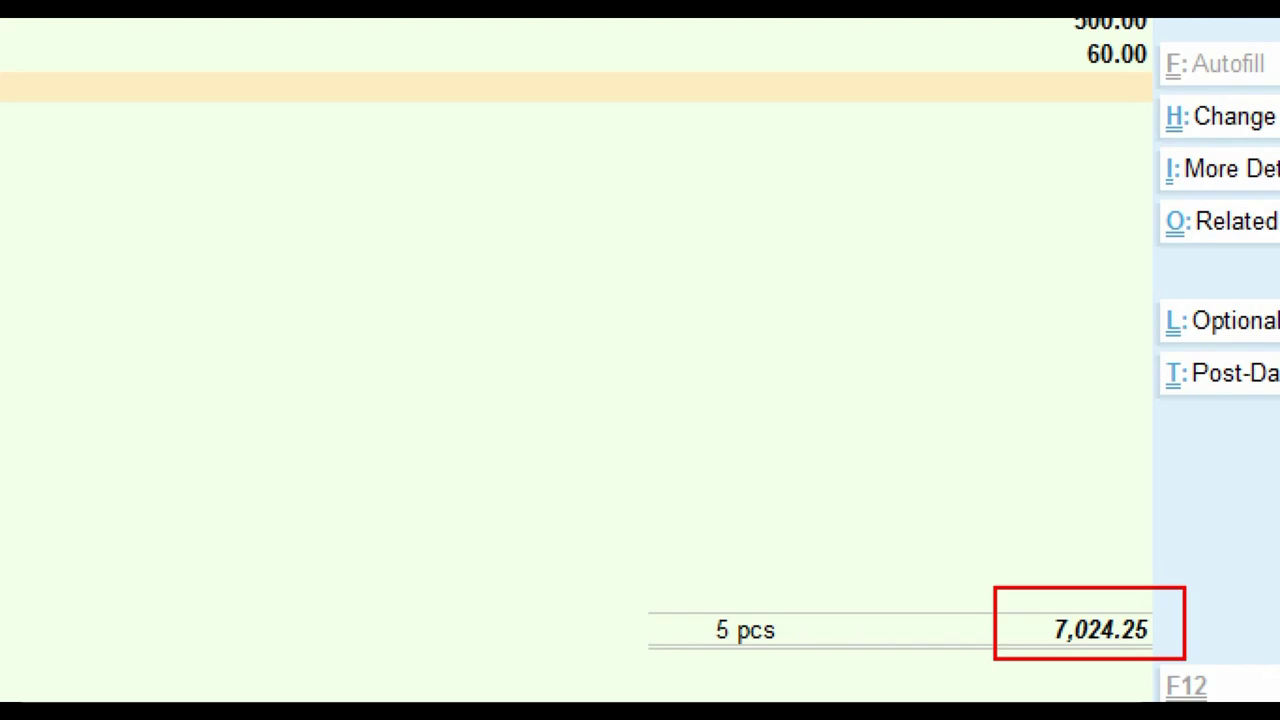
# - Review how the taxable value, GST, discount, freight and labour amounts make up the Excel sale bill's total
pyautogui.hotkey('alt', 'Tab')
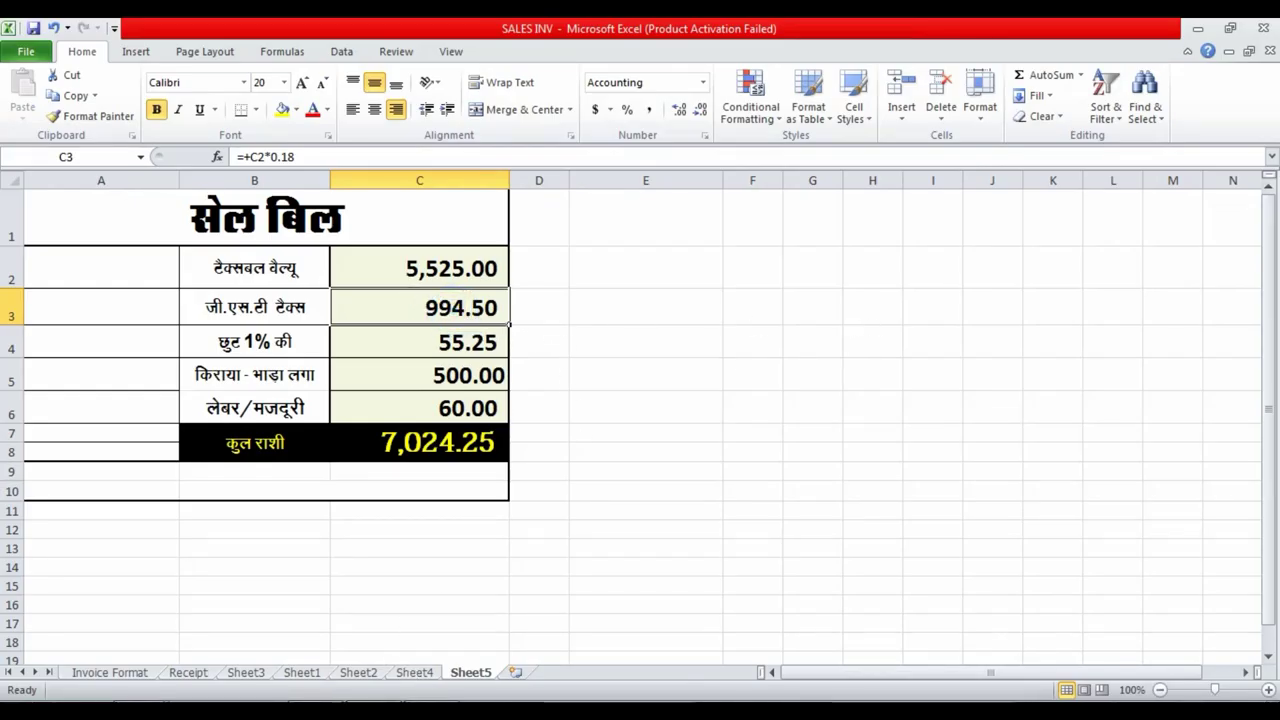
pyautogui.hotkey('alt', 'Tab')
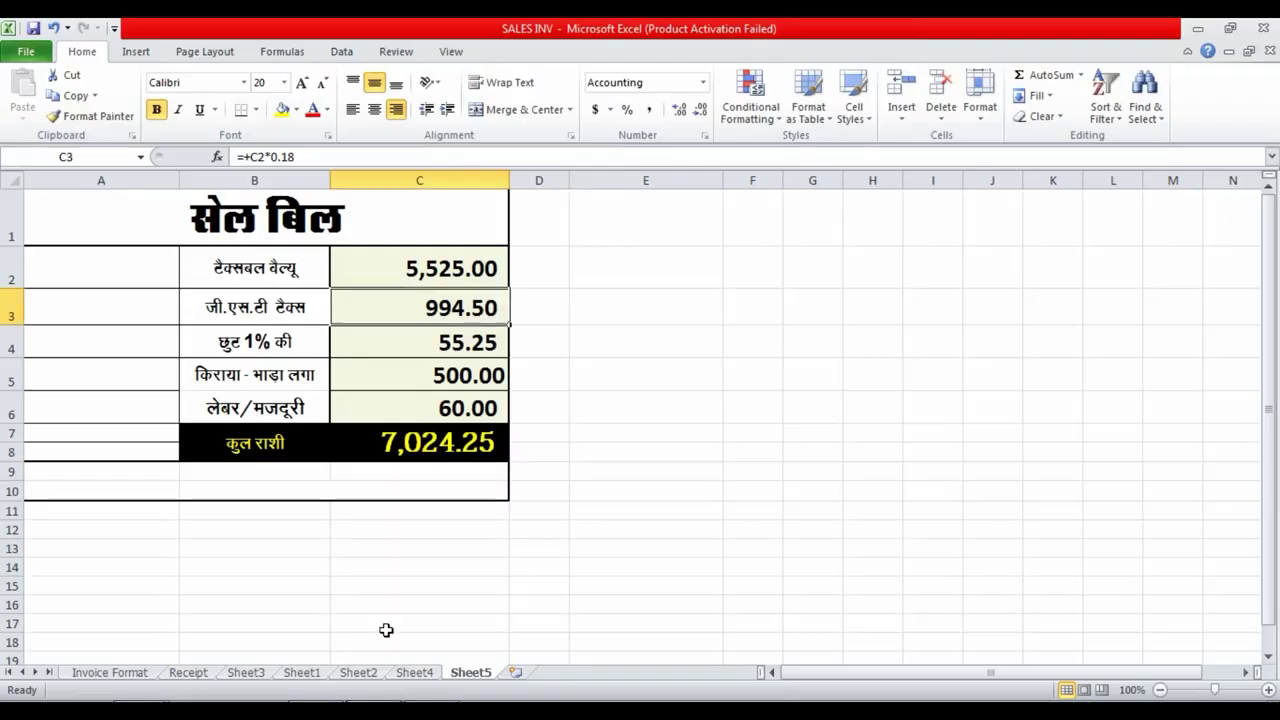
pyautogui.hotkey('alt', 'Tab')
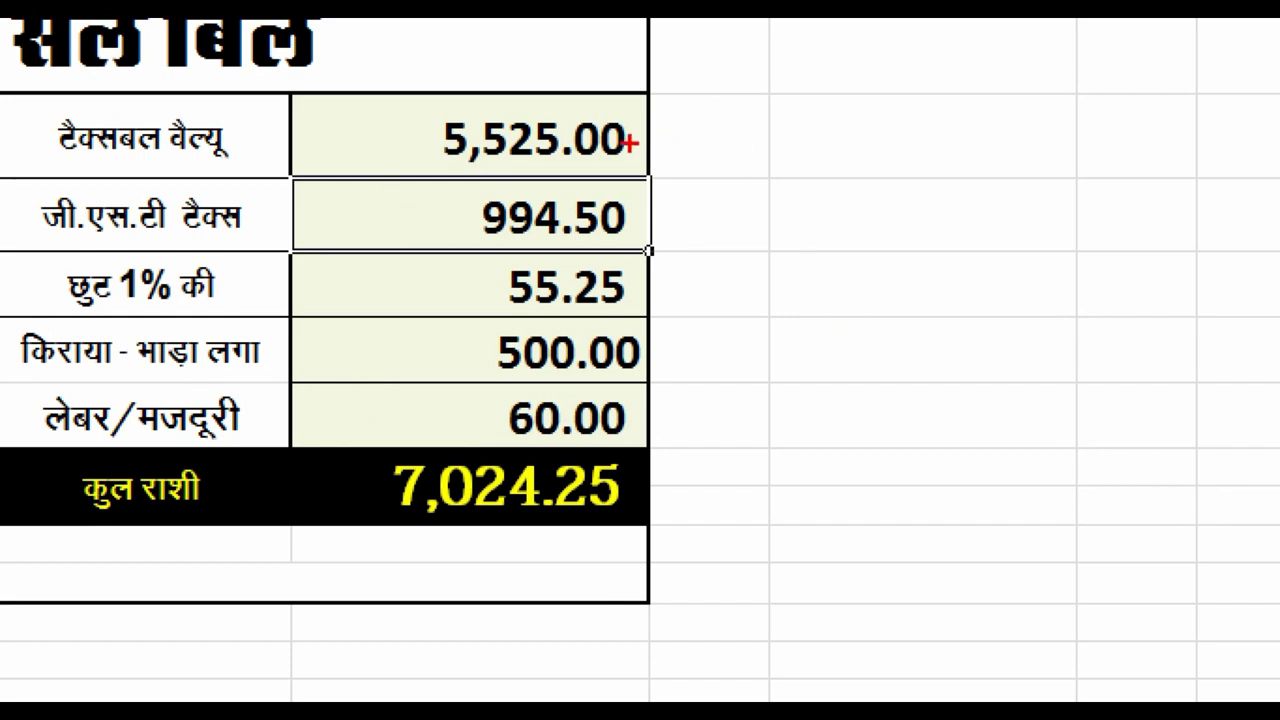
pyautogui.moveTo(381, 95)
pyautogui.mouseDown()
pyautogui.moveTo(537, 157)
pyautogui.moveTo(668, 160)
pyautogui.mouseUp()
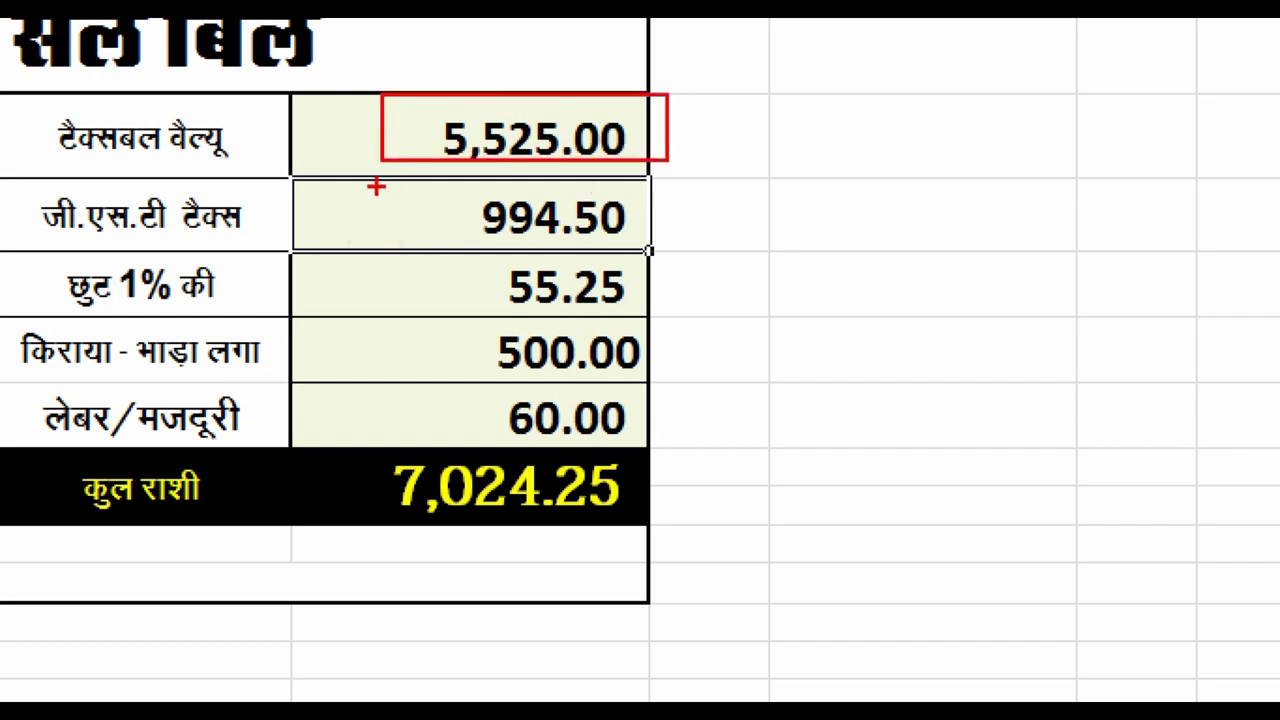
pyautogui.moveTo(376, 186); pyautogui.dragTo(712, 265)
pyautogui.moveTo(437, 312); pyautogui.dragTo(677, 389)
pyautogui.moveTo(439, 388)
pyautogui.mouseDown()
pyautogui.moveTo(651, 429)
pyautogui.moveTo(651, 442)
pyautogui.mouseUp()
pyautogui.moveTo(414, 243)
pyautogui.mouseDown()
pyautogui.moveTo(509, 323)
pyautogui.moveTo(646, 332)
pyautogui.mouseUp()
pyautogui.moveTo(446, 287); pyautogui.dragTo(492, 287)
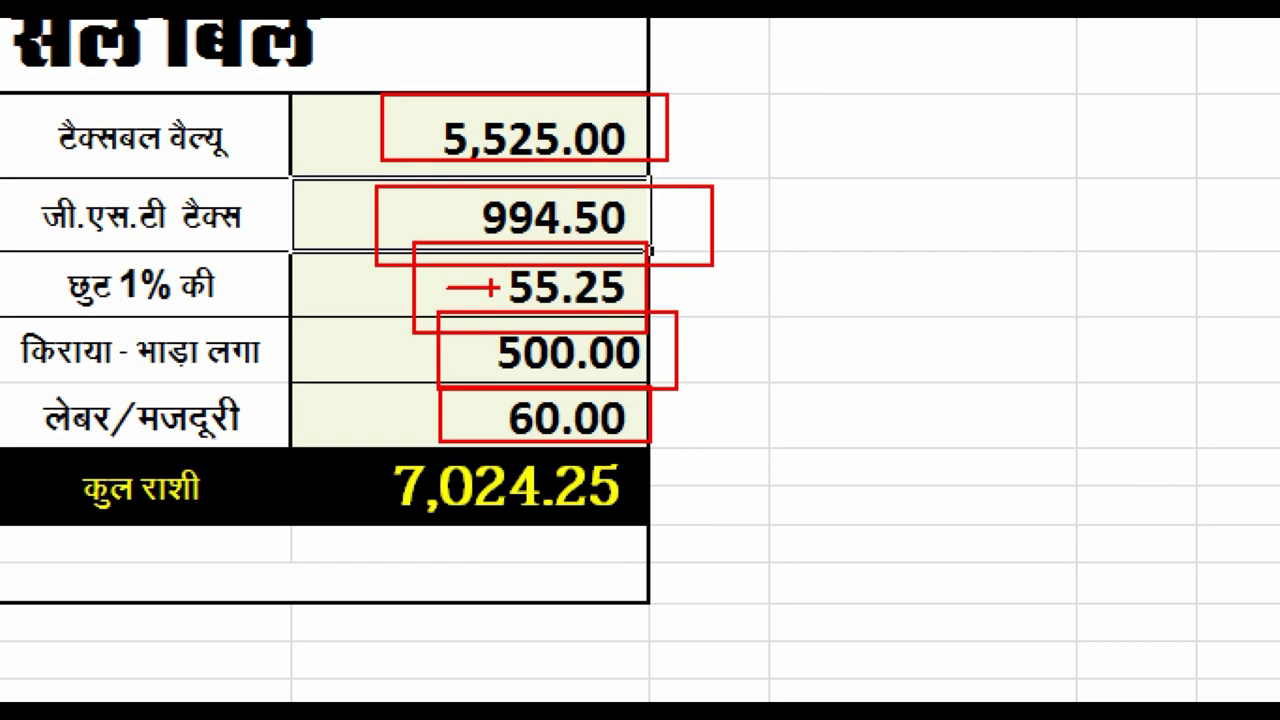
pyautogui.press('Escape')
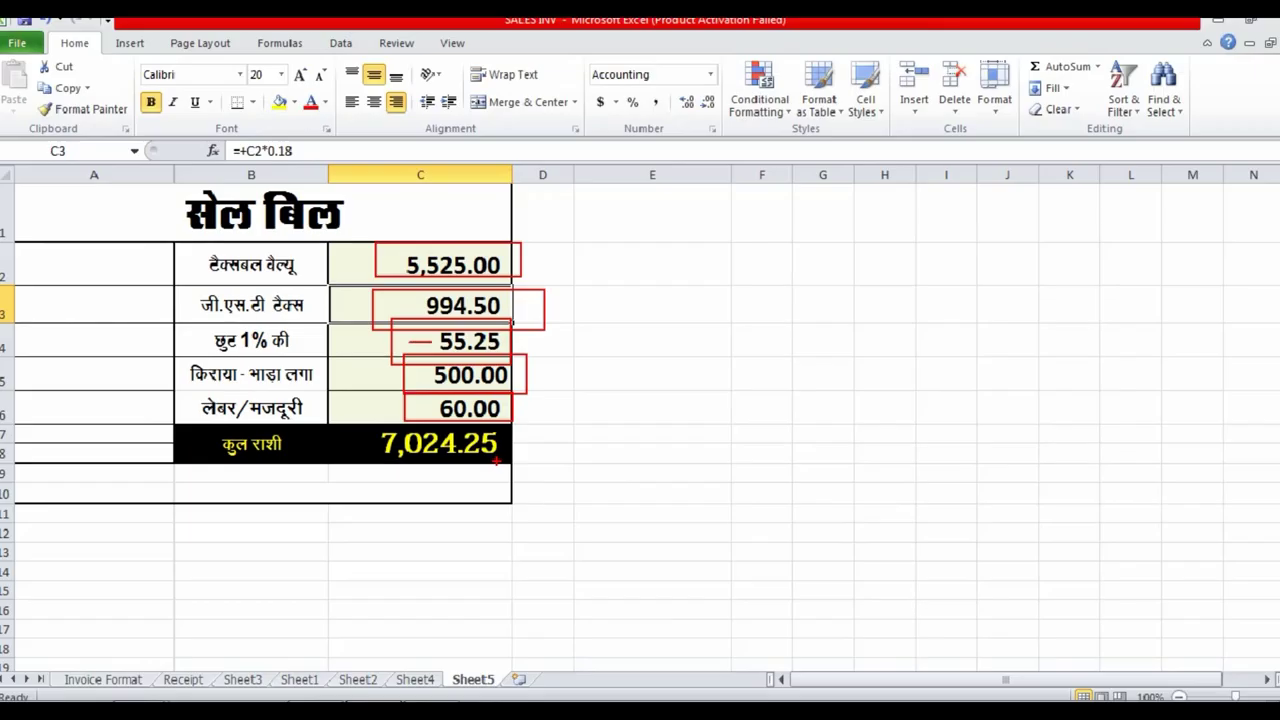
# - Return to the TallyPrime sales voucher, finish the ledger lines and move on to its Narration
pyautogui.hotkey('alt', 'Tab')
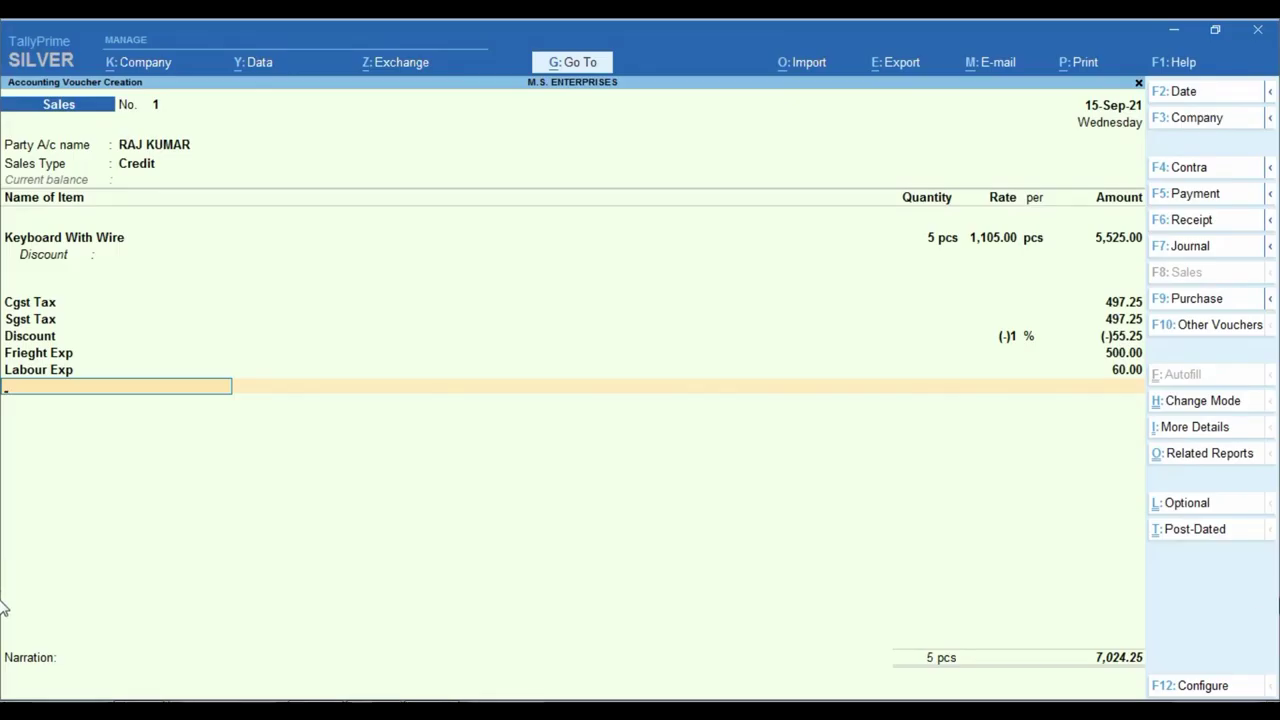
pyautogui.press('Return')
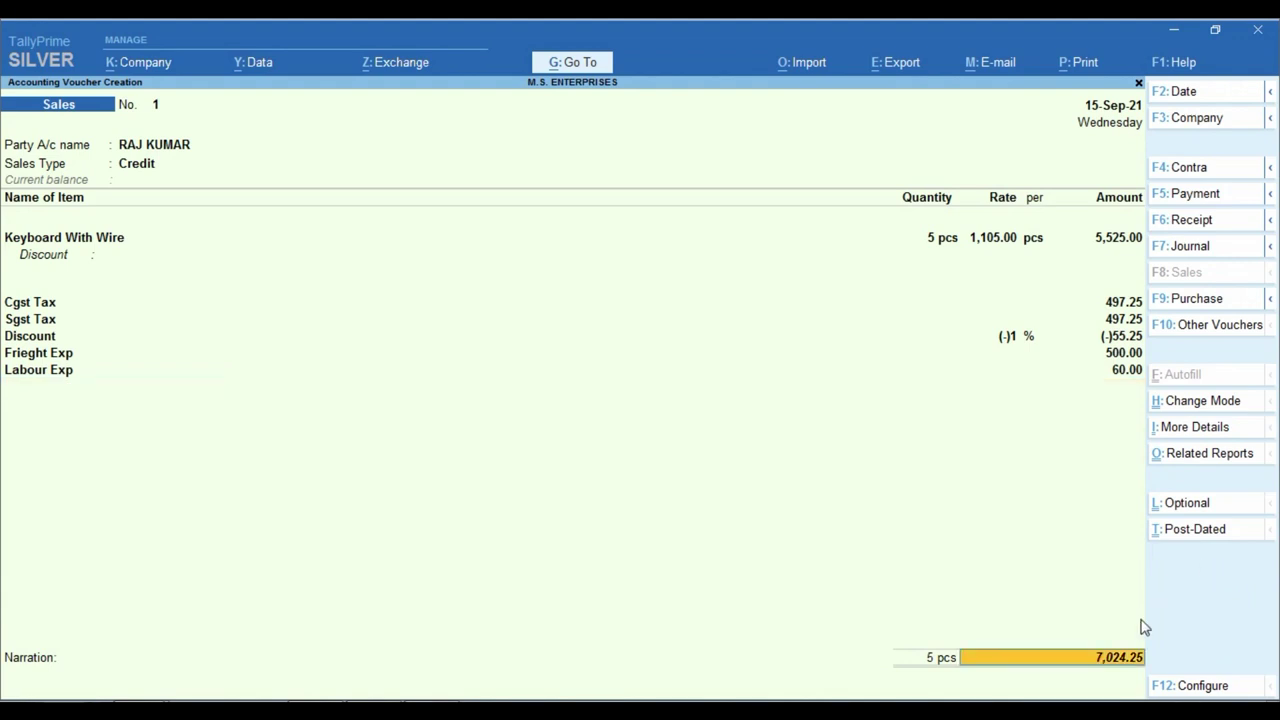
pyautogui.press('Return')
pyautogui.press('Return')
pyautogui.press('Return')
pyautogui.press('Return')
pyautogui.press('Return')
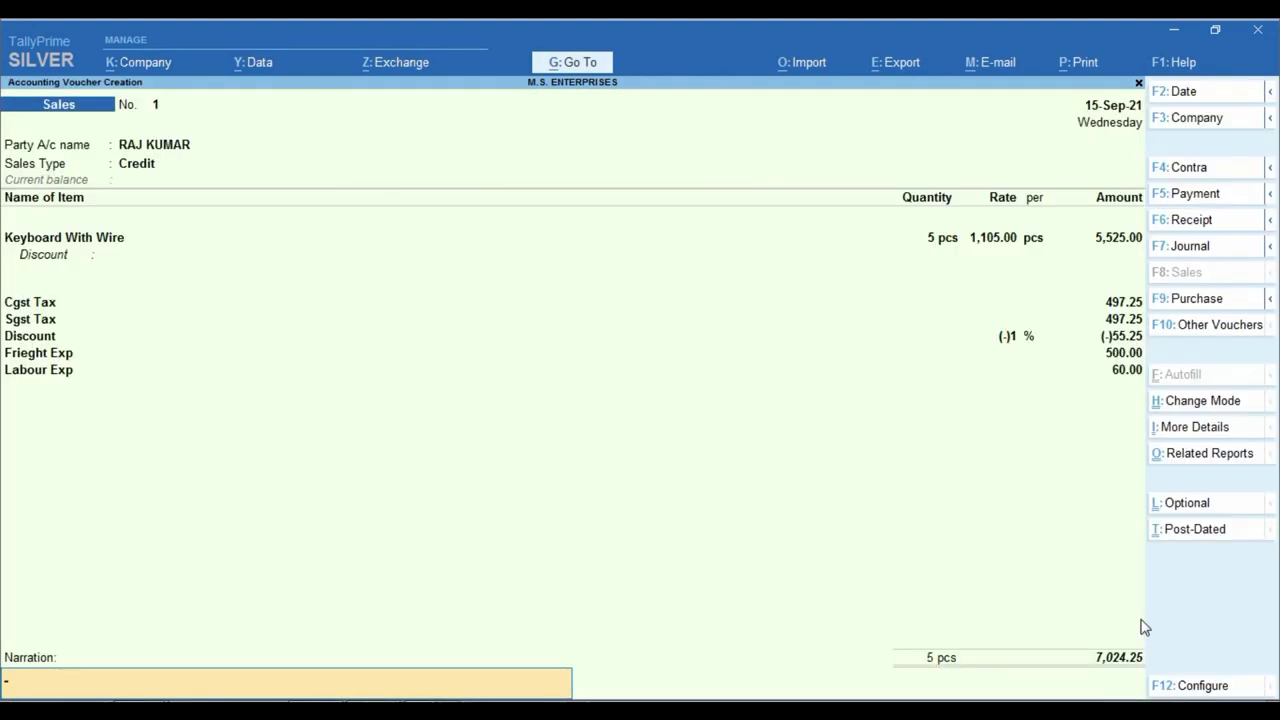
# - Save the sales voucher with the narration left blank and return to the Gateway of Tally
pyautogui.press('Return')
pyautogui.press('Return')
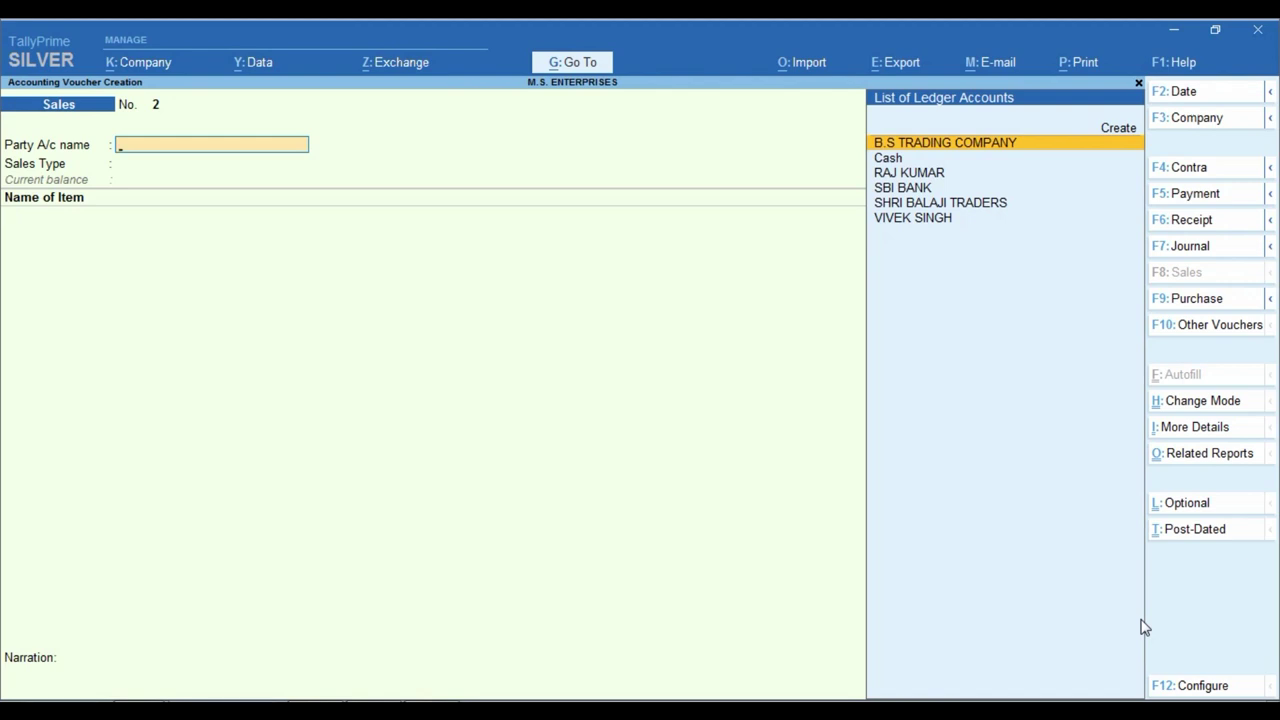
pyautogui.press('Escape')
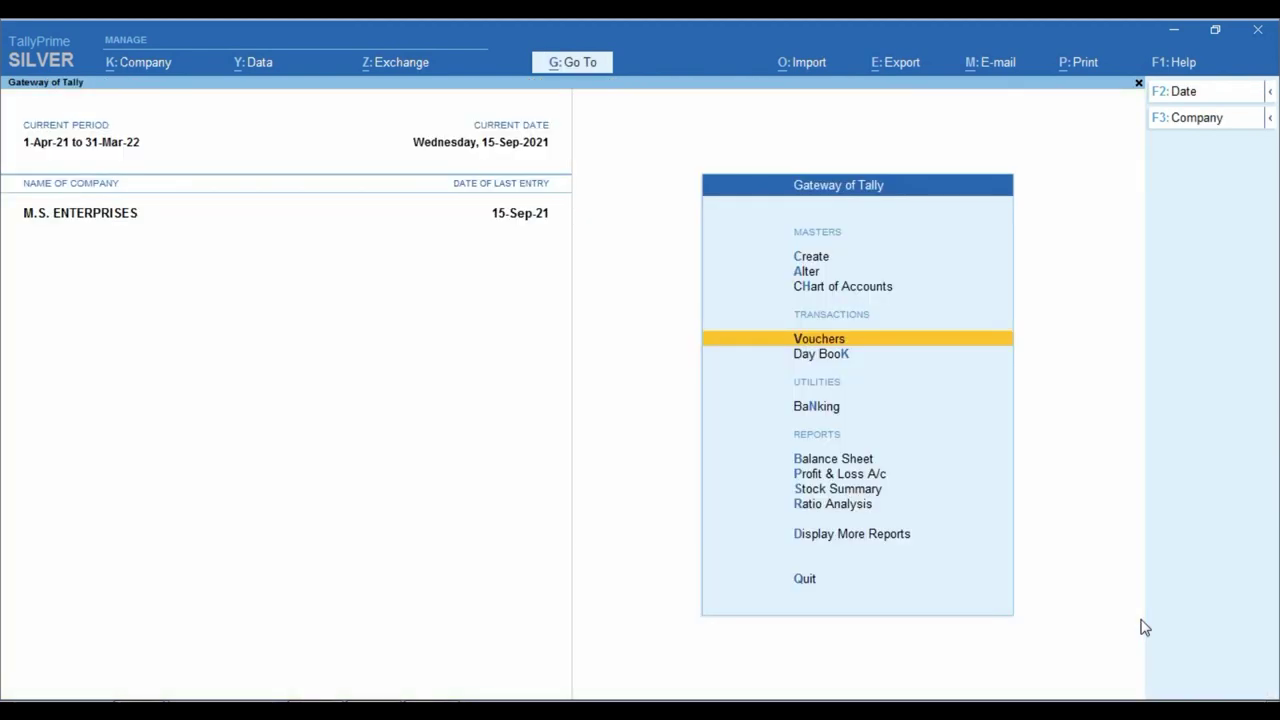
# - Open the Profit & Loss A/c report and expand it to the detailed view showing individual ledgers
pyautogui.press('Down')
pyautogui.press('Down')
pyautogui.press('Down')
pyautogui.press('Down')
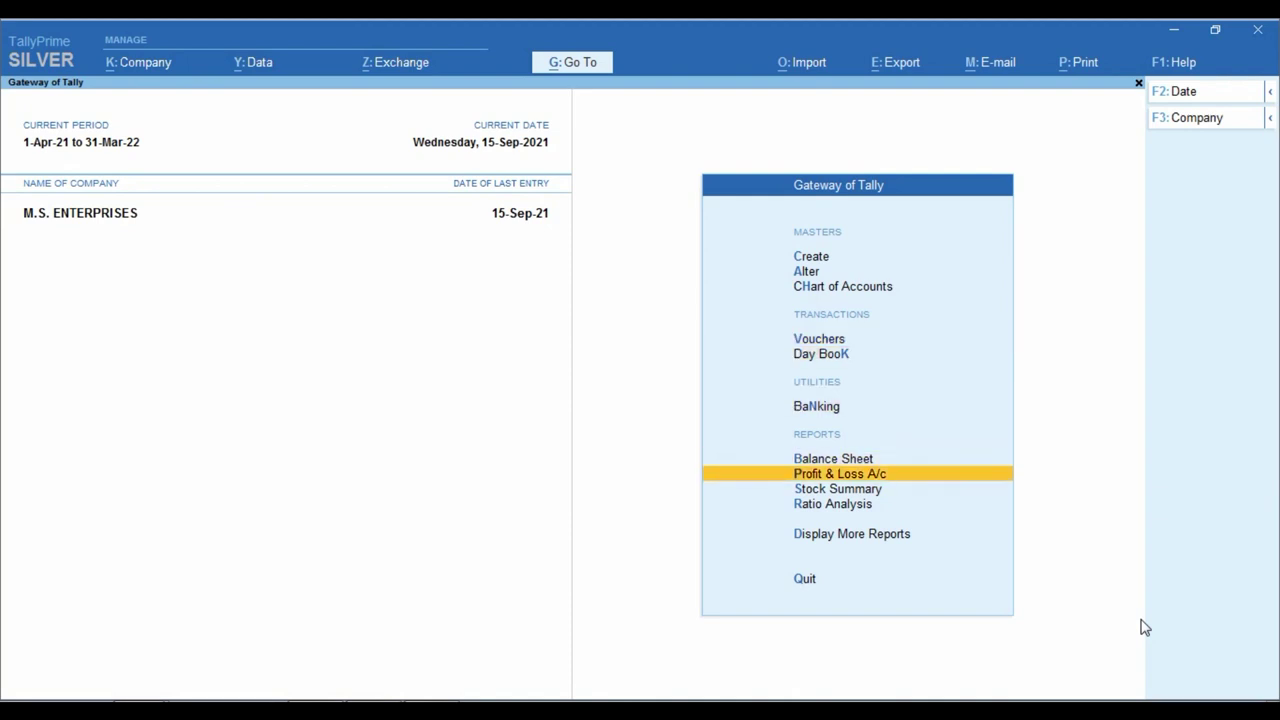
pyautogui.press('Return')
pyautogui.hotkey('alt', 'F5')
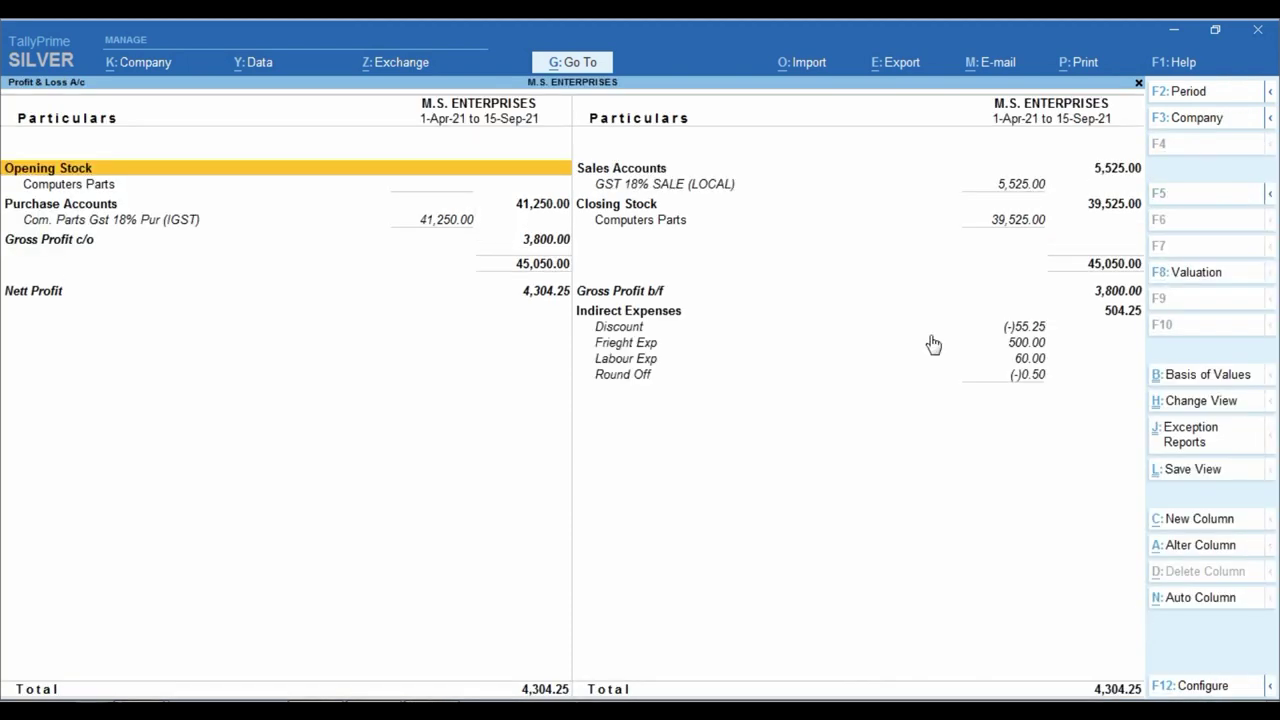
# - Examine the discount, freight and labour entries under Indirect Expenses in the Profit & Loss A/c
pyautogui.press('ctrl')
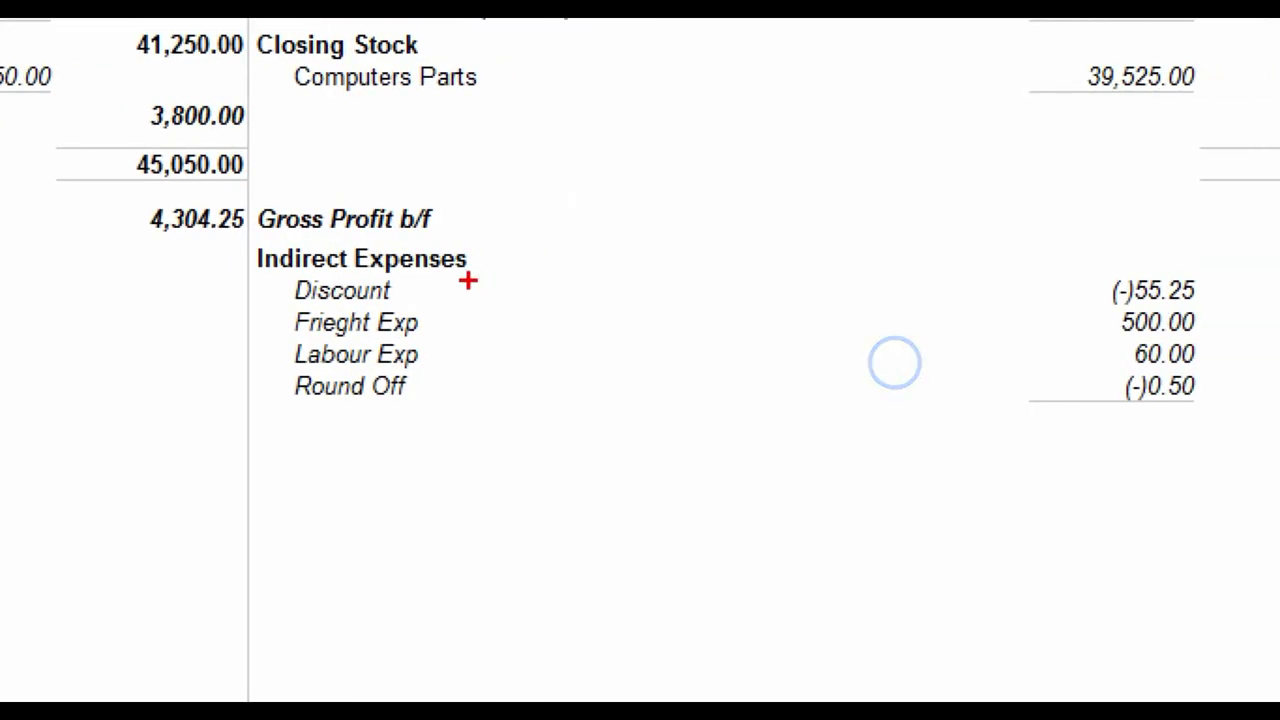
pyautogui.moveTo(238, 242)
pyautogui.mouseDown()
pyautogui.moveTo(297, 309)
pyautogui.moveTo(941, 497)
pyautogui.moveTo(1240, 453)
pyautogui.mouseUp()
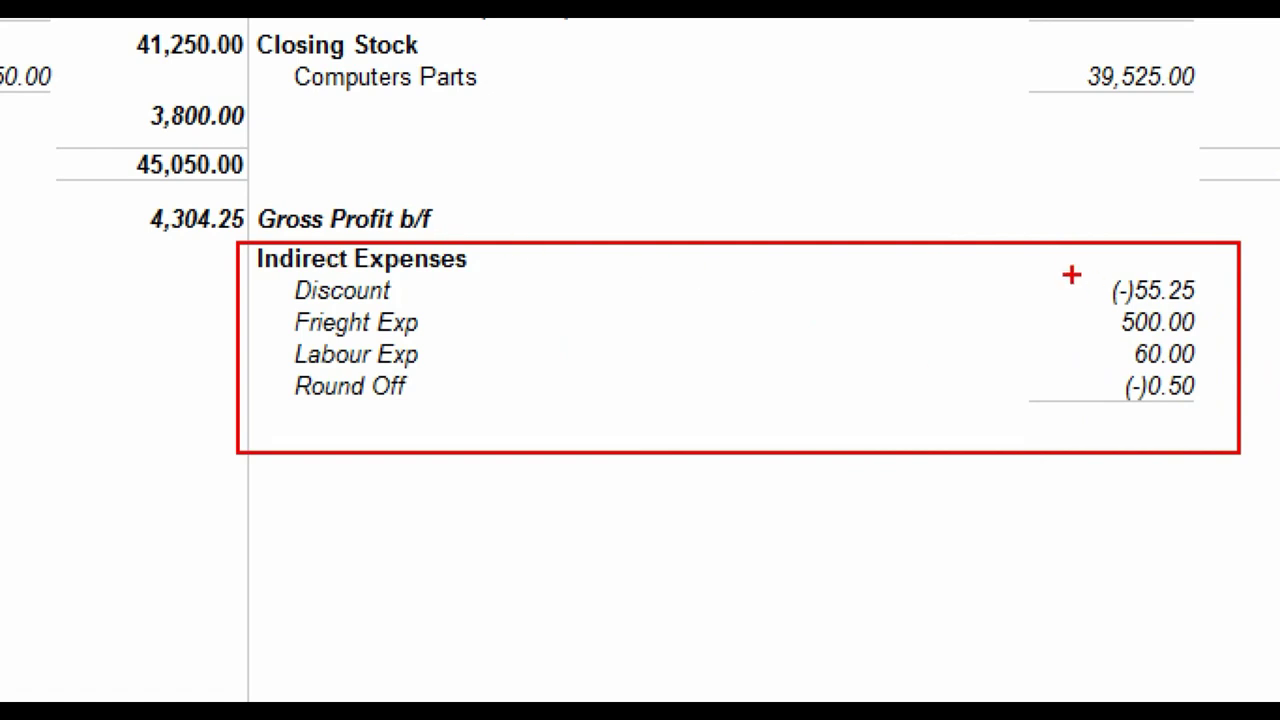
pyautogui.moveTo(1075, 243)
pyautogui.mouseDown()
pyautogui.moveTo(1178, 320)
pyautogui.moveTo(1218, 313)
pyautogui.mouseUp()
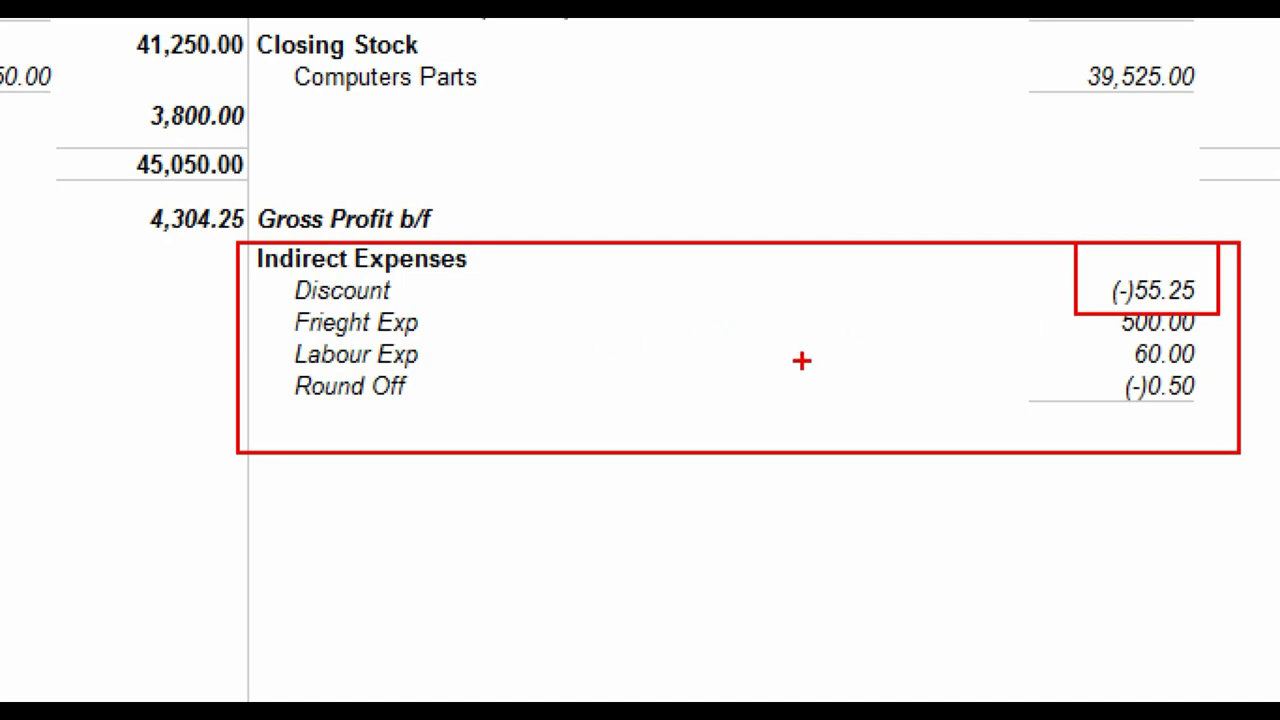
pyautogui.press('e')
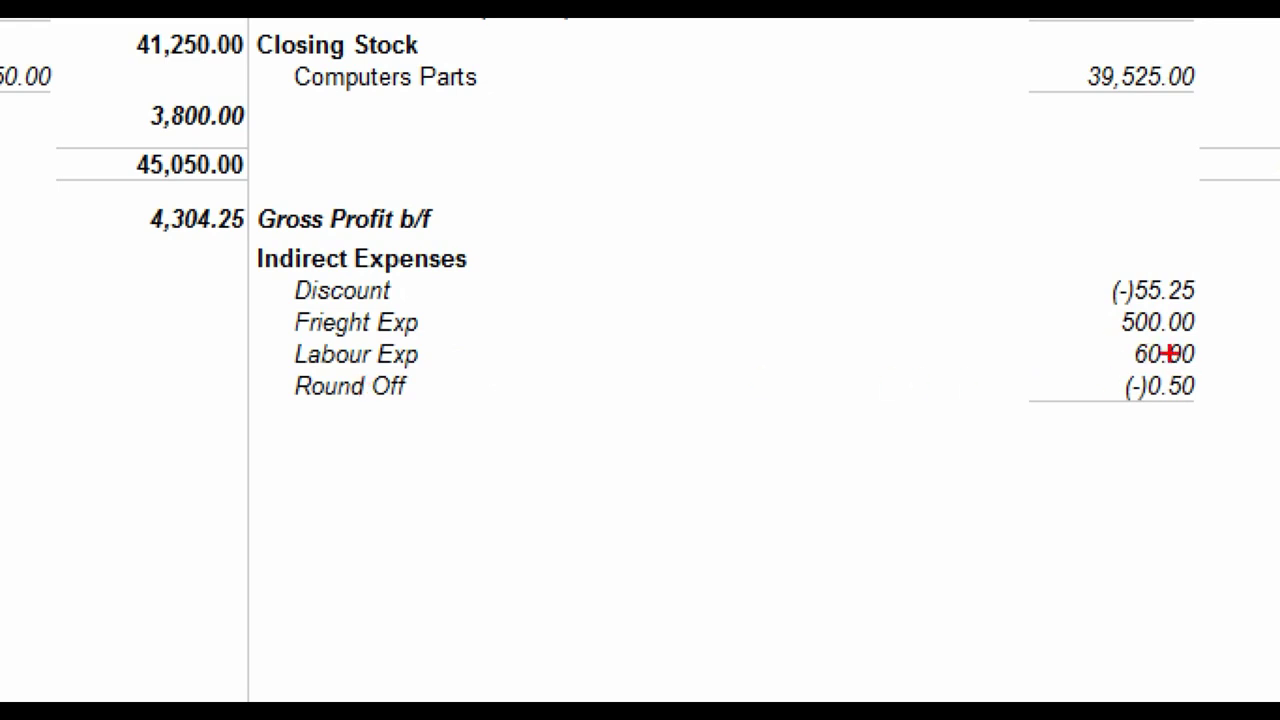
pyautogui.press('Escape')
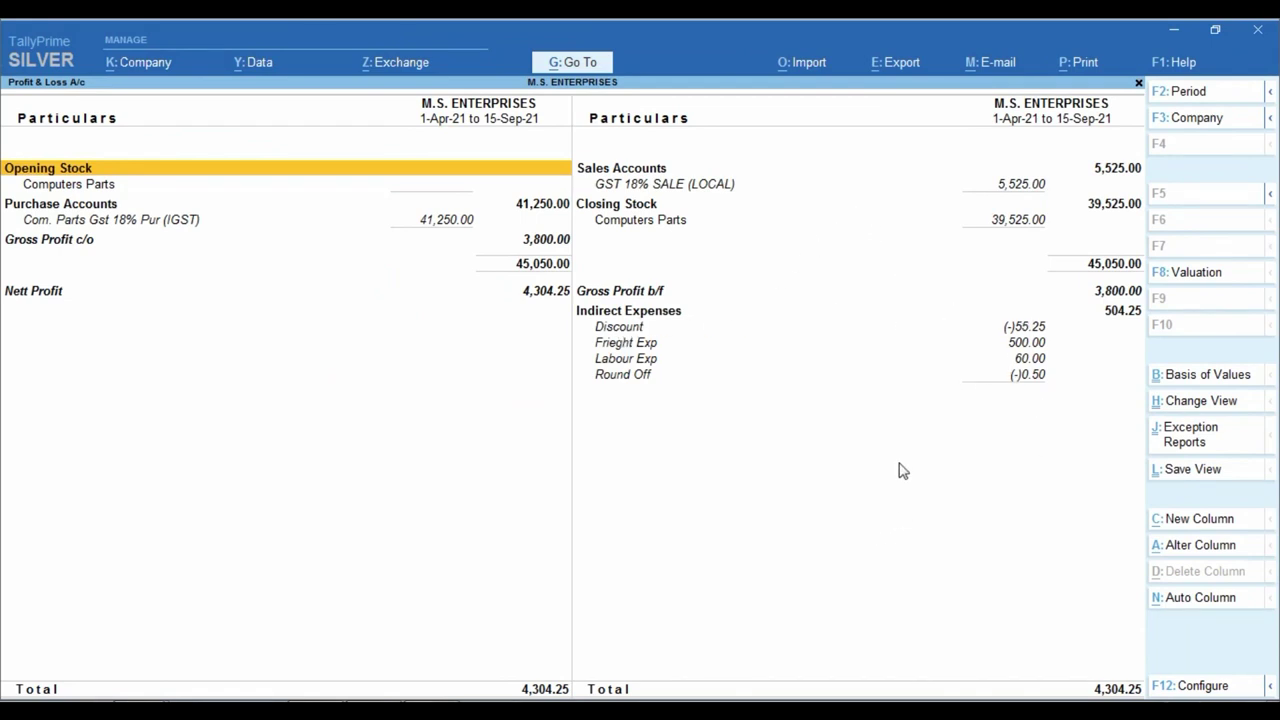
pyautogui.press('ctrl')
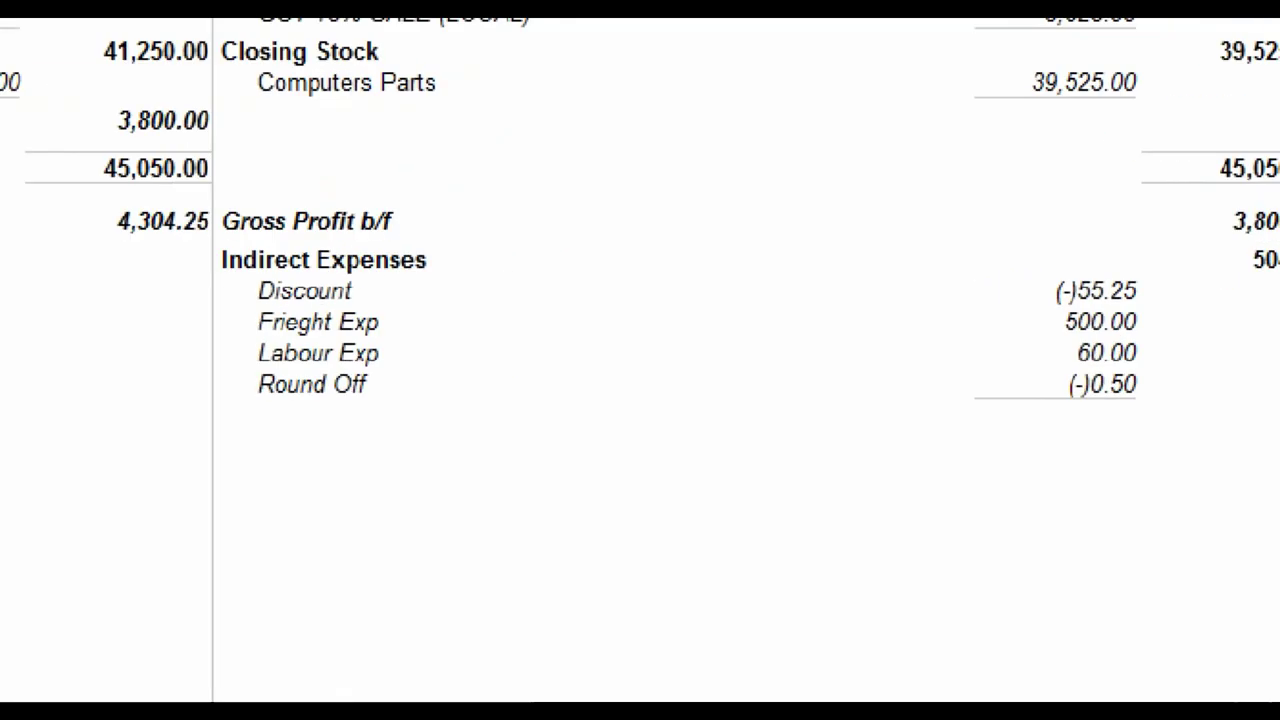
pyautogui.click(950, 362)
pyautogui.moveTo(1025, 266); pyautogui.dragTo(1160, 307)
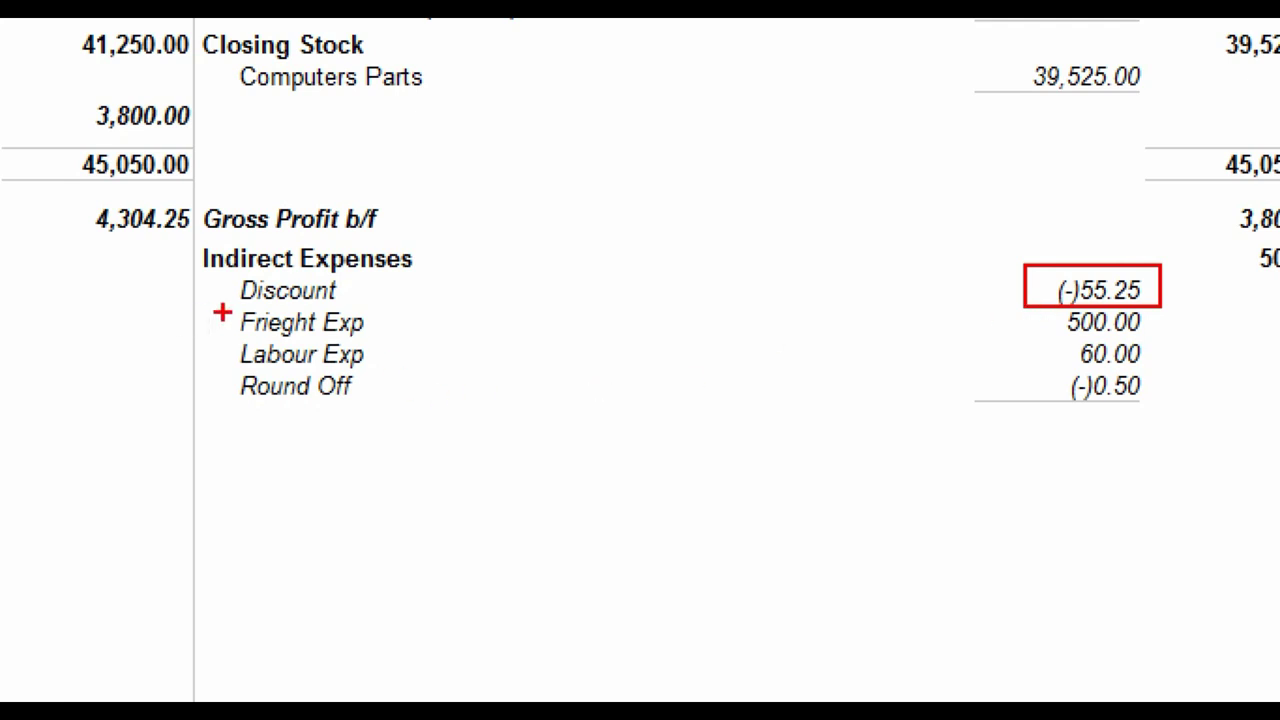
pyautogui.moveTo(222, 310)
pyautogui.mouseDown()
pyautogui.moveTo(357, 380)
pyautogui.moveTo(1172, 360)
pyautogui.mouseUp()
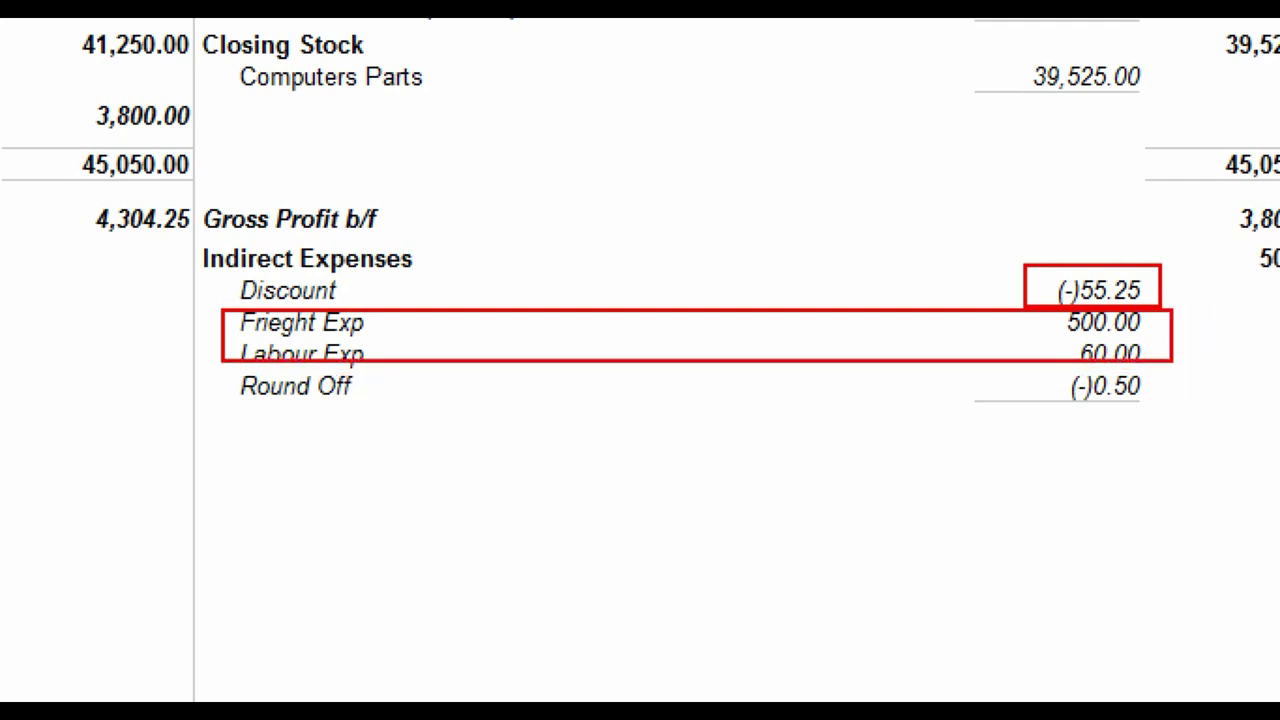